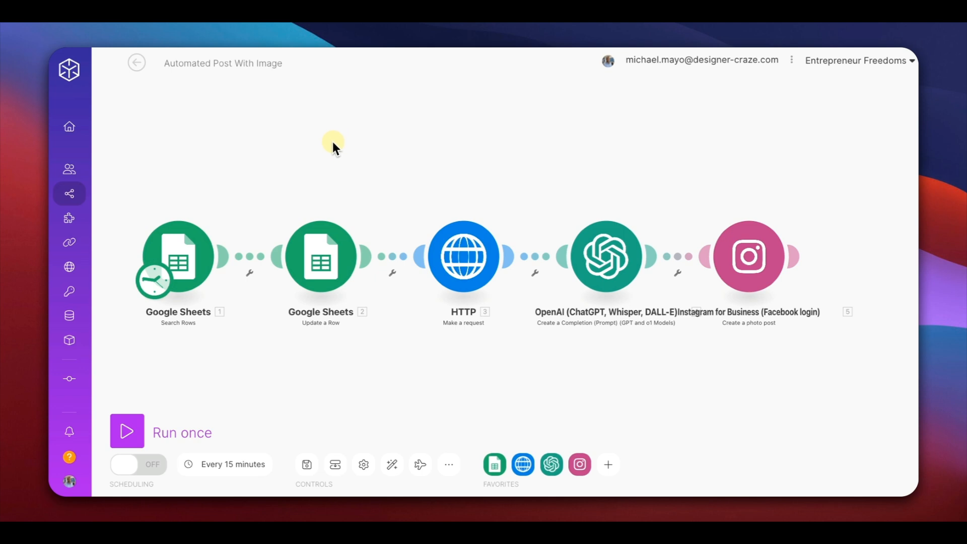
Switch to the Automated Post With Image spreadsheet in Google Sheets and review the Instagram post ideas and their statuses
left_click(343, 44)
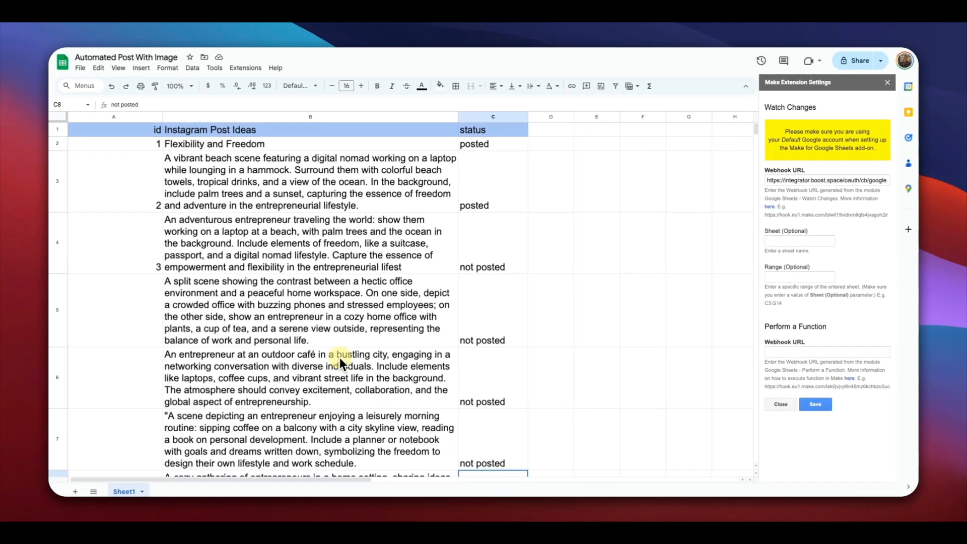
scroll(341, 360, "down", 2)
scroll(341, 361, "up", 2)
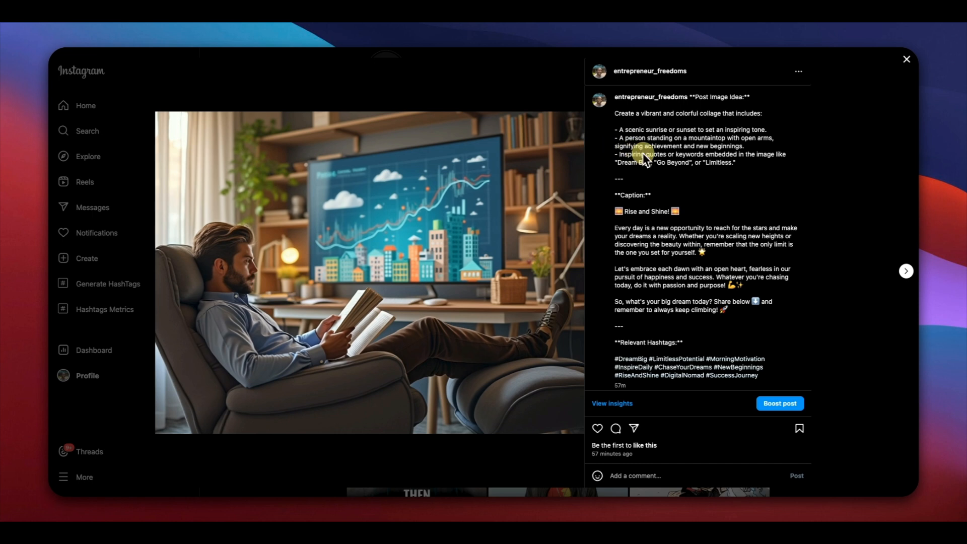
View the images and captions of the newest posts on the Instagram profile, closing each post after viewing
left_click(906, 63)
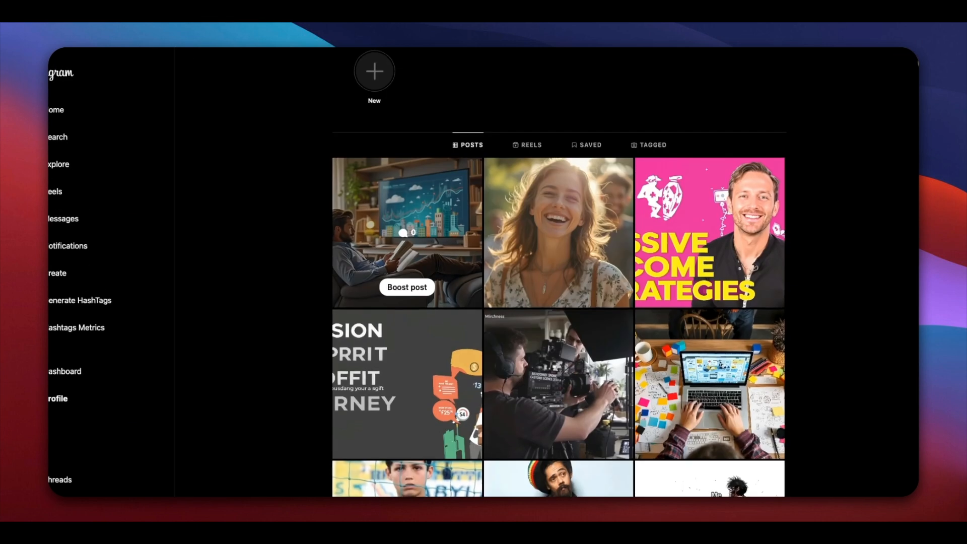
left_click(529, 232)
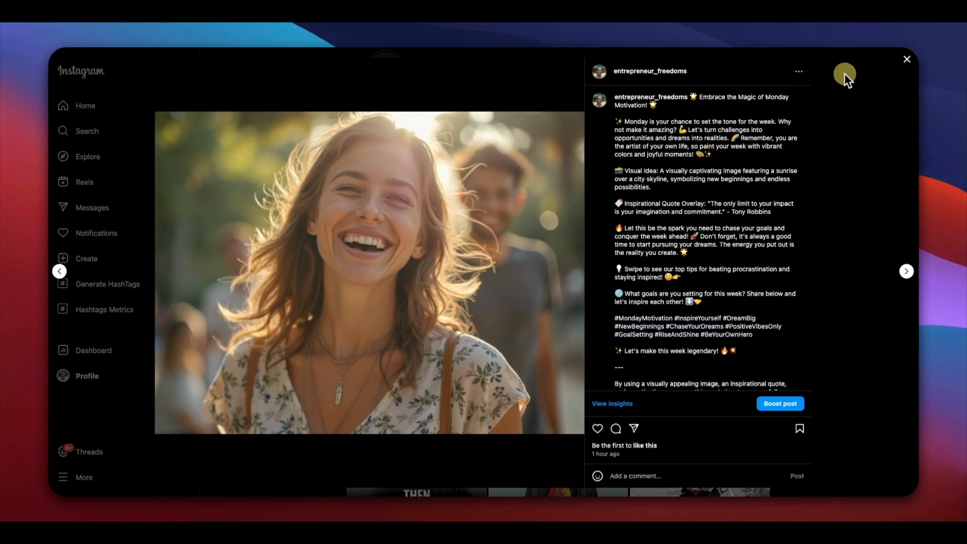
left_click(904, 66)
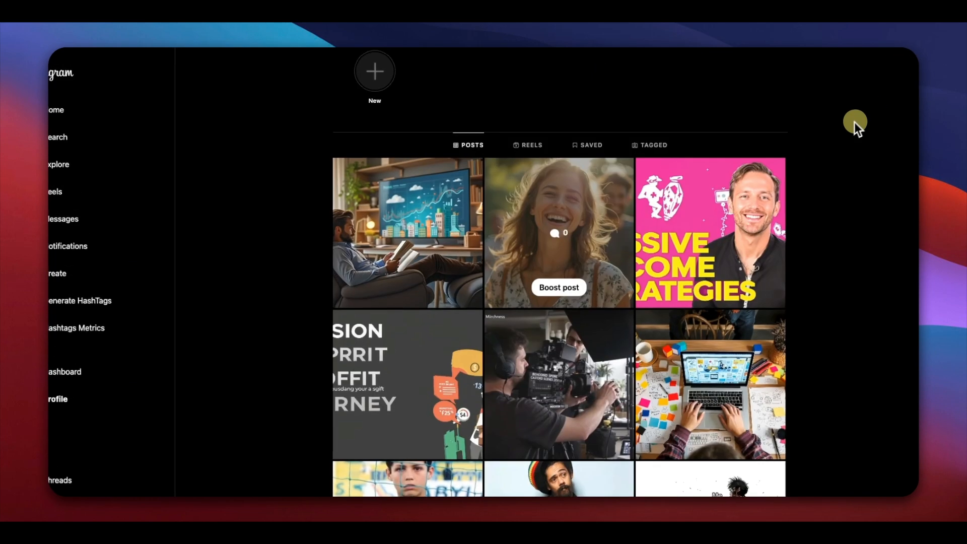
left_click(729, 220)
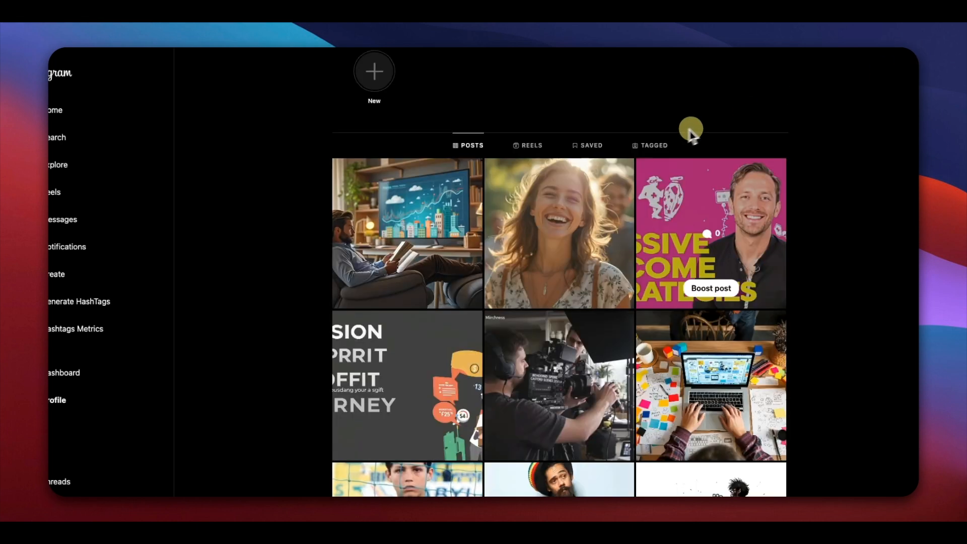
left_click(907, 68)
scroll(468, 195, "up", 4)
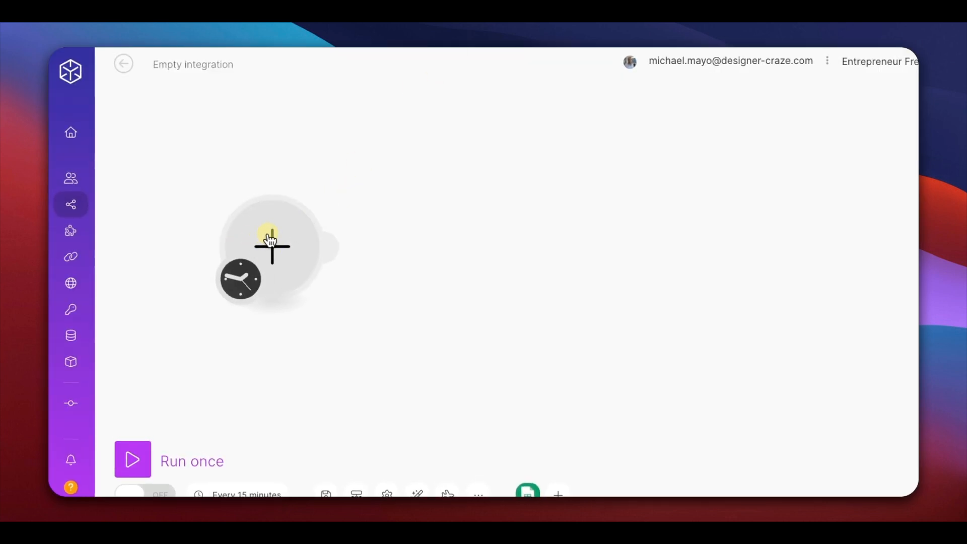
Add a Google Sheets Search Rows module as the first module of the empty integration
left_click(269, 236)
left_click(412, 142)
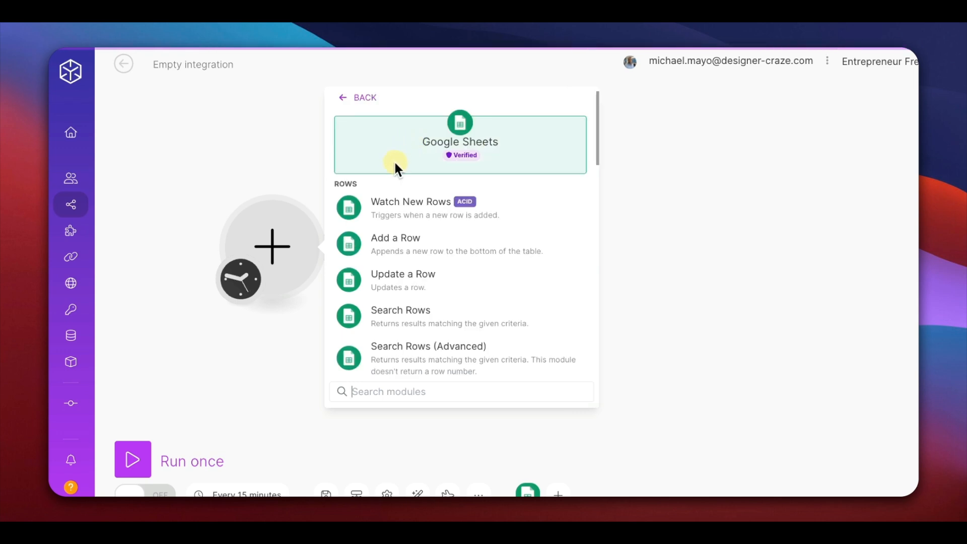
left_click(396, 317)
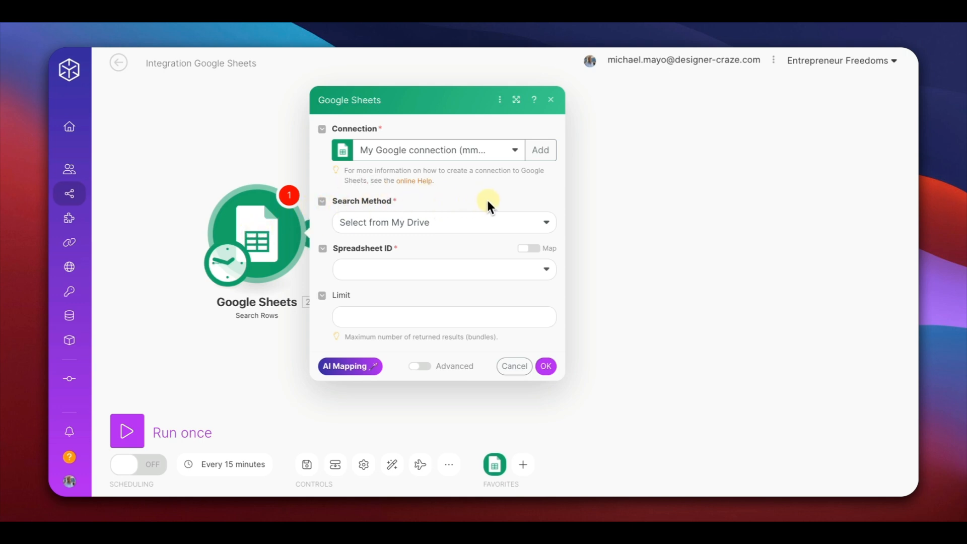
Set the Search Rows module to use the Automated Post With Image spreadsheet and its Sheet1
left_click(417, 268)
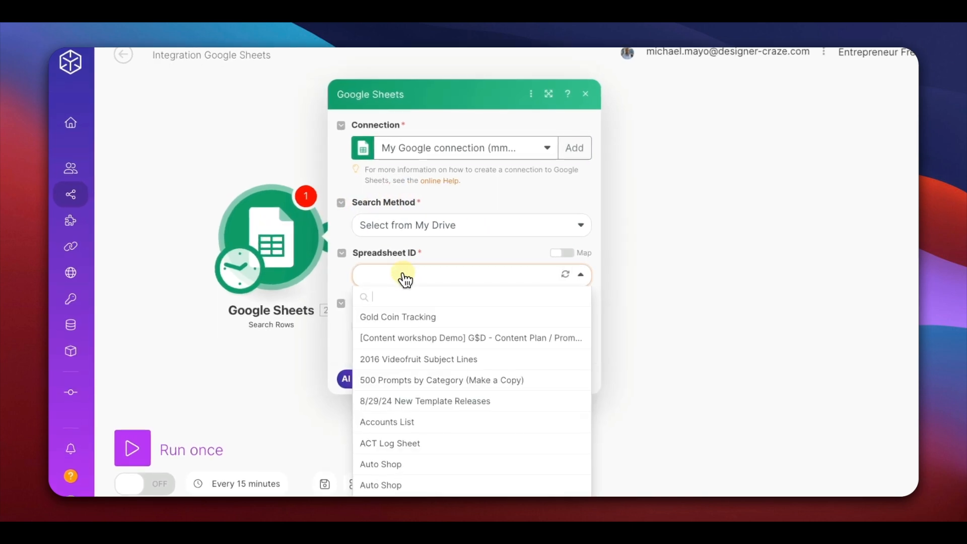
scroll(443, 403, "down", 3)
left_click(442, 382)
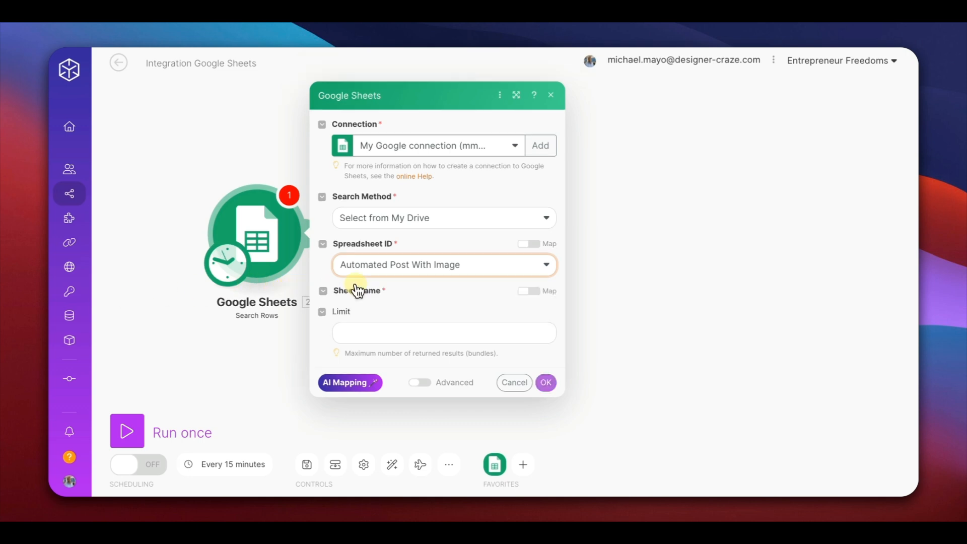
left_click(395, 290)
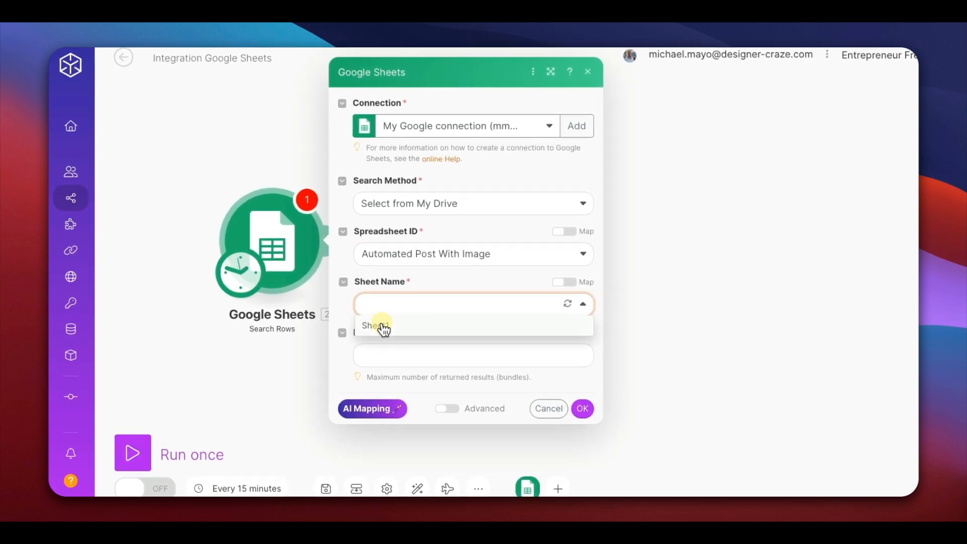
left_click(383, 327)
scroll(408, 321, "down", 2)
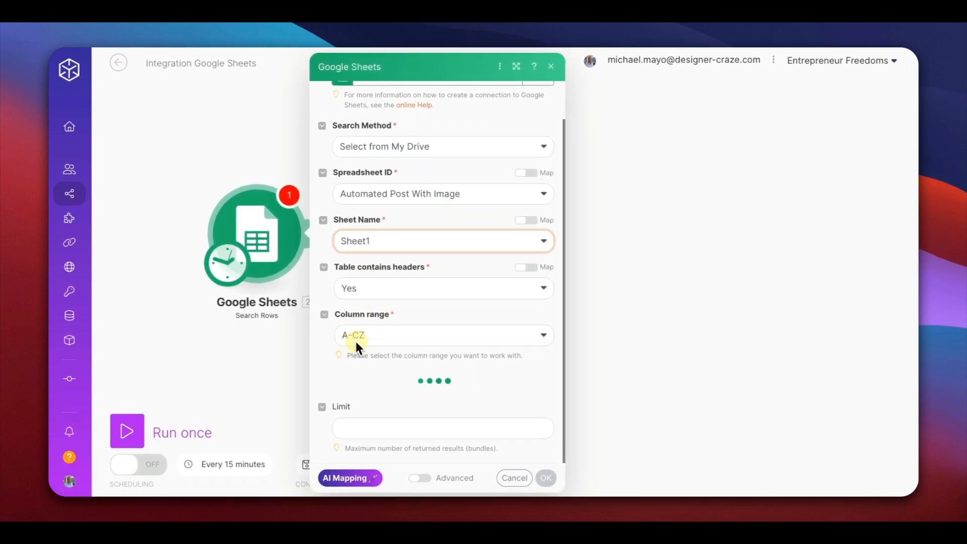
Filter the searched rows to those whose status (C) column equals "not posted"
left_click(348, 26)
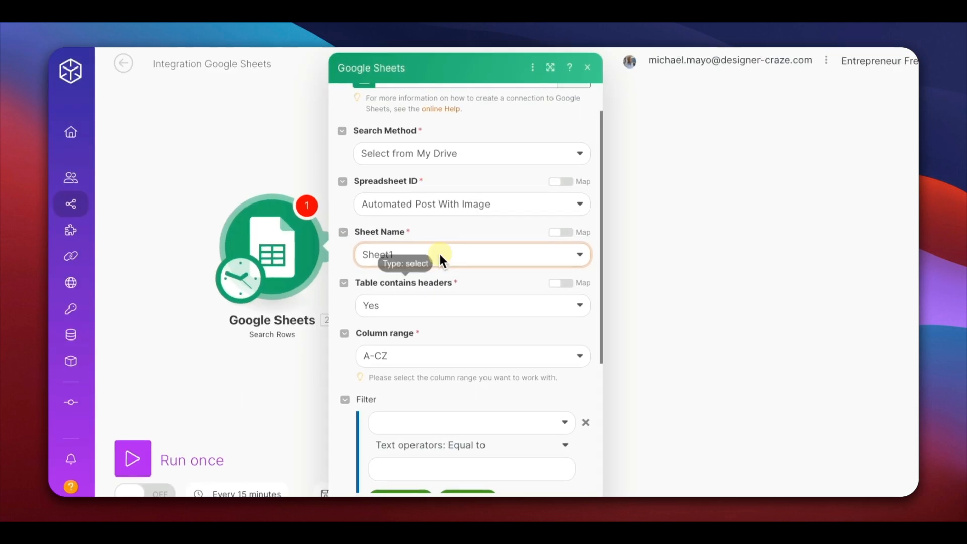
scroll(439, 267, "down", 2)
scroll(435, 285, "down", 2)
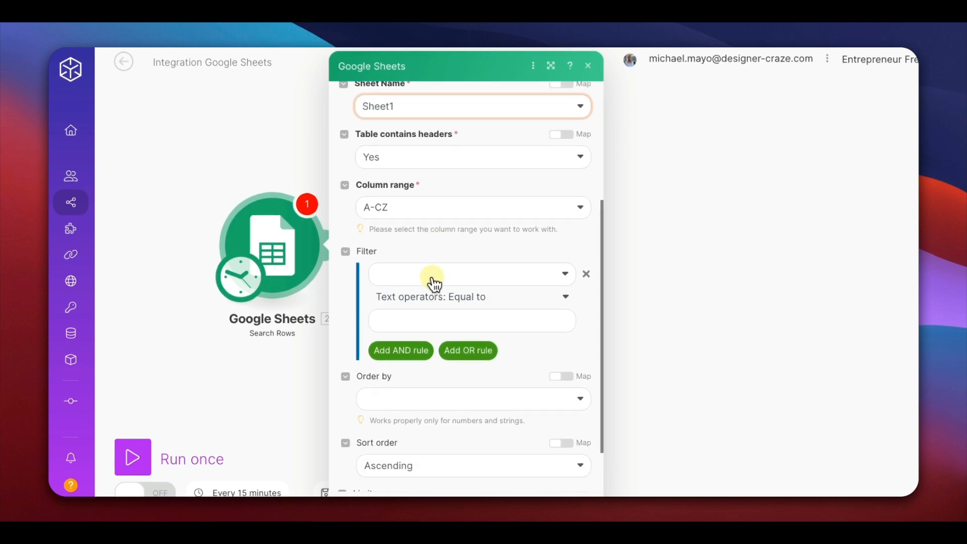
left_click(405, 282)
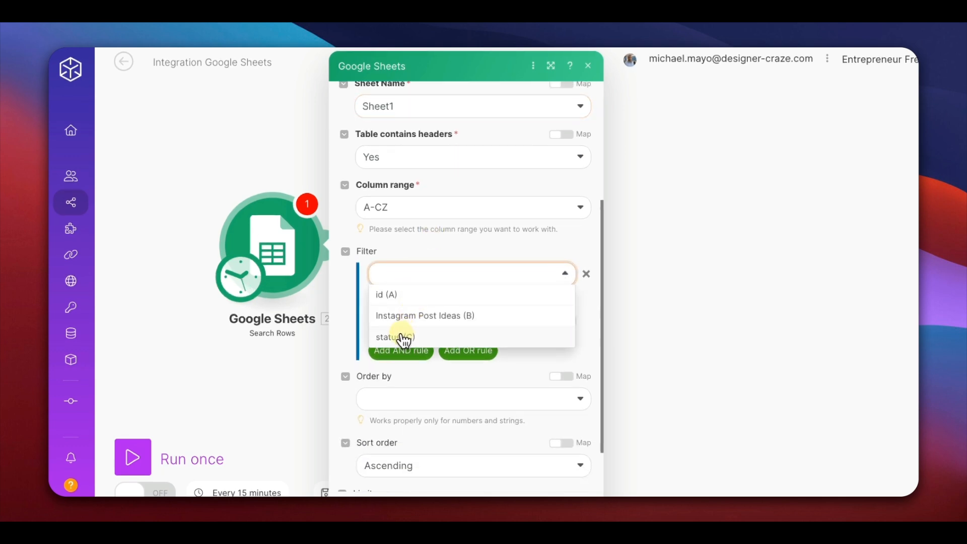
left_click(401, 337)
scroll(410, 317, "down", 1)
left_click(397, 266)
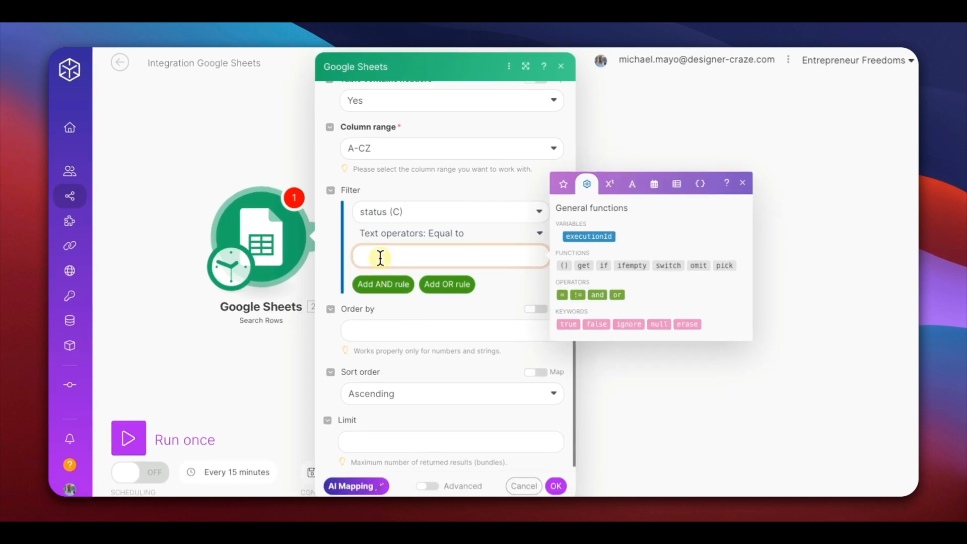
type("not posted")
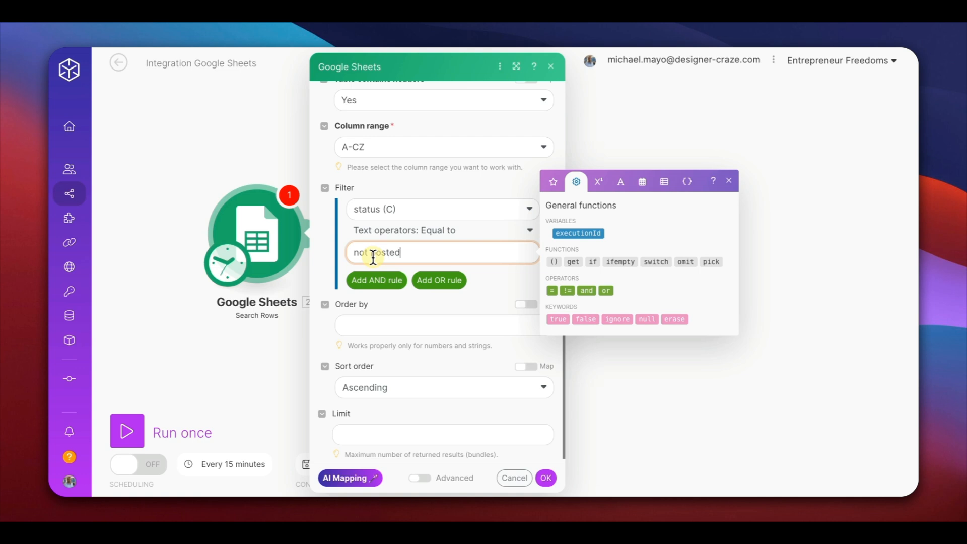
Order the search results by id (A) and confirm the Search Rows module settings
left_click(355, 329)
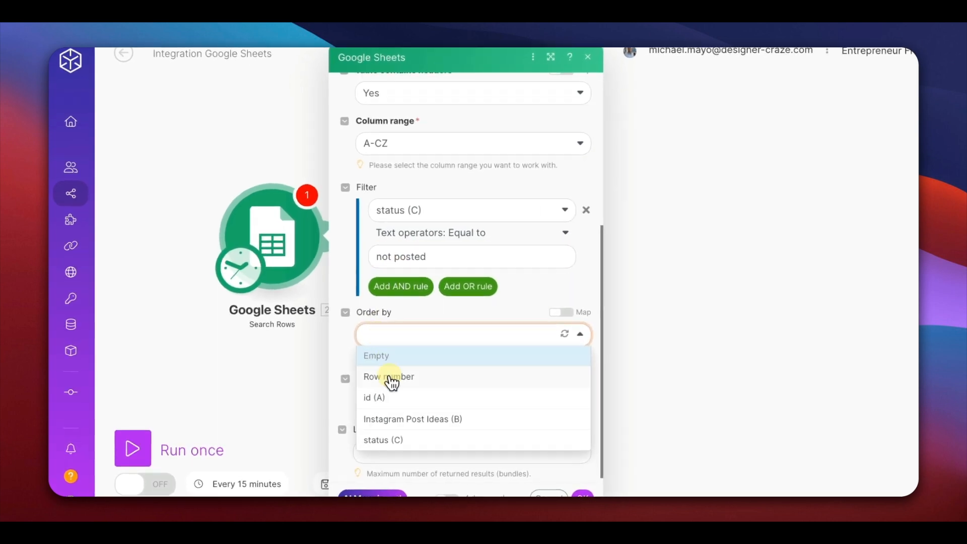
left_click(379, 398)
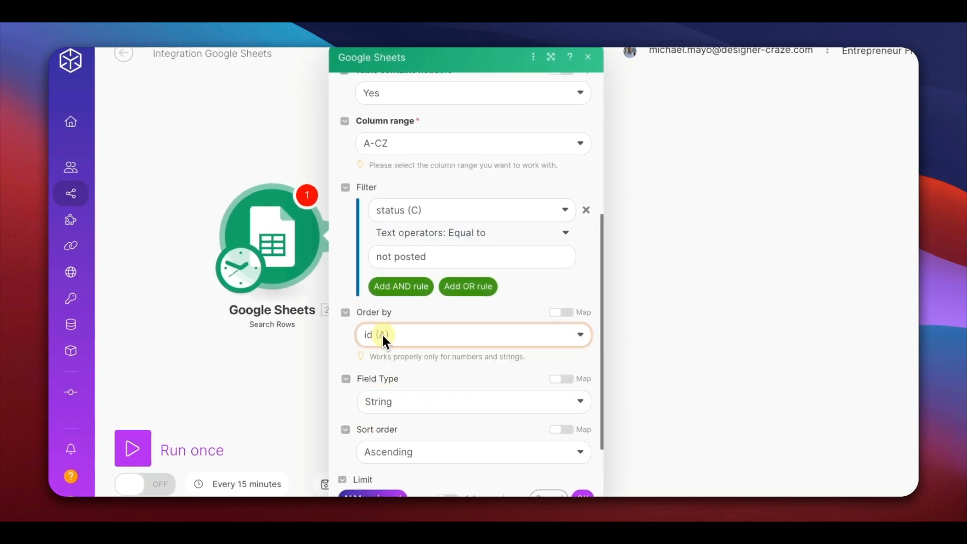
scroll(382, 339, "down", 3)
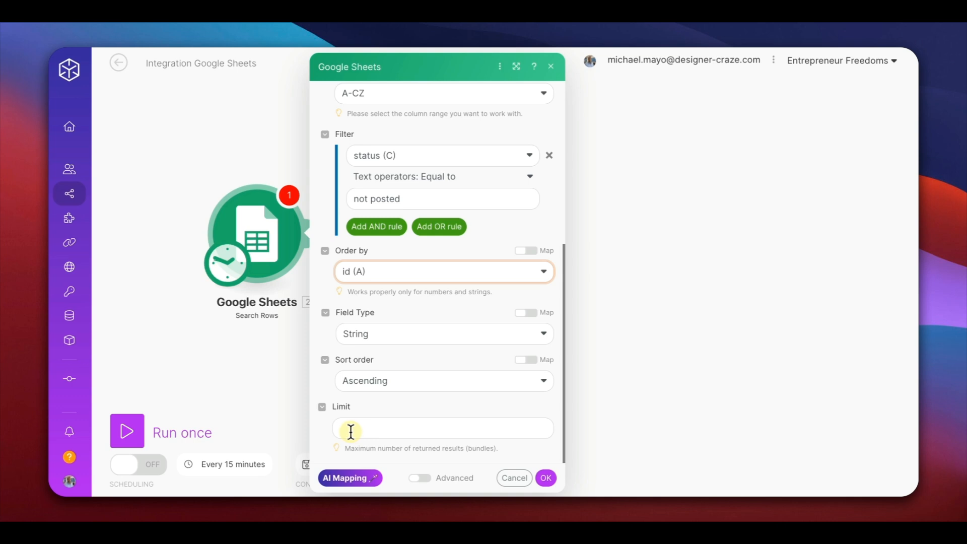
left_click(351, 432)
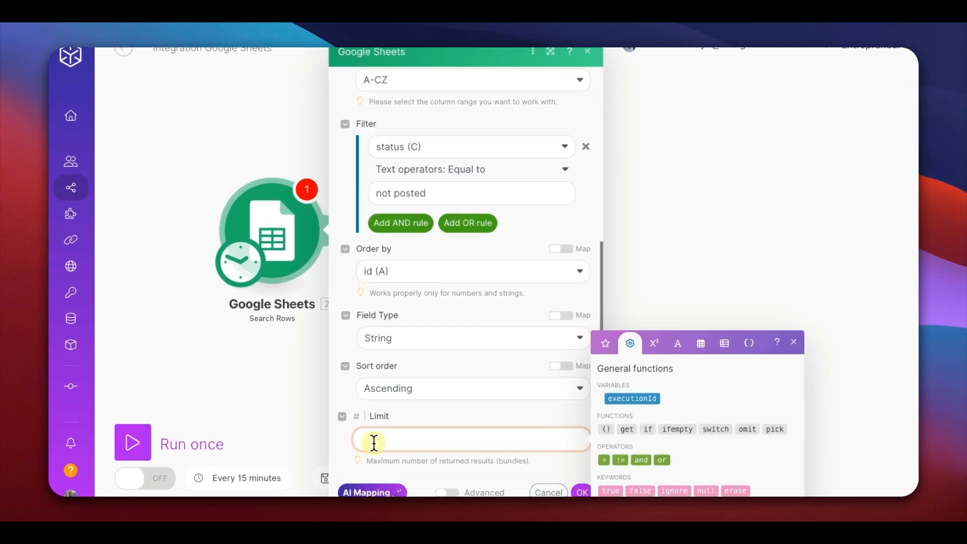
left_click(581, 492)
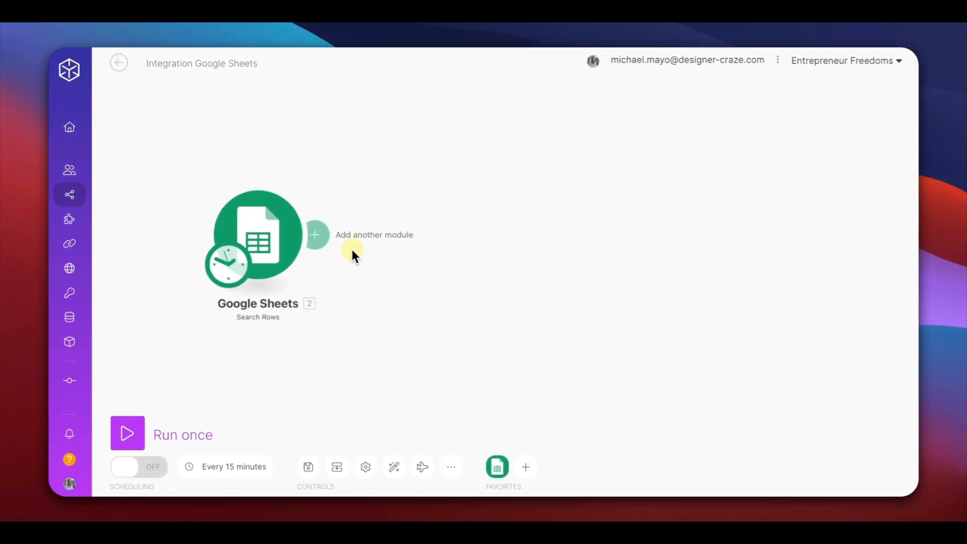
Add a Google Sheets Update a Row module after Search Rows and open its settings
left_click(327, 237)
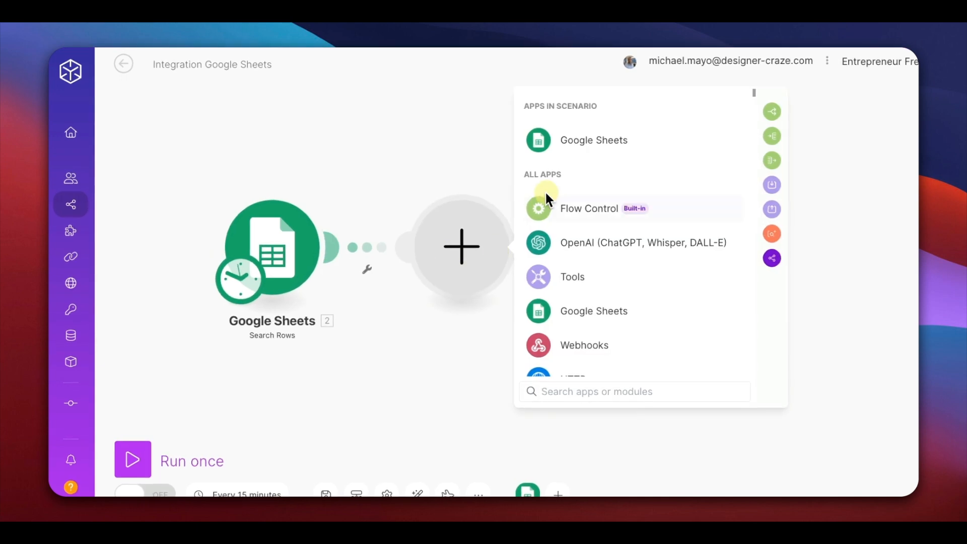
left_click(586, 143)
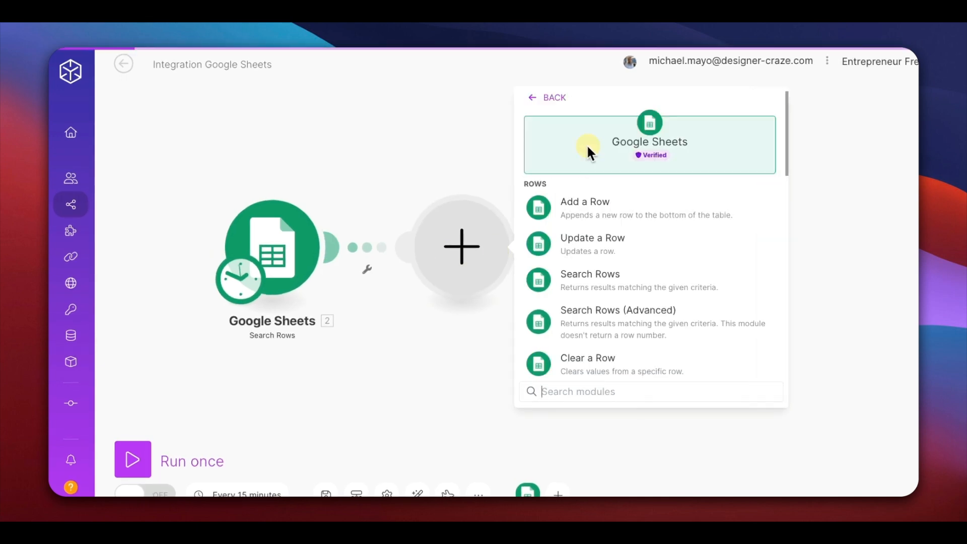
left_click(614, 252)
left_click_drag(402, 315, 343, 294)
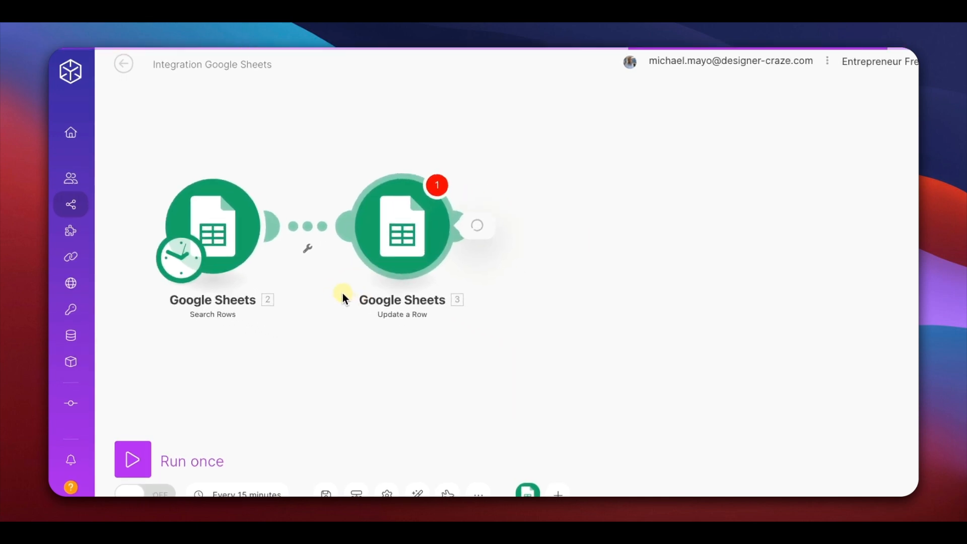
left_click(399, 223)
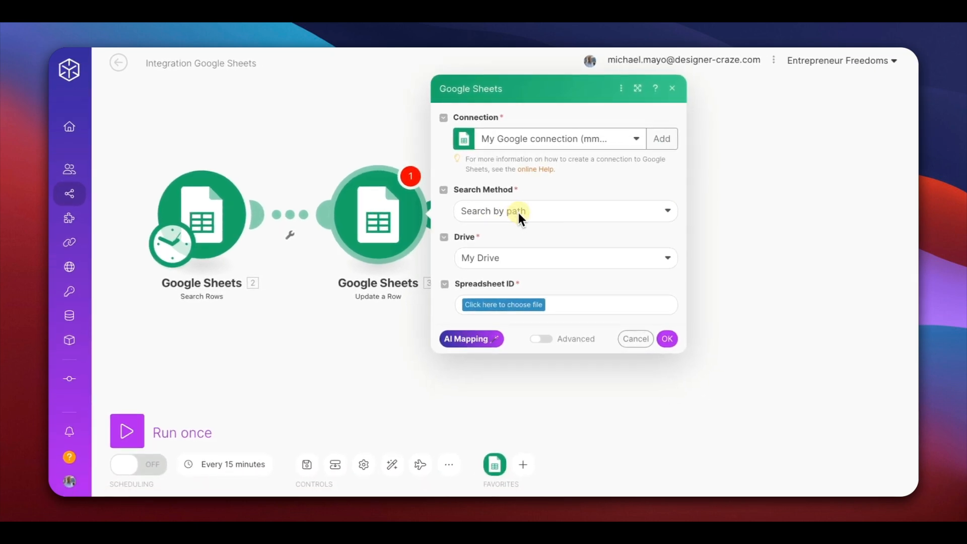
Point the Update a Row module to Sheet1 of Automated Post With Image and map its row number to the Search Rows Row number
left_click(517, 305)
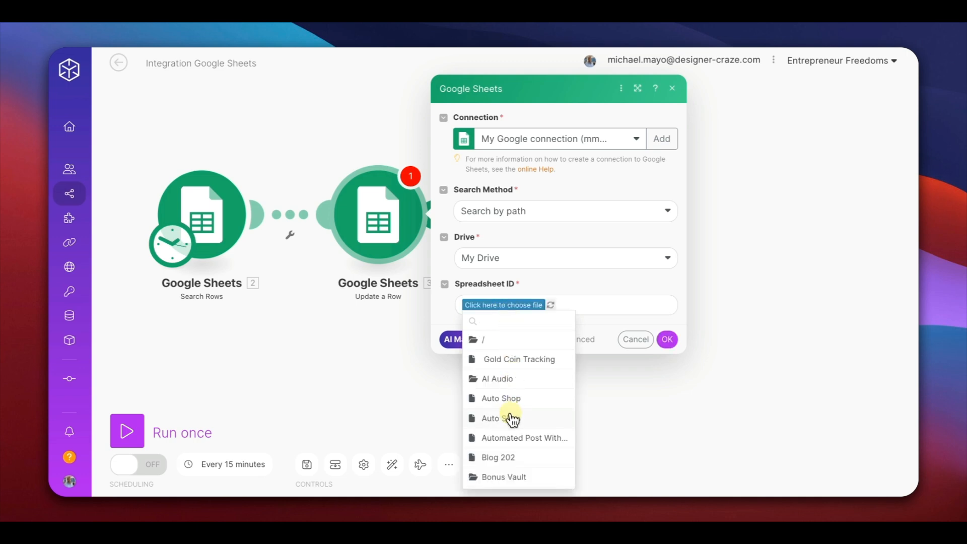
scroll(513, 419, "down", 1)
left_click(511, 417)
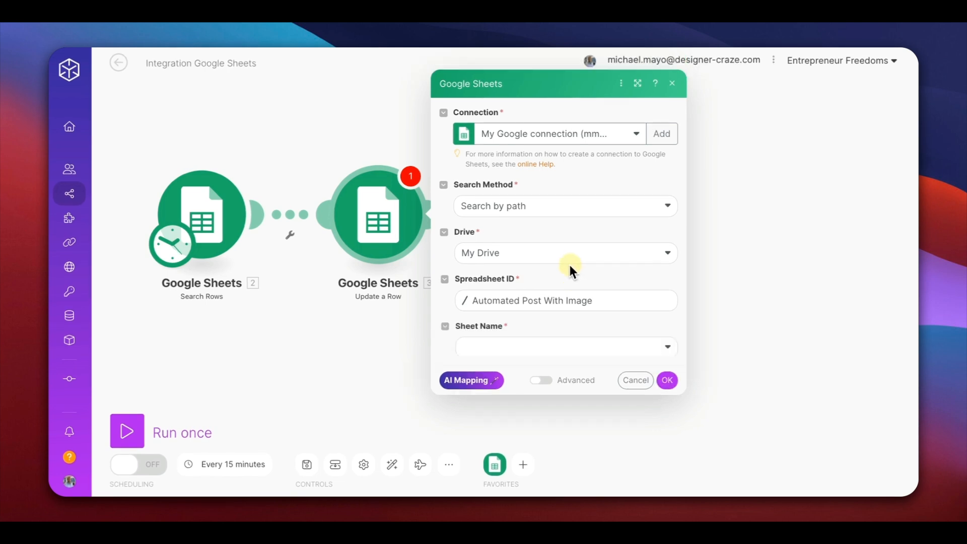
left_click(487, 347)
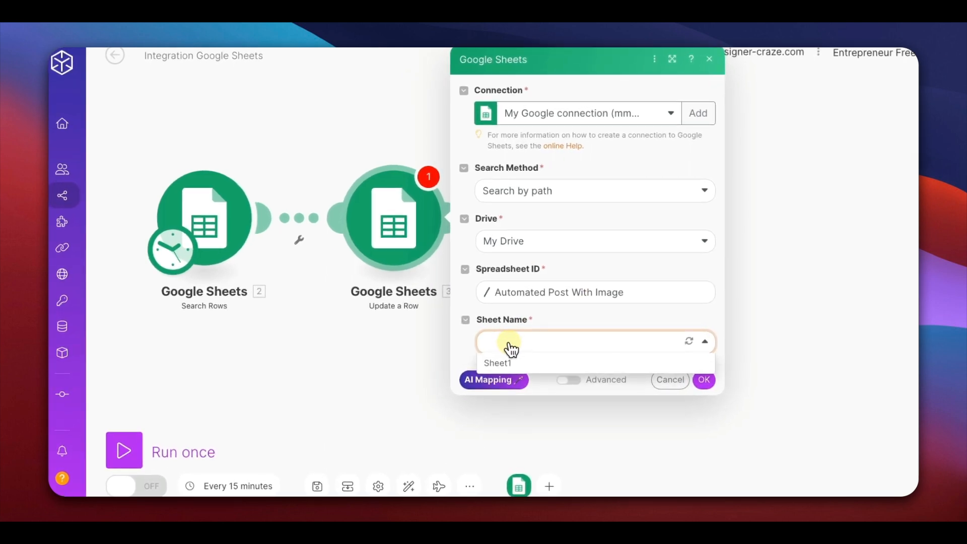
left_click(509, 363)
left_click(508, 363)
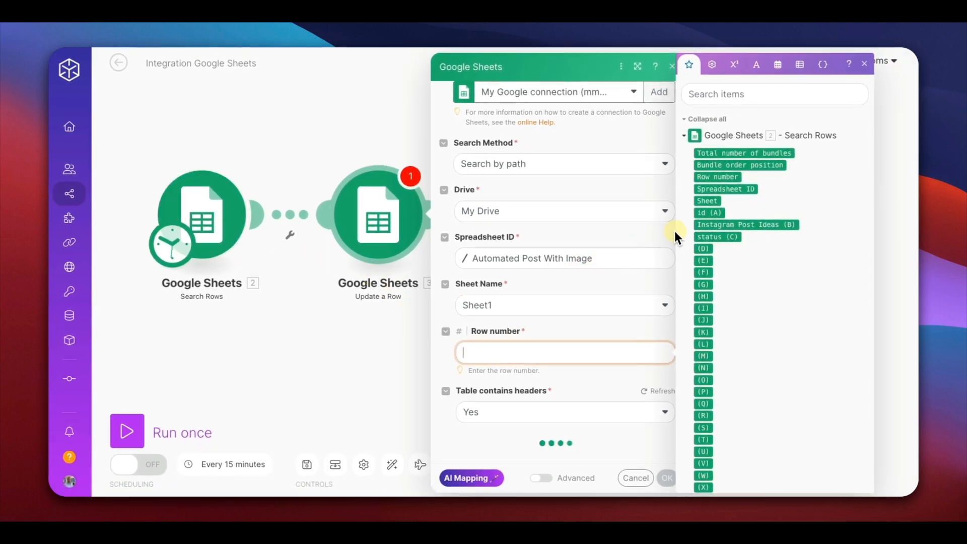
left_click(715, 177)
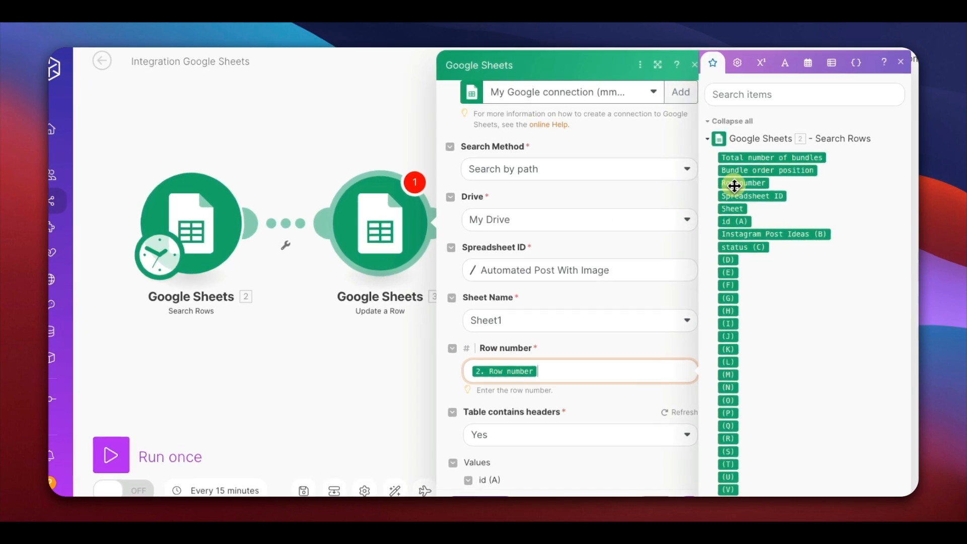
Set the status (C) value to "posted" in the Update a Row module and confirm its settings
scroll(575, 320, "down", 5)
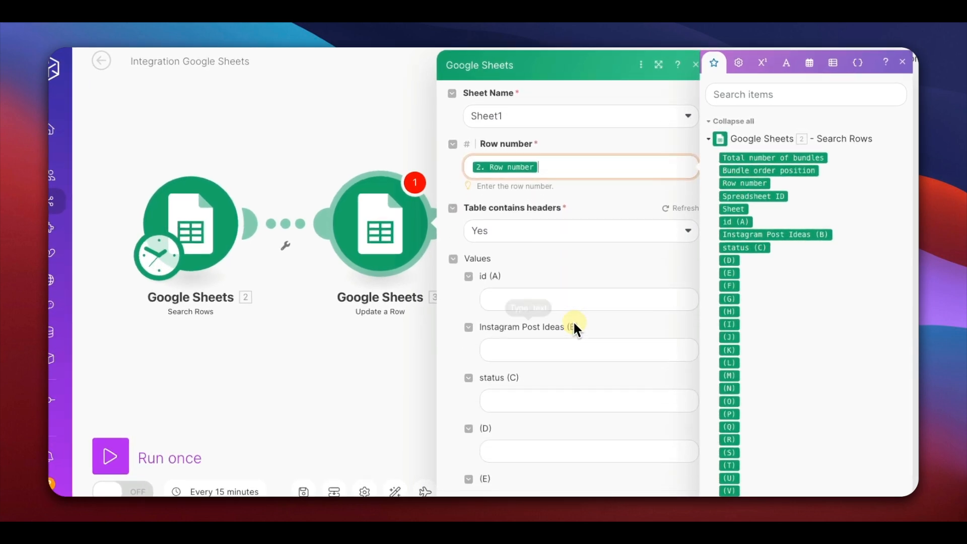
left_click(513, 395)
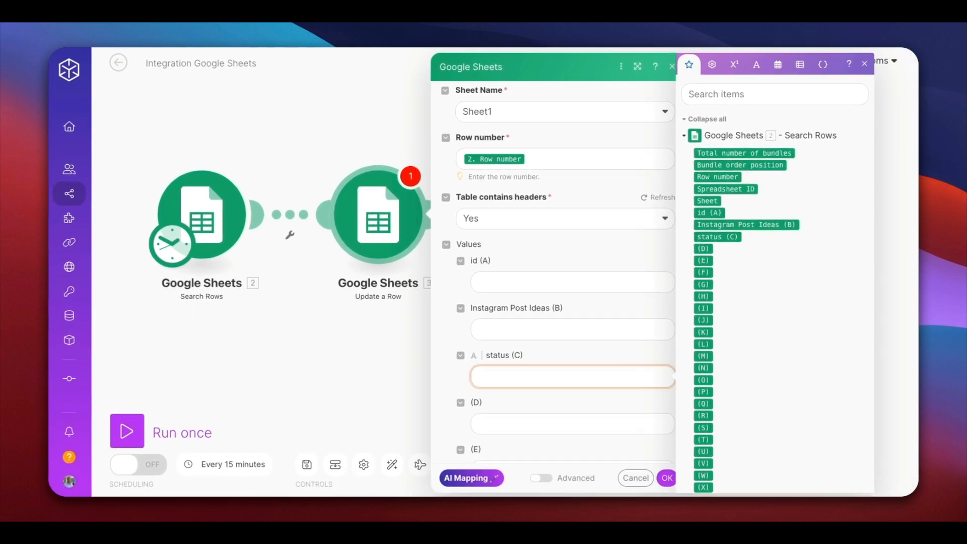
left_click(483, 379)
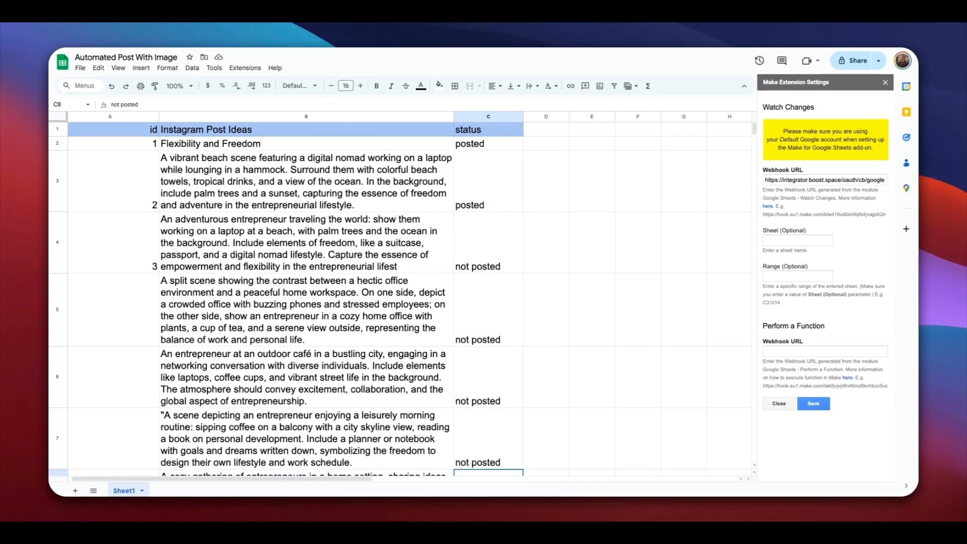
scroll(373, 308, "down", 6)
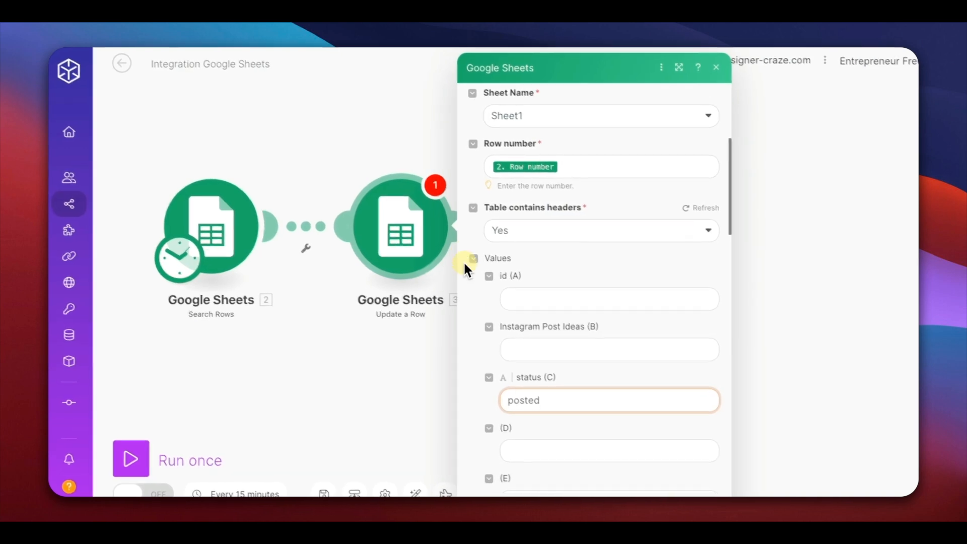
scroll(584, 327, "down", 15)
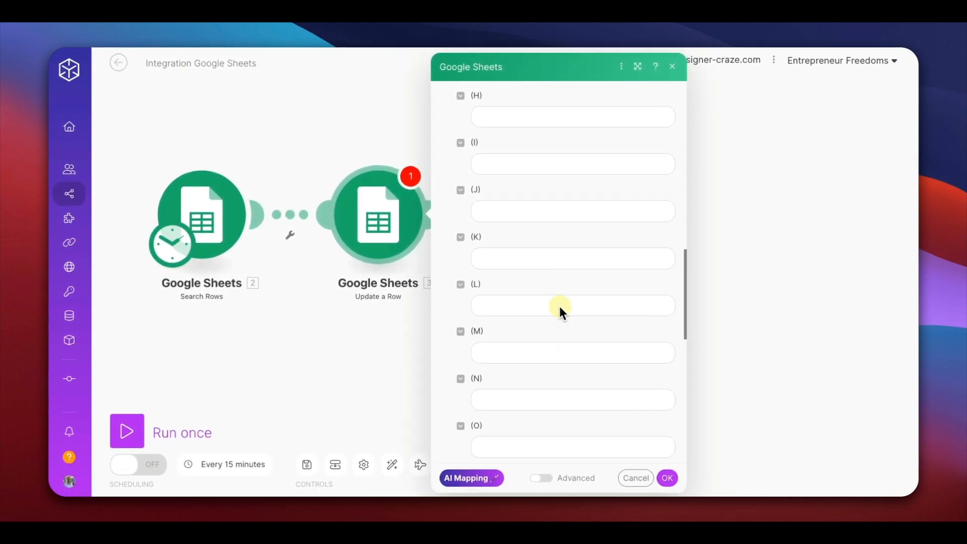
left_click(668, 478)
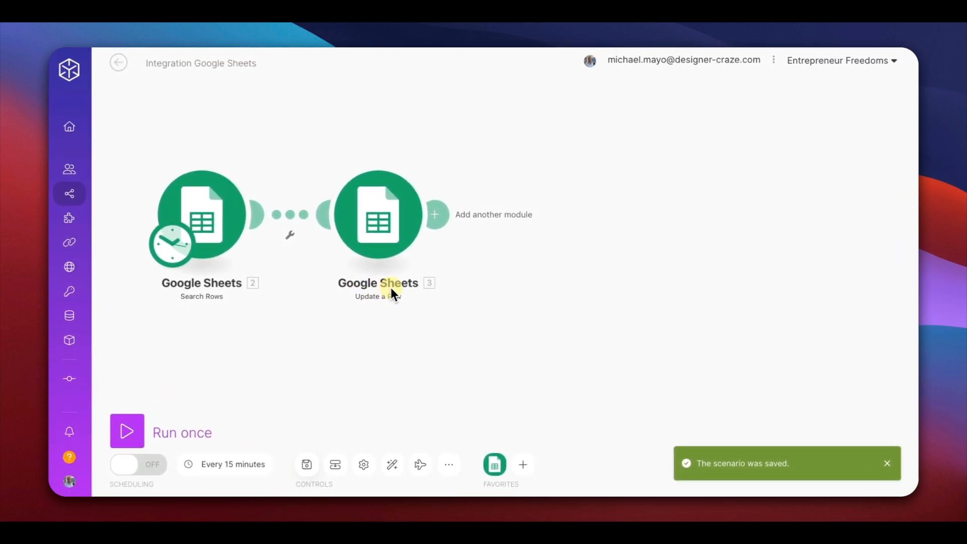
Add an HTTP Make a request module after the Update a Row module
left_click(436, 218)
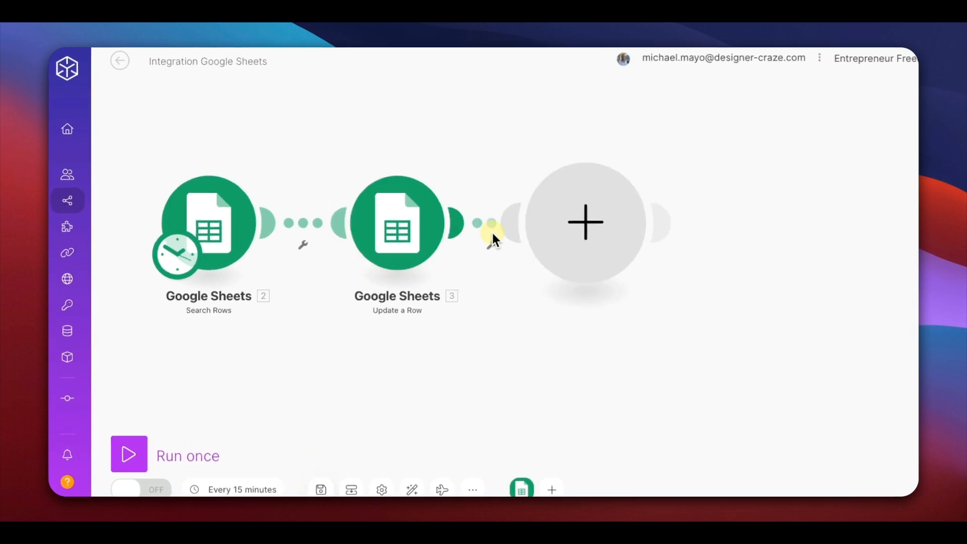
scroll(723, 248, "down", 1)
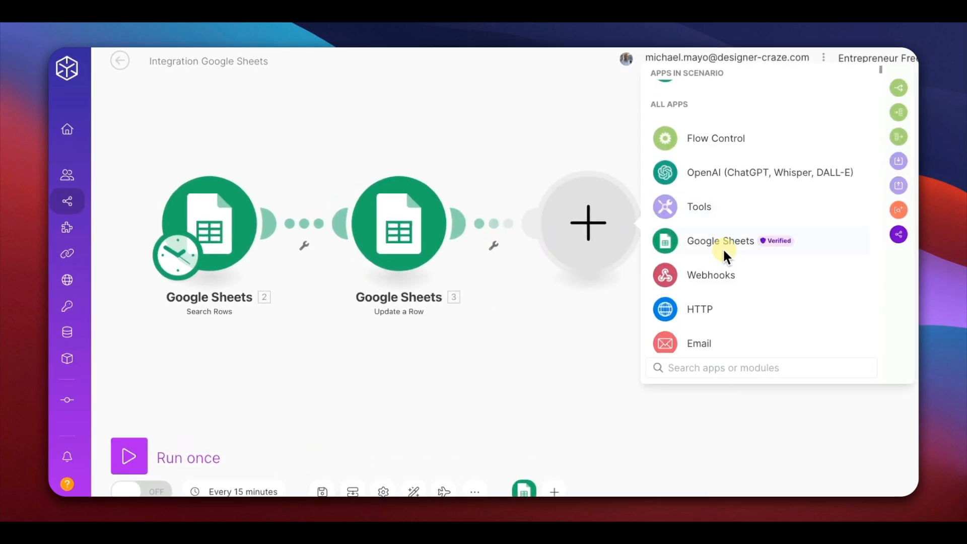
left_click(688, 307)
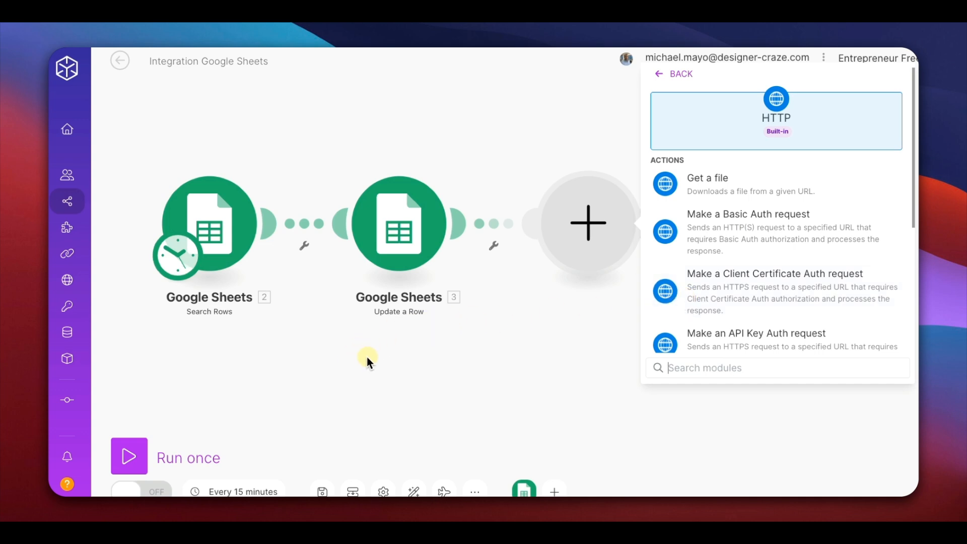
left_click_drag(367, 356, 176, 374)
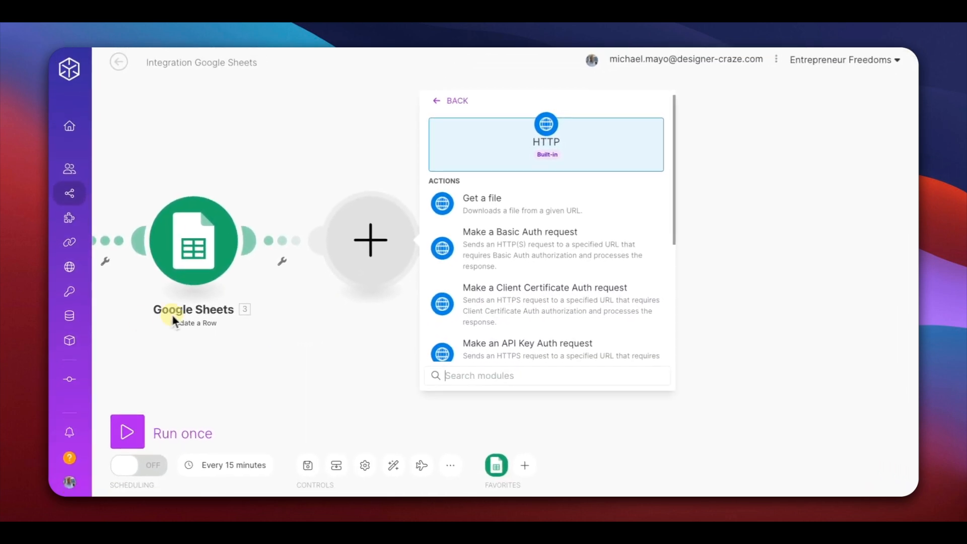
scroll(518, 263, "down", 1)
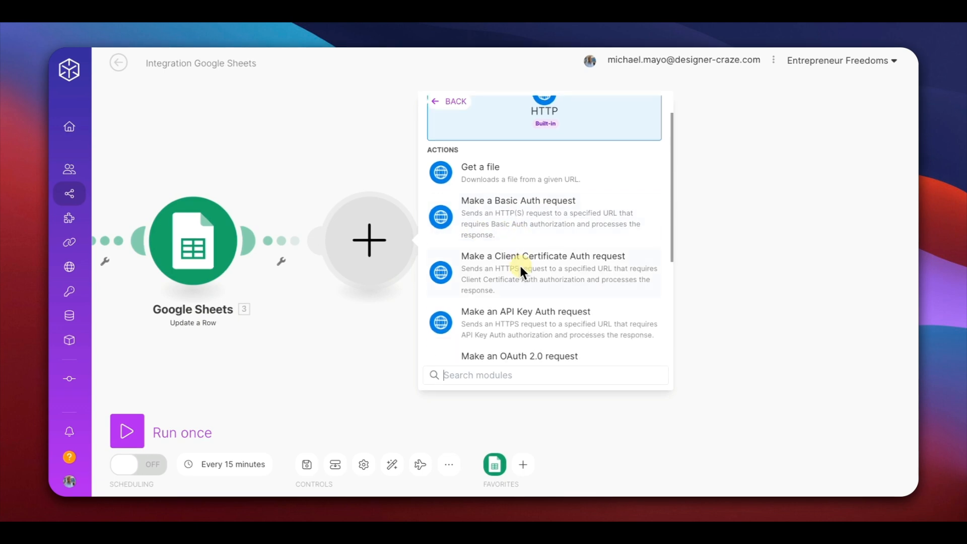
scroll(521, 275, "down", 4)
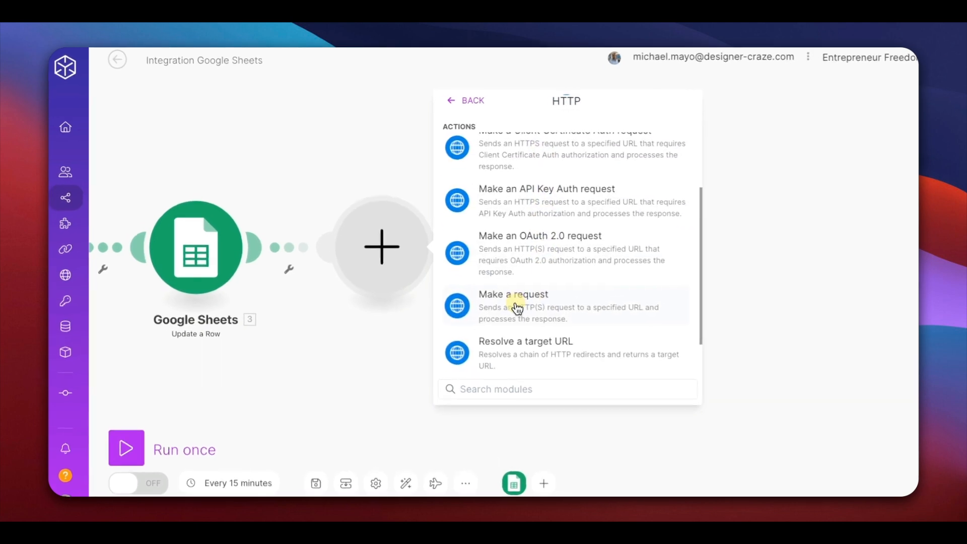
left_click(515, 302)
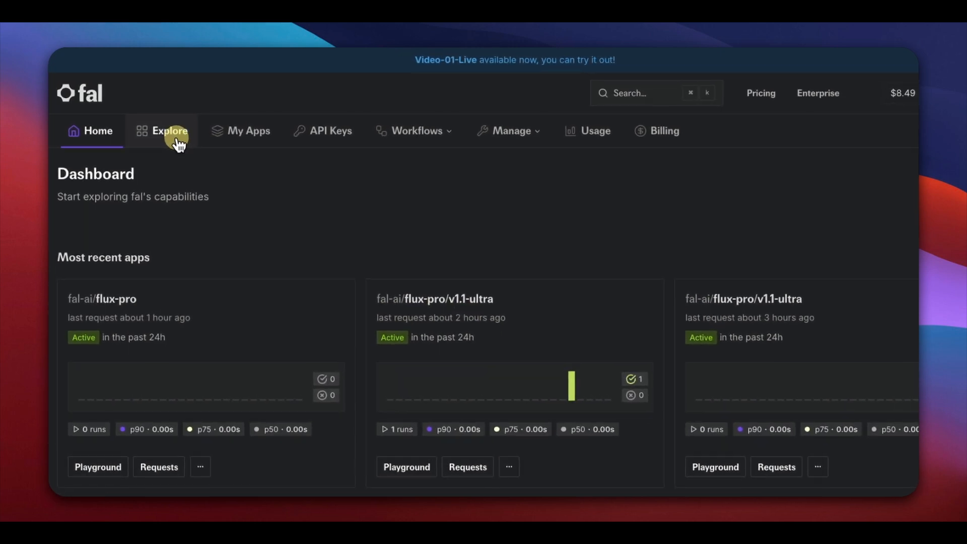
Switch to the fal dashboard and look over its Model Gallery, API Keys and My Apps pages
left_click(178, 143)
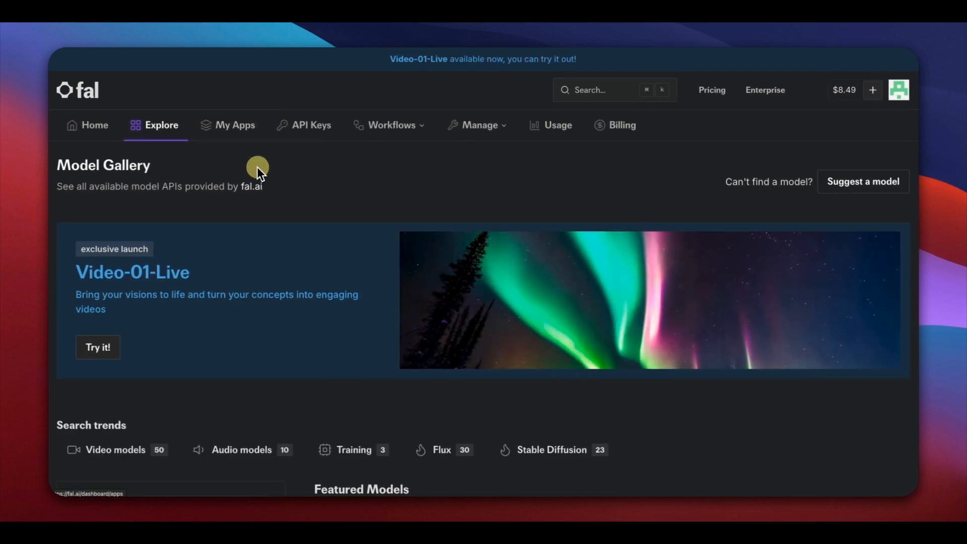
scroll(258, 171, "down", 7)
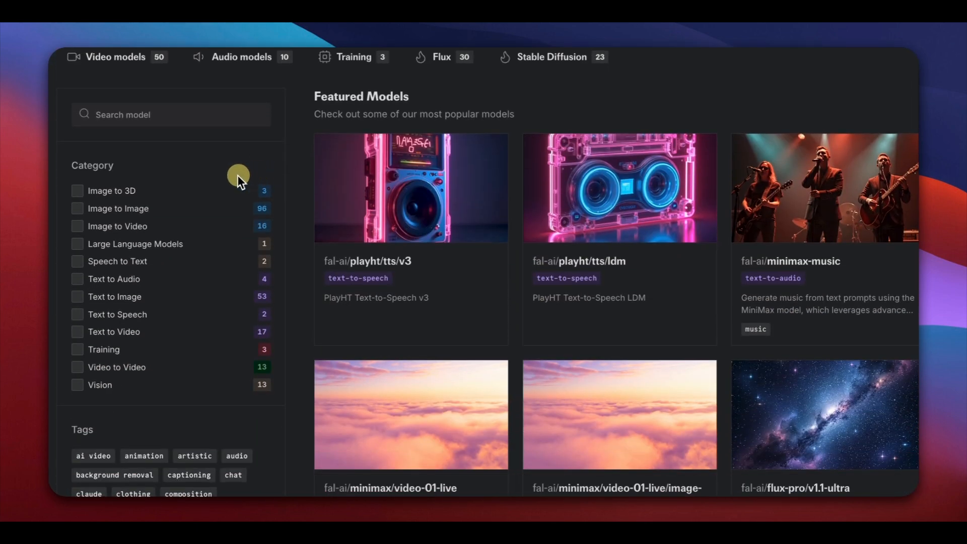
scroll(198, 177, "up", 1)
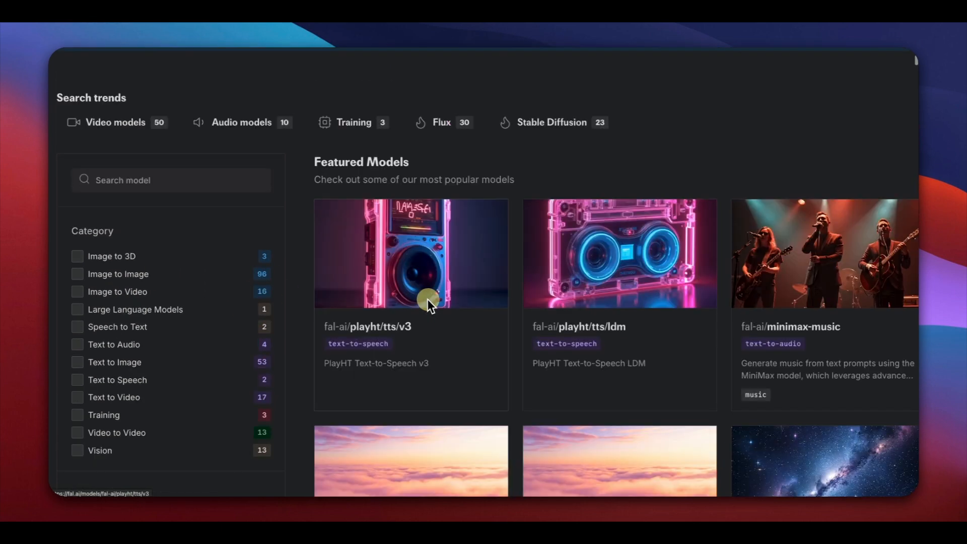
scroll(427, 300, "up", 8)
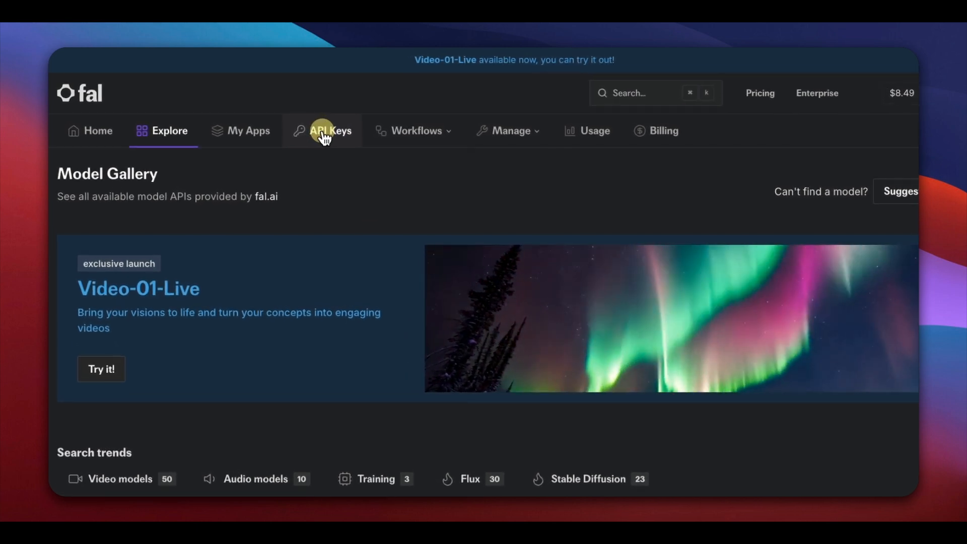
left_click(320, 132)
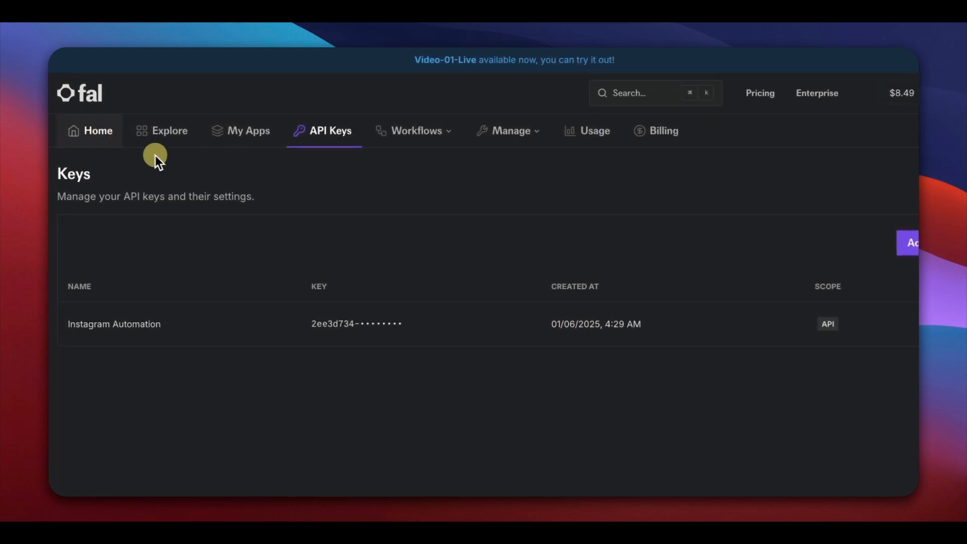
left_click(234, 143)
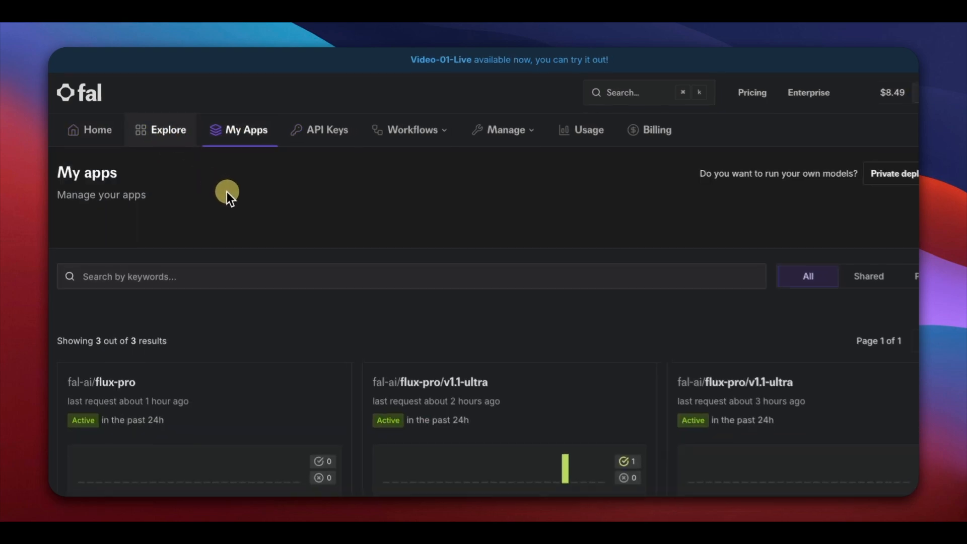
Filter fal's Model Gallery to the Text to Image category
scroll(229, 193, "down", 5)
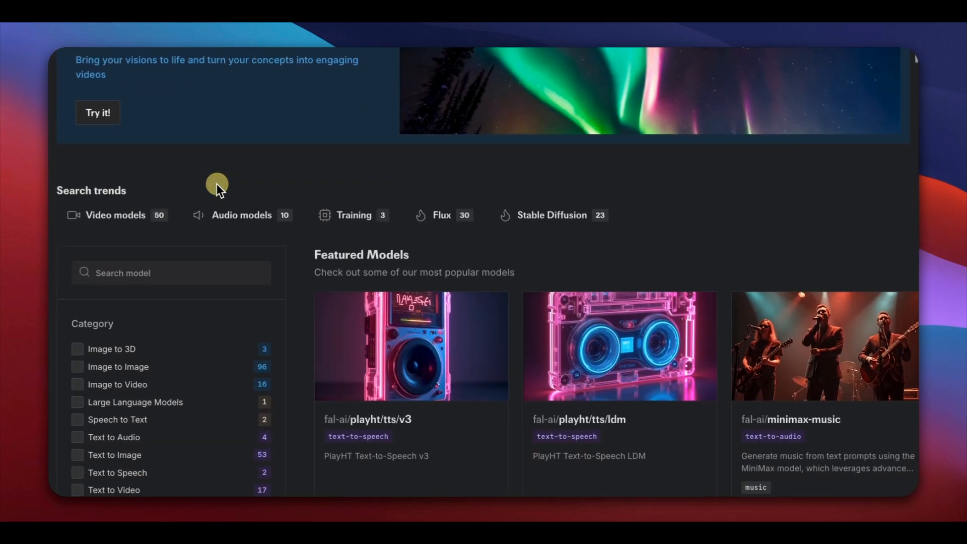
scroll(217, 183, "down", 4)
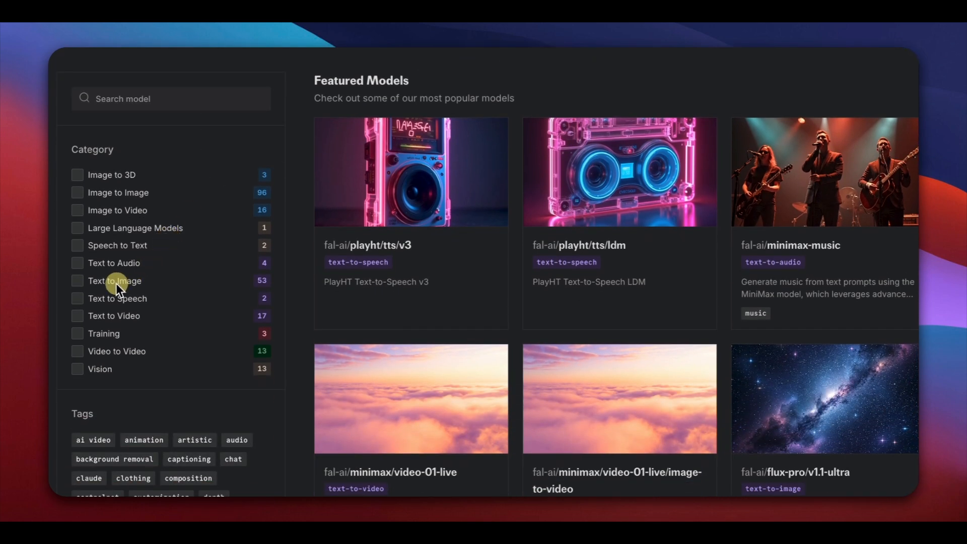
left_click(115, 282)
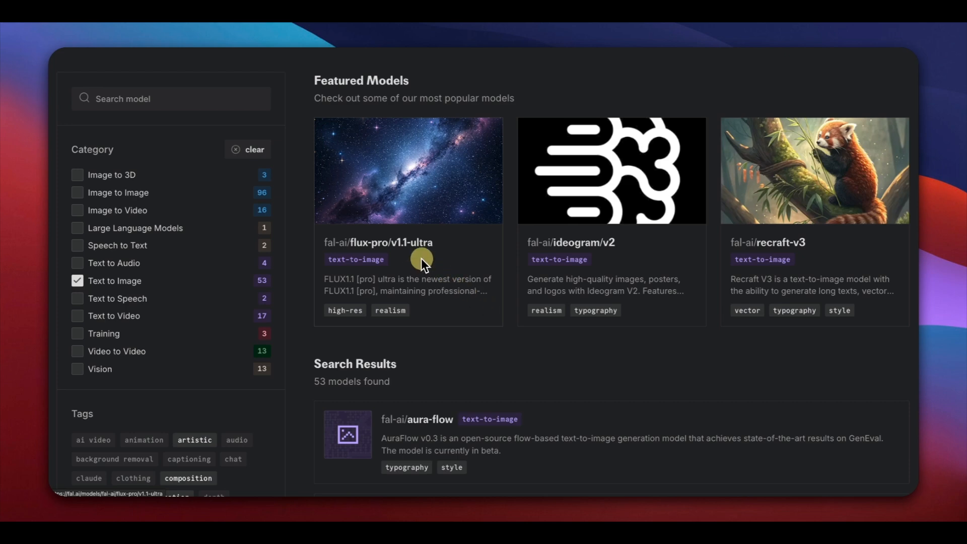
Browse the featured models and search results in the Text to Image category to compare the available models
scroll(436, 267, "down", 3)
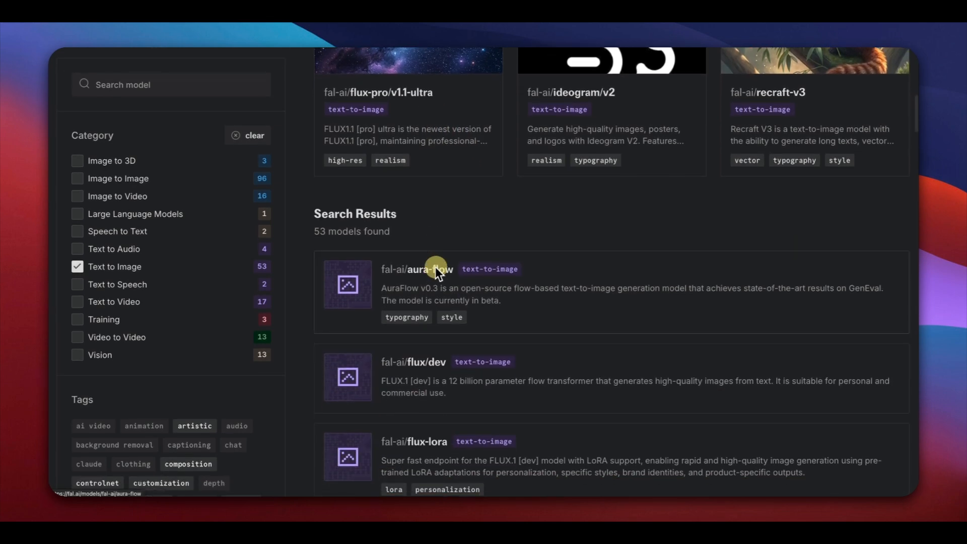
scroll(436, 267, "up", 1)
scroll(435, 267, "down", 2)
scroll(435, 267, "up", 2)
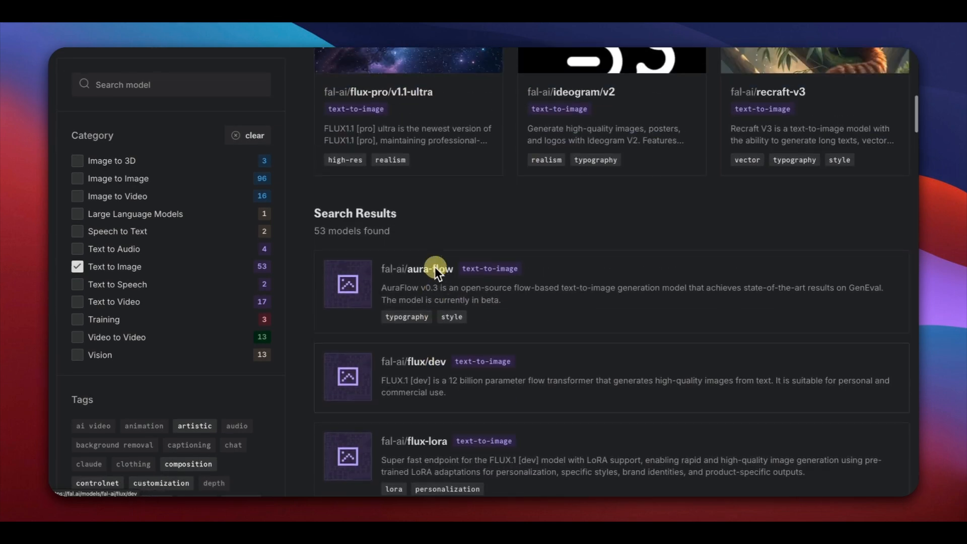
scroll(387, 264, "up", 7)
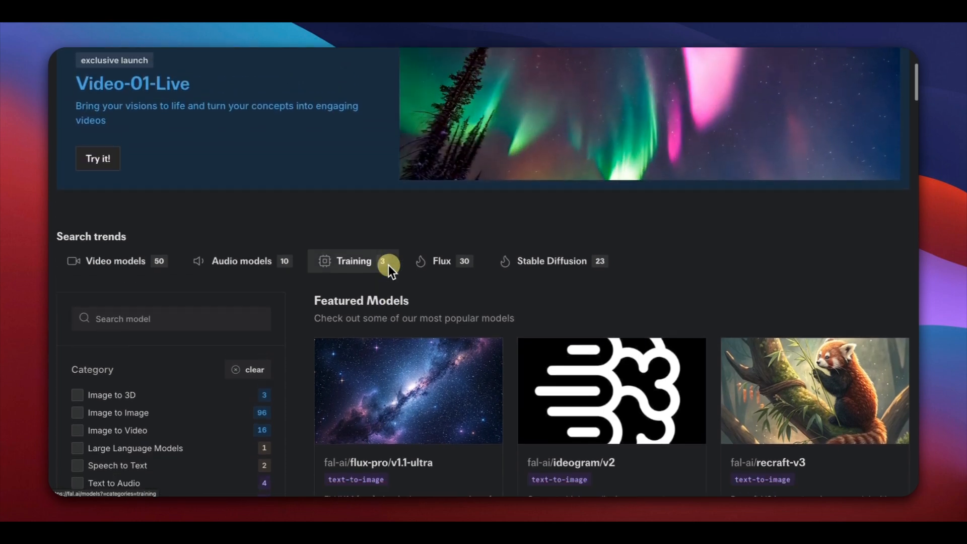
scroll(388, 265, "down", 1)
scroll(389, 267, "down", 3)
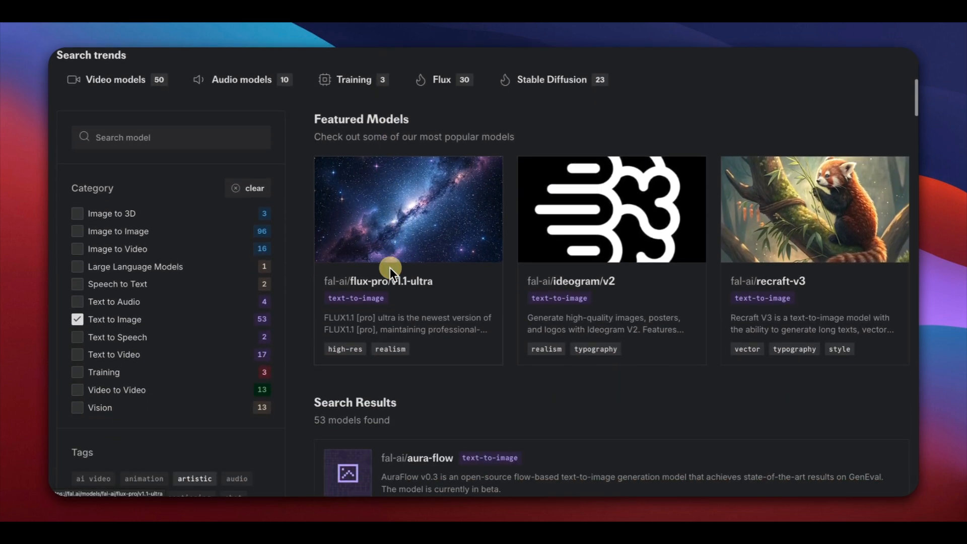
scroll(424, 295, "down", 10)
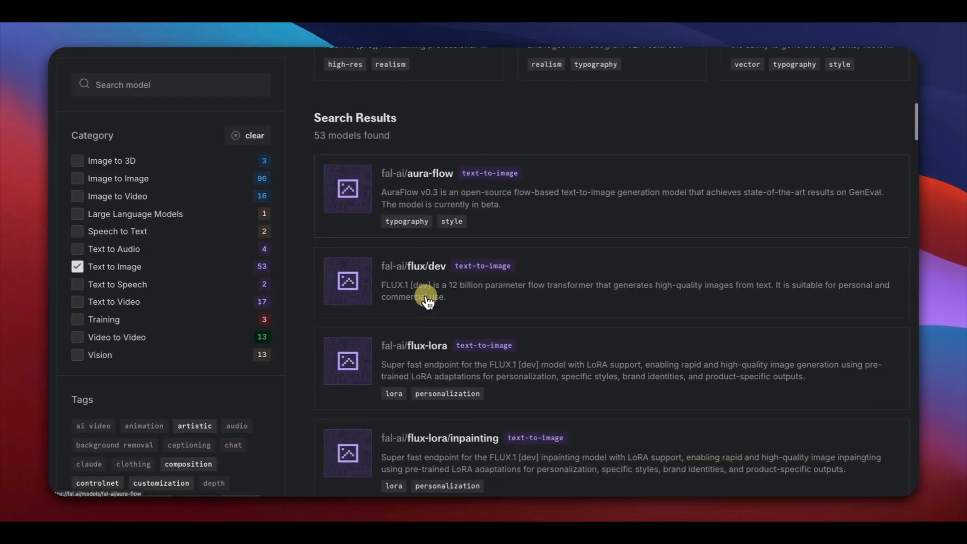
scroll(432, 301, "down", 10)
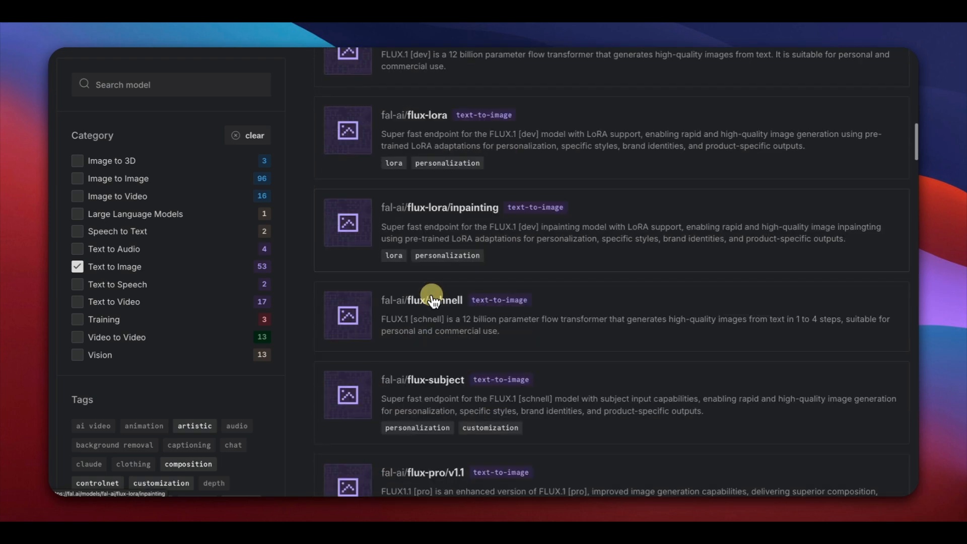
scroll(433, 301, "down", 5)
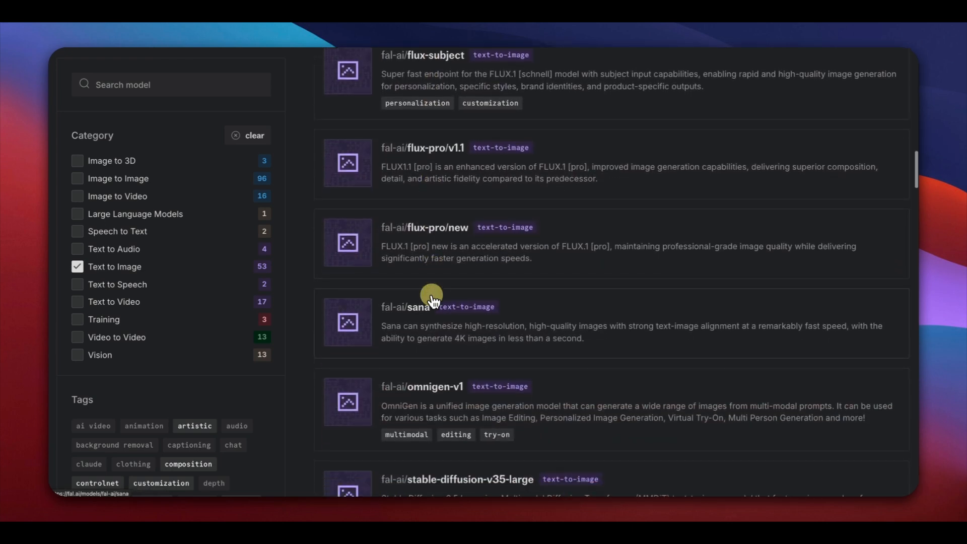
scroll(433, 301, "down", 7)
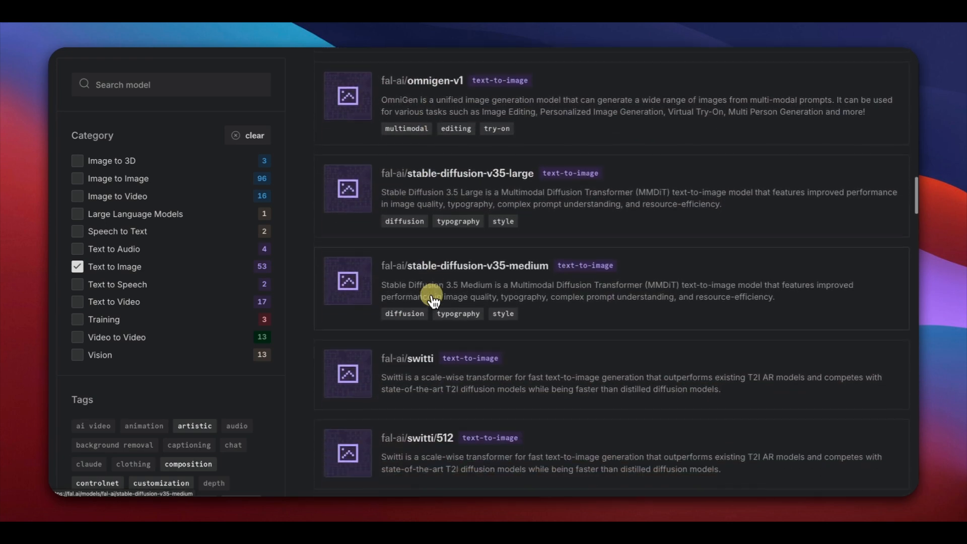
scroll(434, 301, "up", 20)
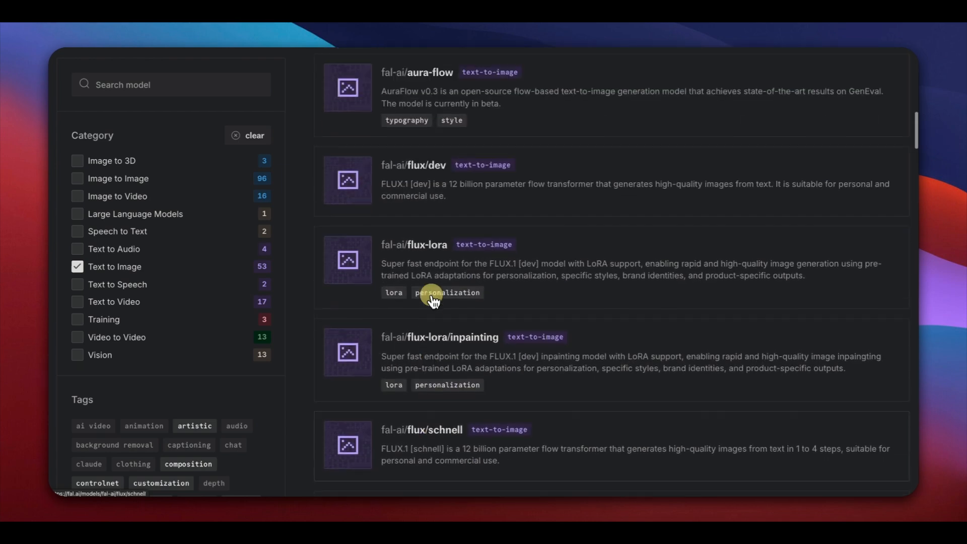
scroll(433, 300, "up", 1)
scroll(433, 301, "down", 1)
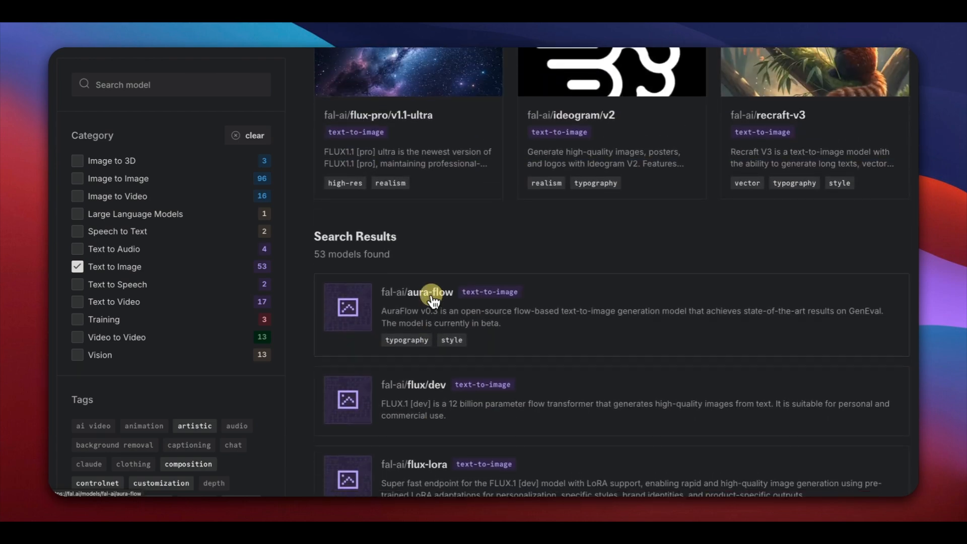
Open the featured fal-ai/flux-pro/v1.1-ultra model and display its API documentation
scroll(434, 301, "up", 4)
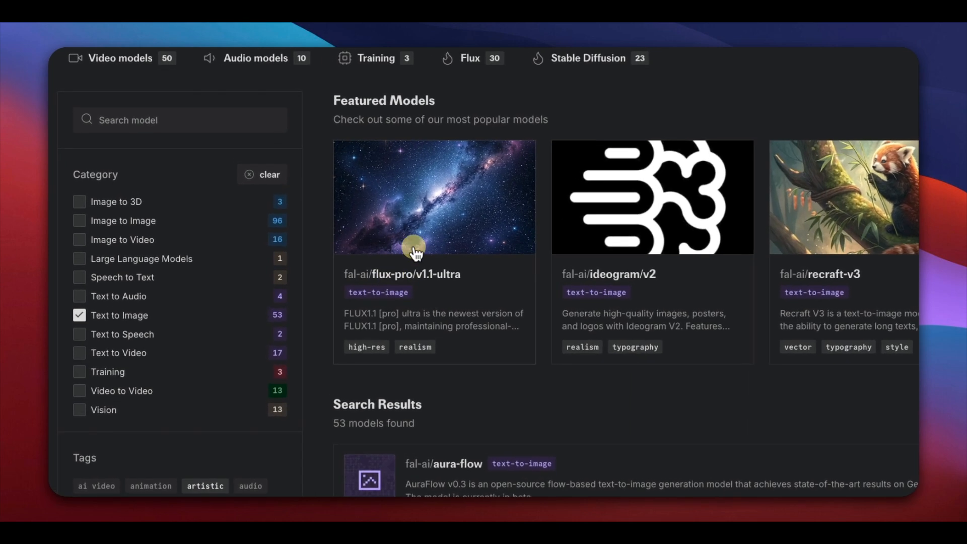
left_click(373, 230)
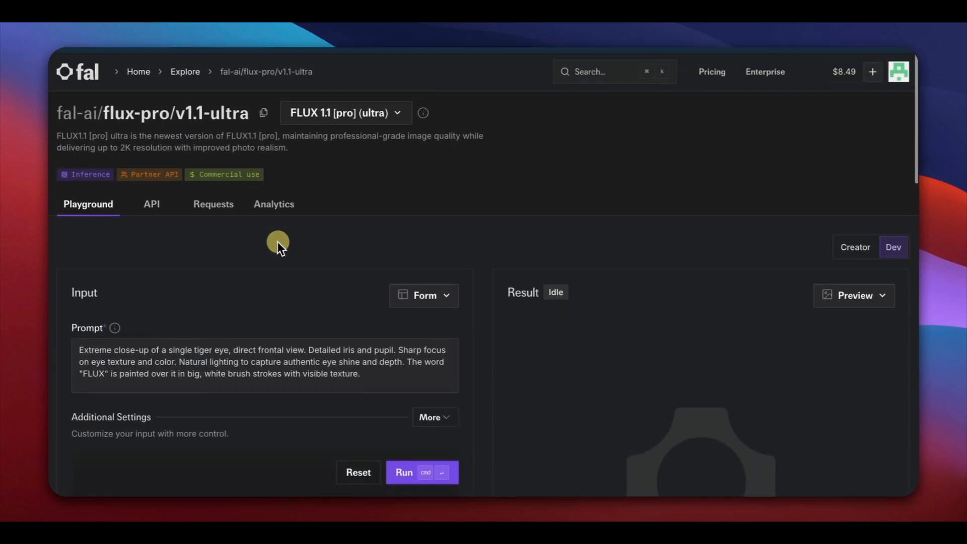
left_click(156, 226)
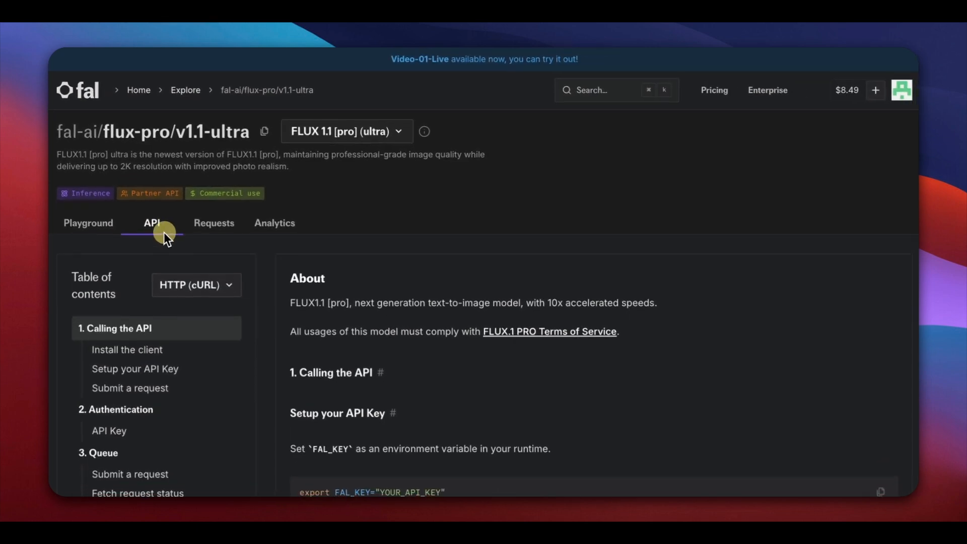
Copy the model's request URL from the Submit a request example in the API documentation
scroll(200, 254, "down", 5)
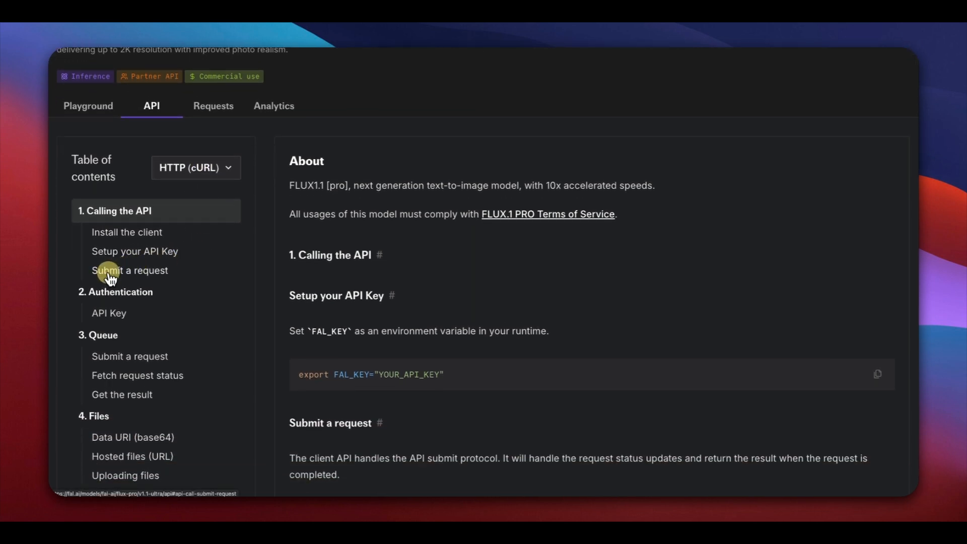
left_click(110, 272)
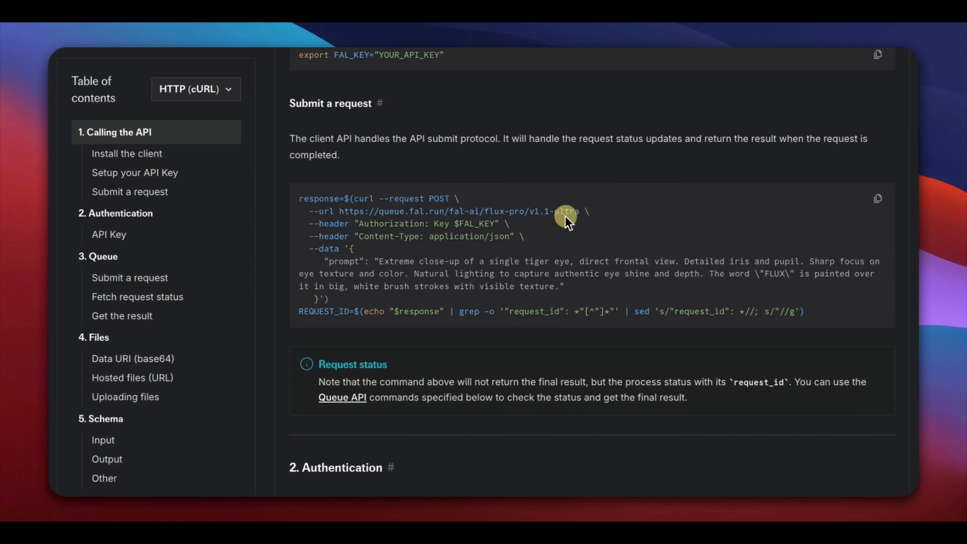
left_click_drag(582, 211, 372, 225)
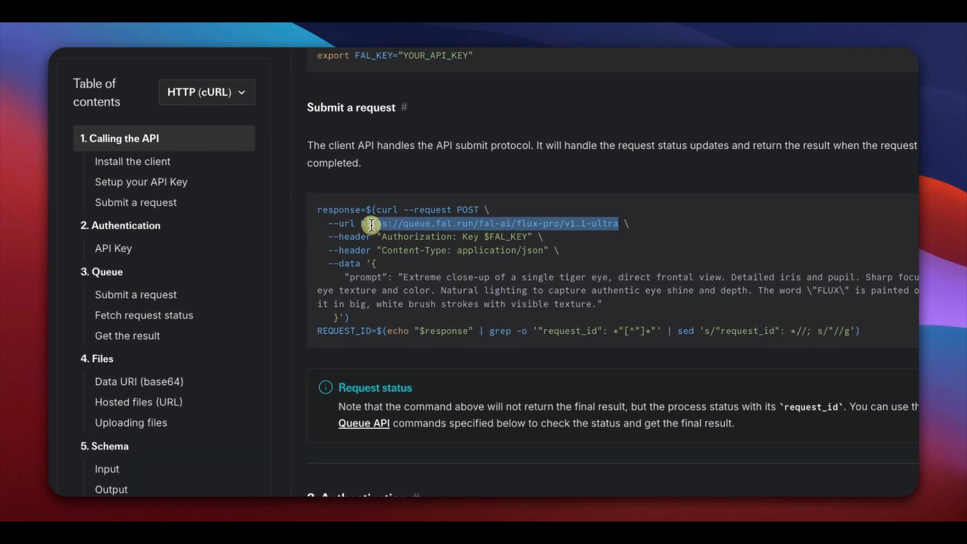
right_click(368, 225)
left_click(382, 245)
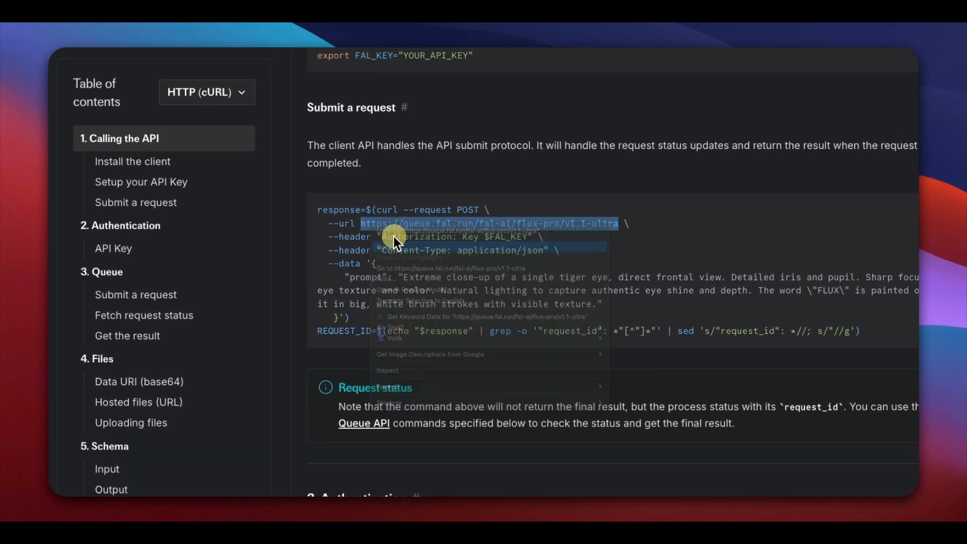
left_click(412, 103)
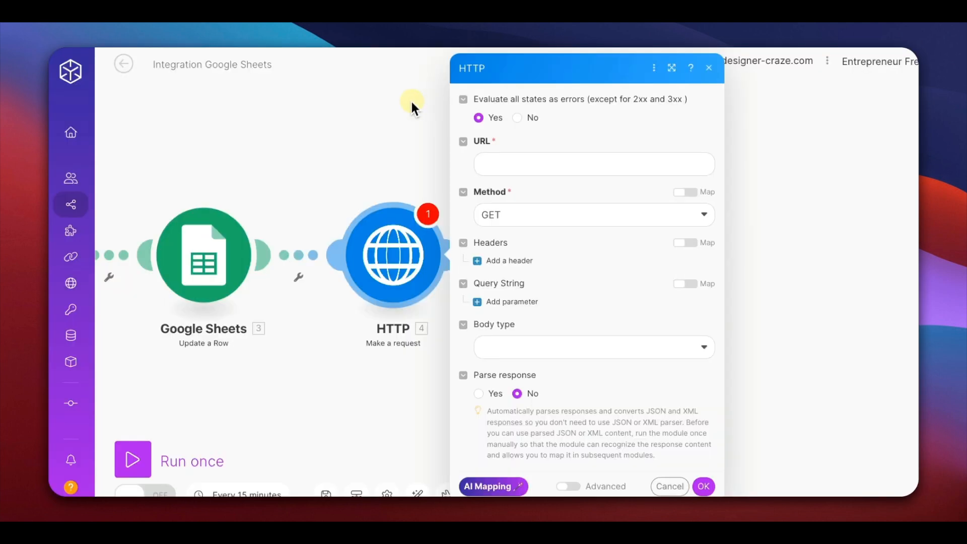
left_click(485, 160)
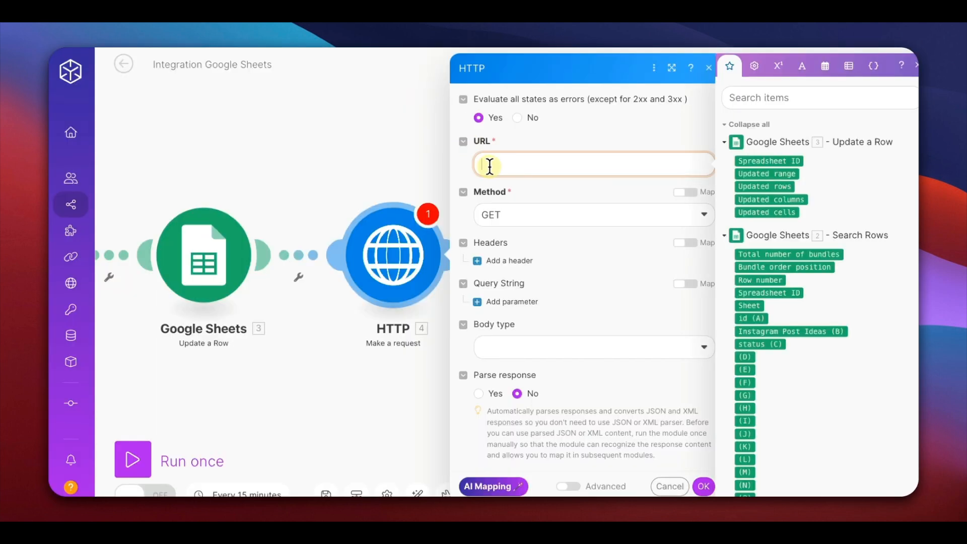
key("super+v")
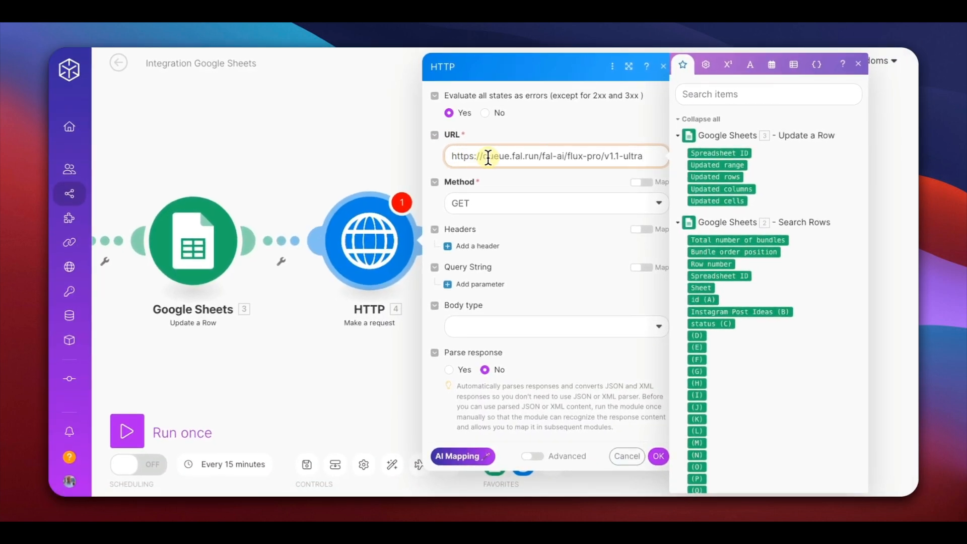
left_click(511, 161)
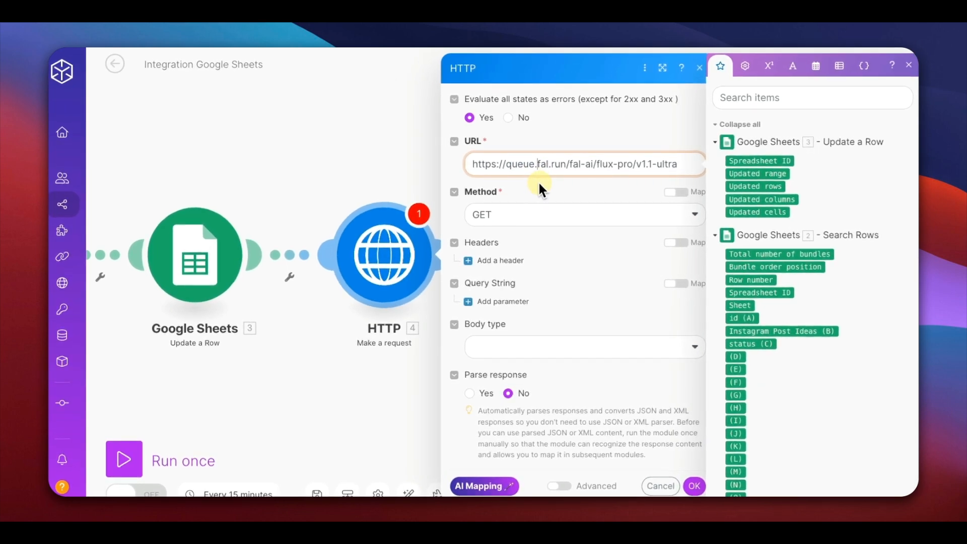
key("BackSpace")
key("BackSpace")
key("BackSpace")
key("BackSpace")
key("BackSpace")
key("BackSpace")
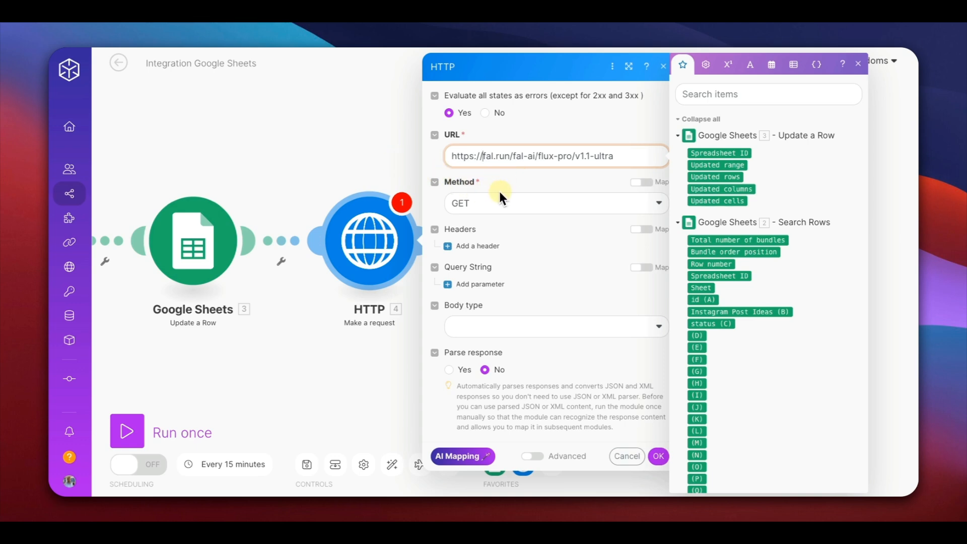
left_click(479, 204)
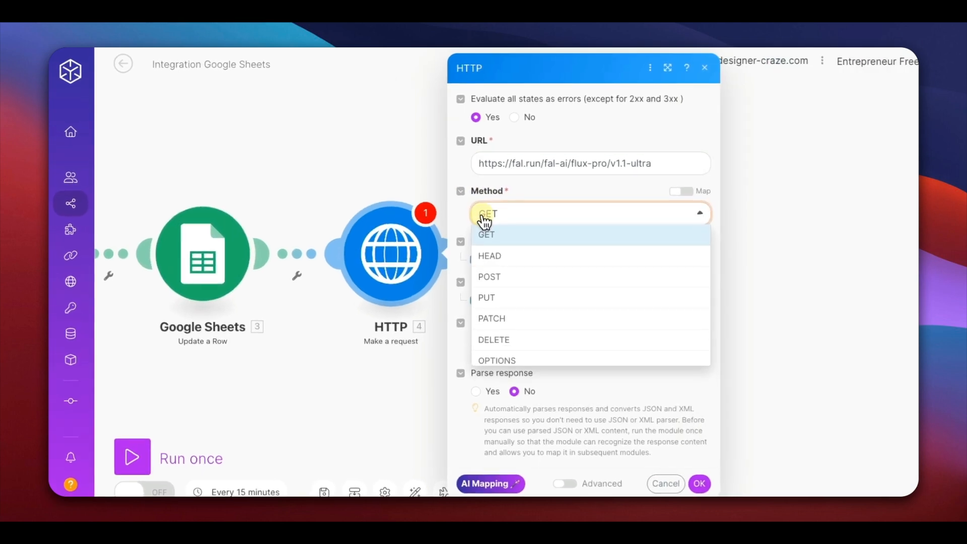
left_click(503, 276)
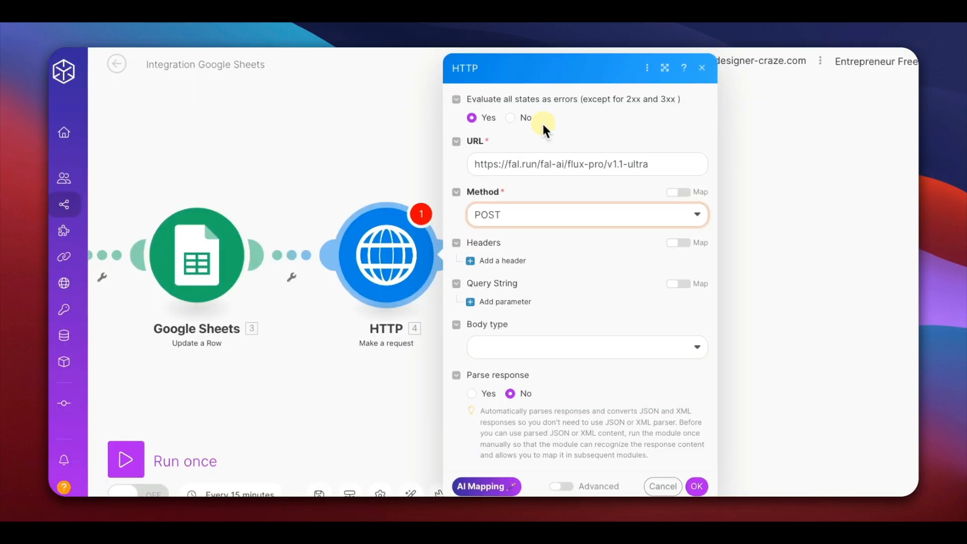
Add a first header to the HTTP request and name it Authorization, copying the name from the fal documentation's example
left_click(476, 260)
scroll(488, 256, "down", 1)
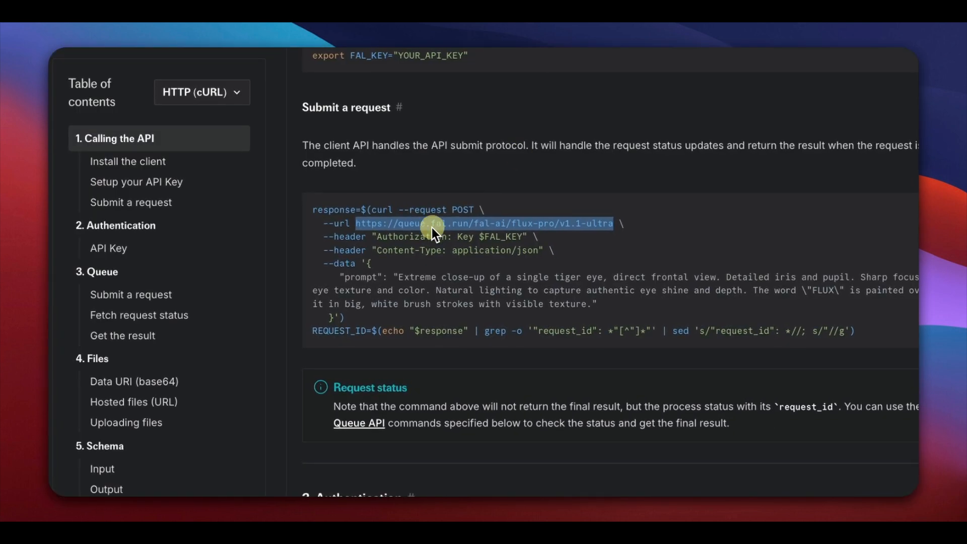
left_click_drag(452, 237, 390, 236)
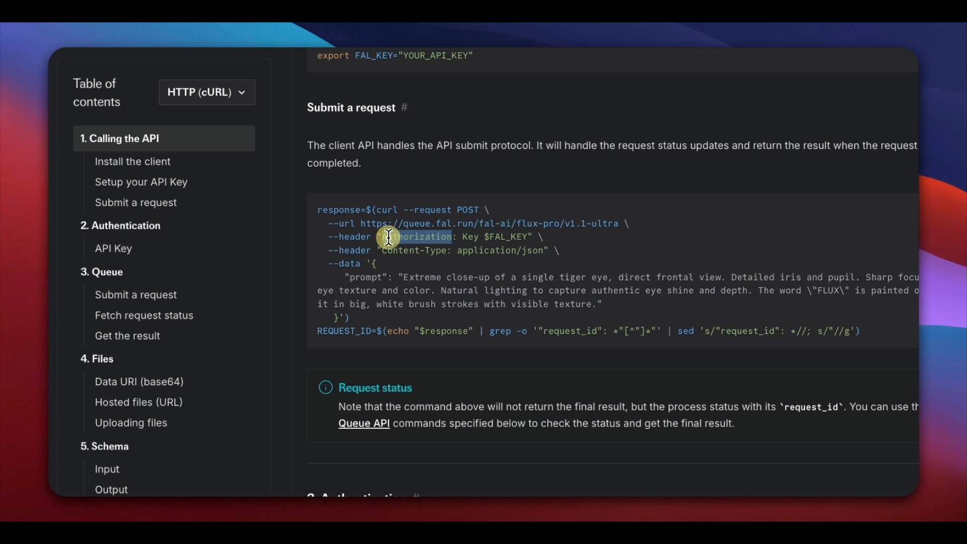
right_click(389, 237)
left_click(411, 261)
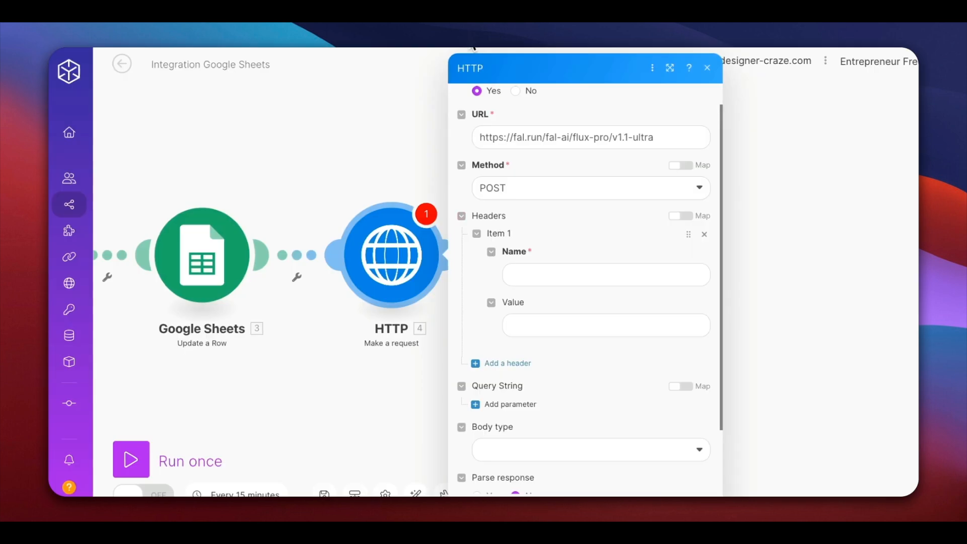
left_click(527, 276)
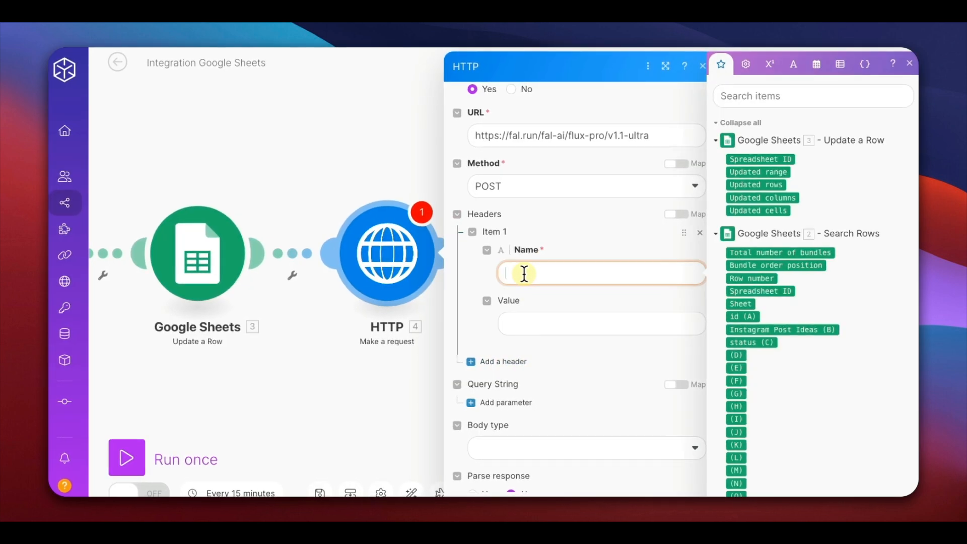
Set the Authorization header's value to the word Key followed by the fal API key copied from the Automated Post With Image scenario's HTTP module
left_click(517, 321)
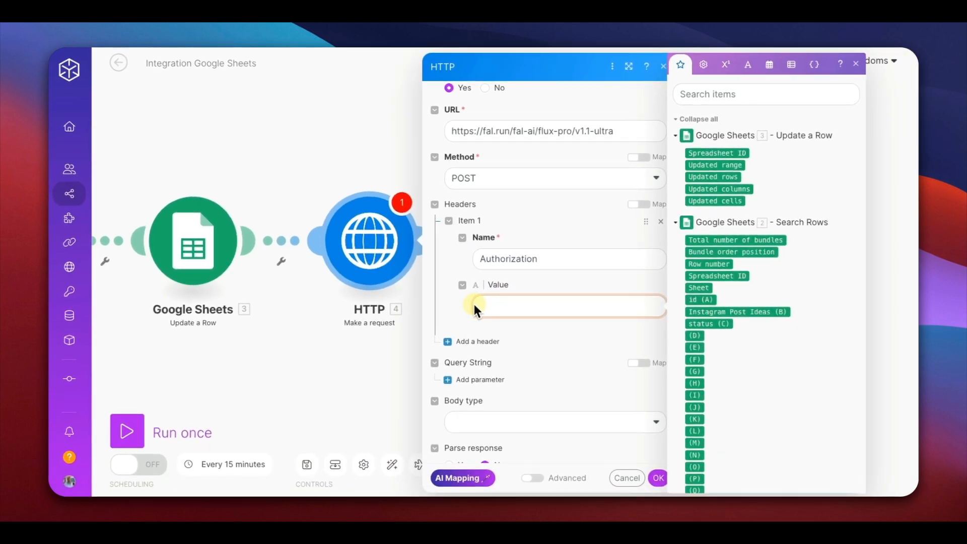
type("Key")
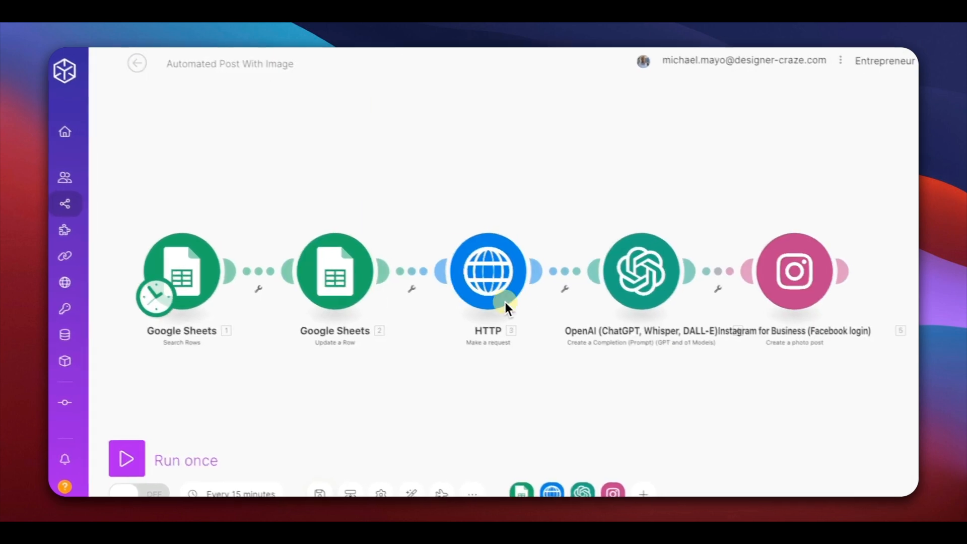
left_click(488, 294)
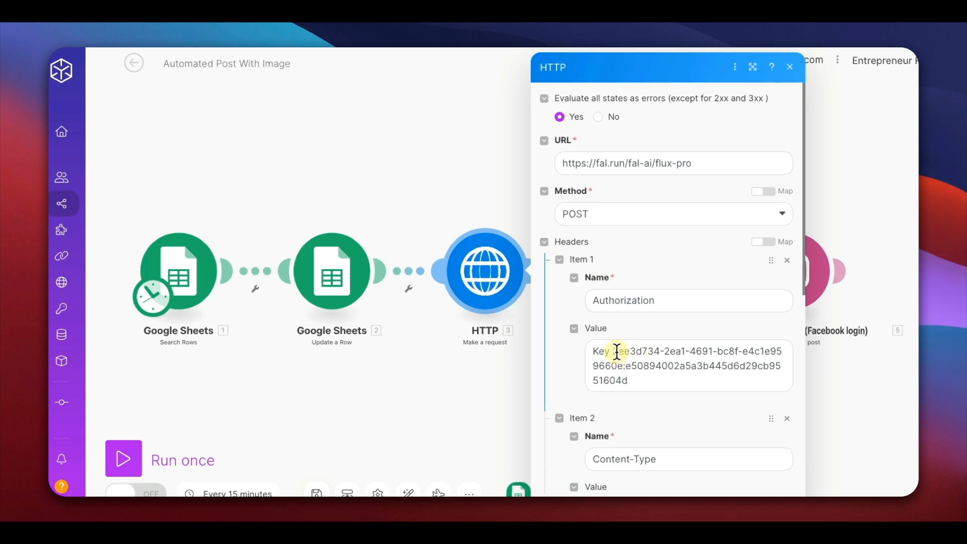
left_click_drag(613, 351, 628, 380)
right_click(621, 379)
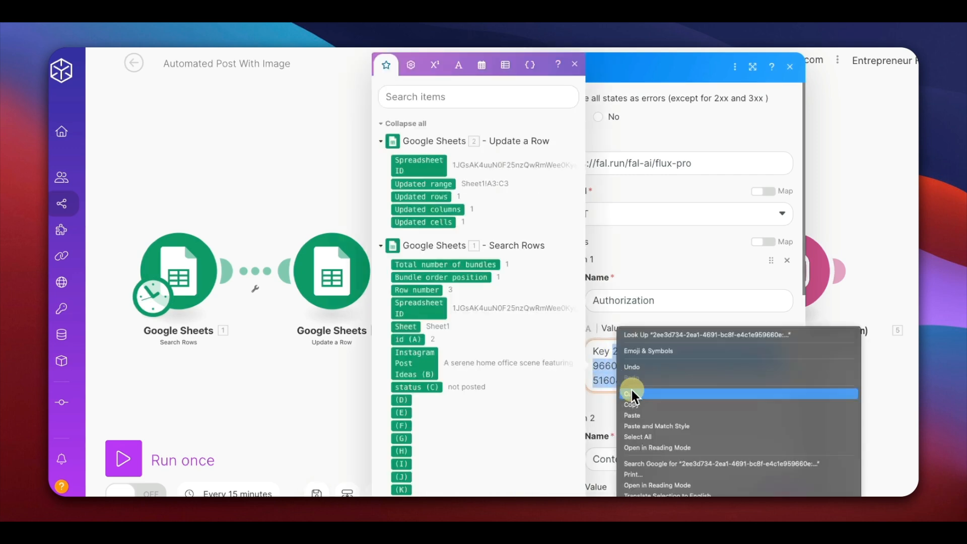
left_click(634, 400)
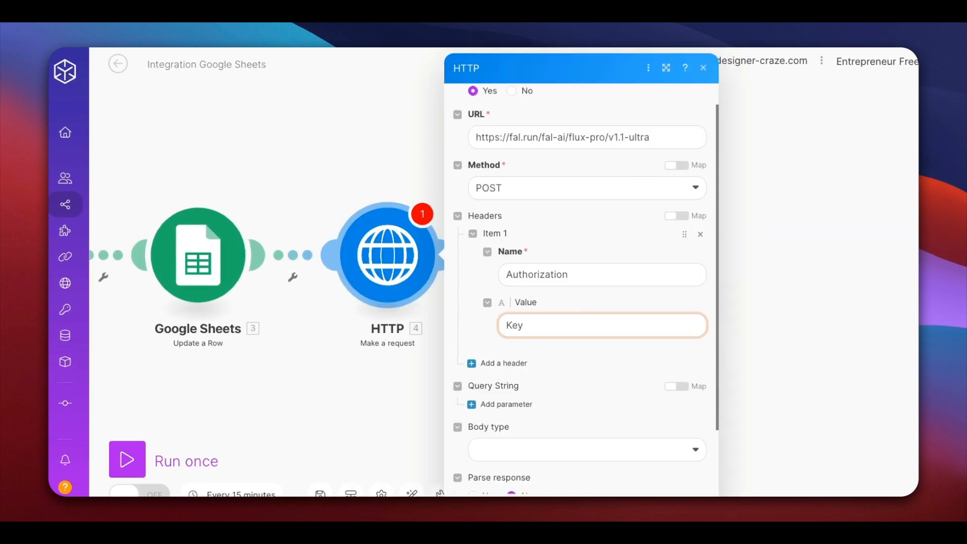
left_click(534, 323)
key("ctrl+v")
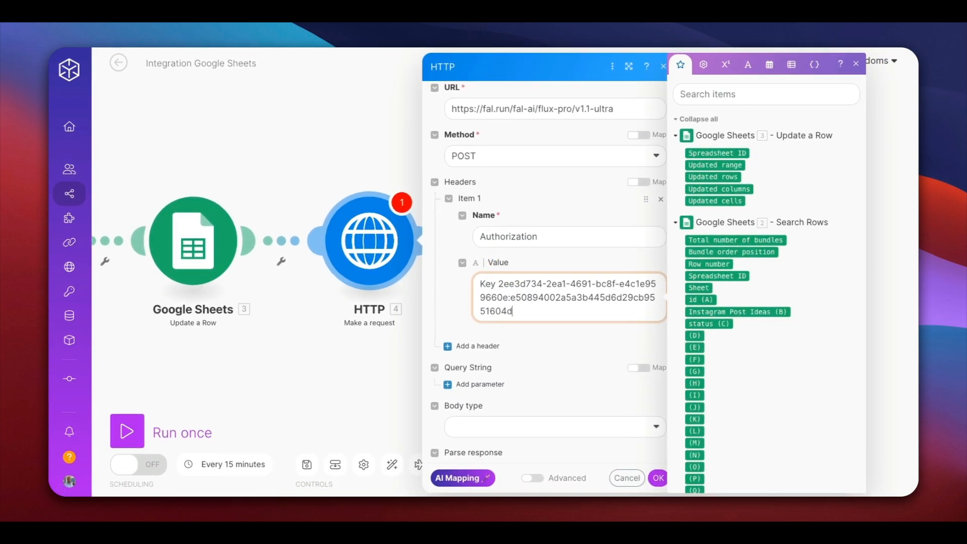
Add a second header to the HTTP request and name it Content-Type, copied from the fal documentation's example
left_click(448, 348)
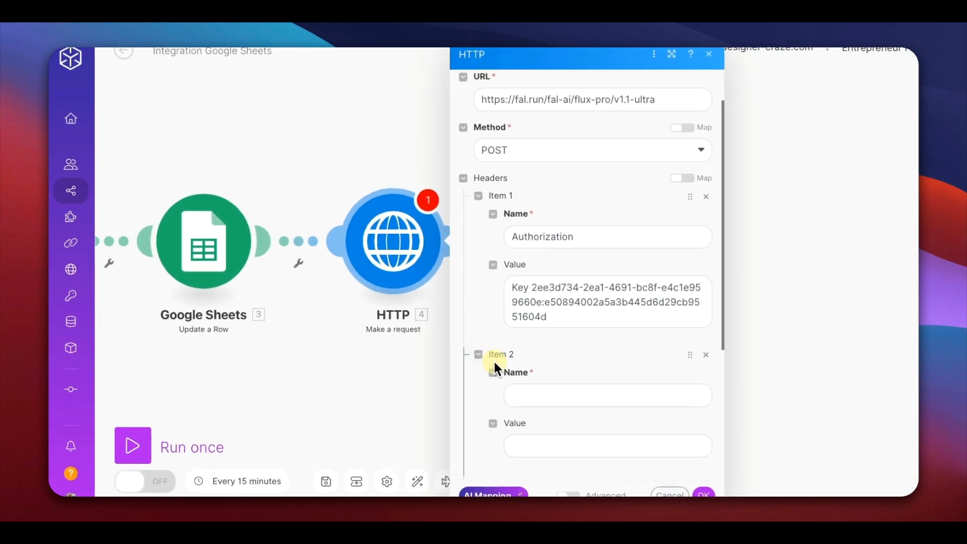
scroll(527, 353, "down", 2)
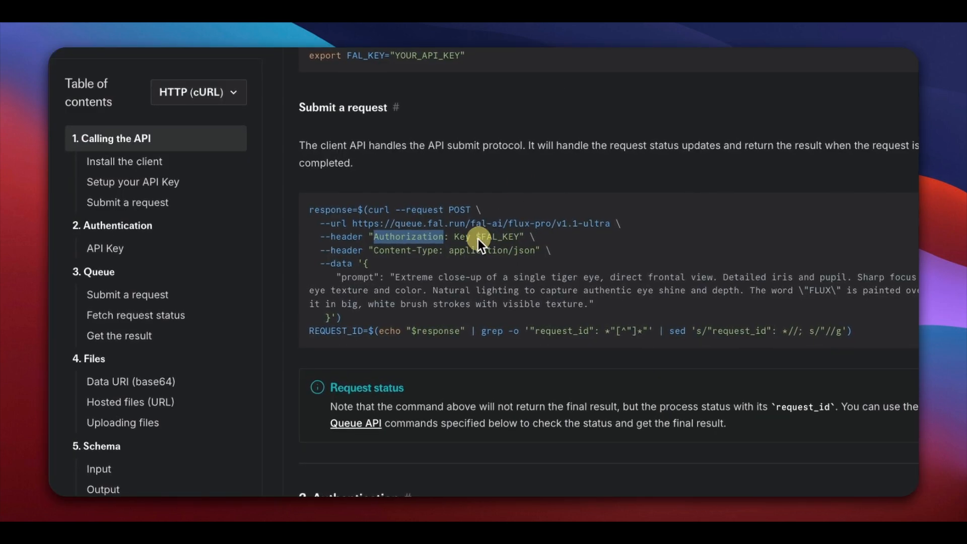
left_click(425, 258)
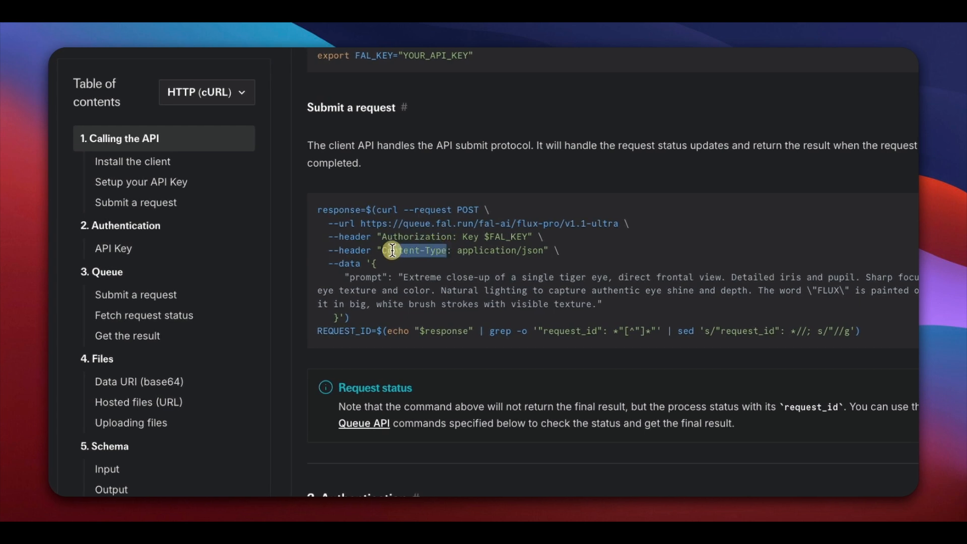
right_click(398, 252)
left_click(413, 273)
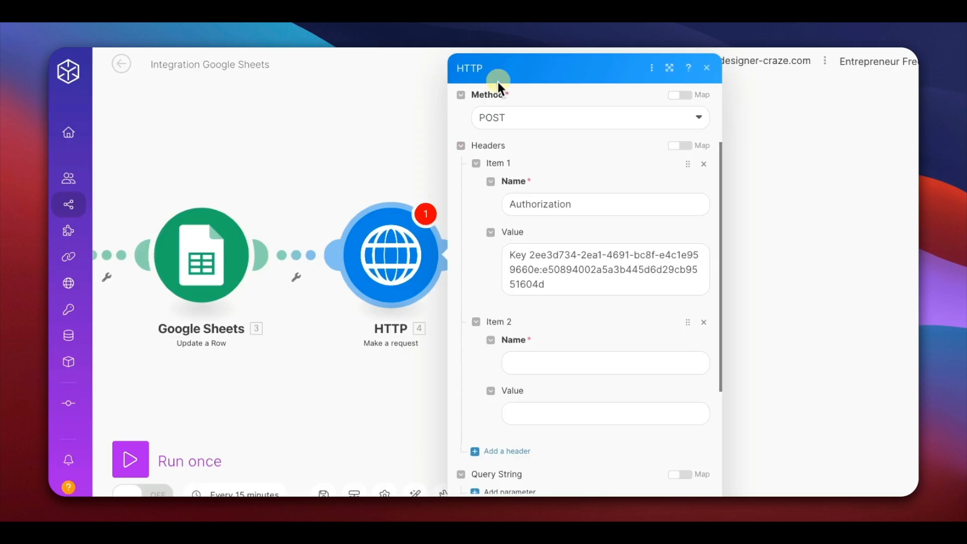
left_click(514, 361)
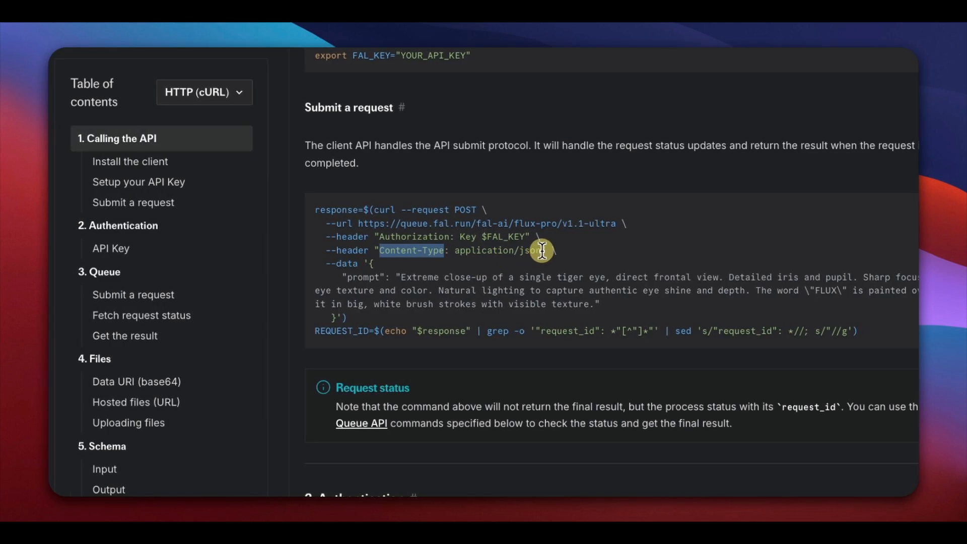
Set the Content-Type header's value to application/json, copied from the fal documentation's example
left_click_drag(542, 251, 514, 251)
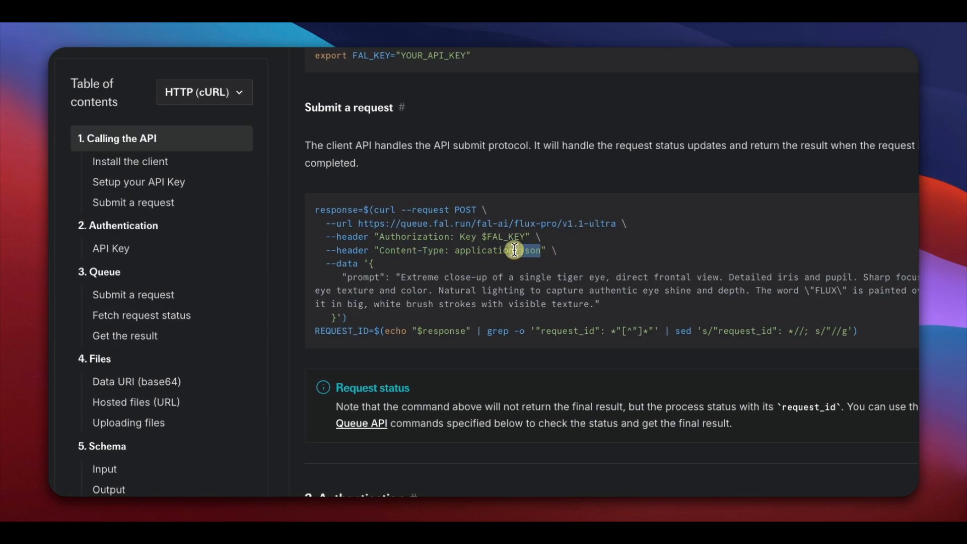
right_click(464, 252)
left_click(481, 273)
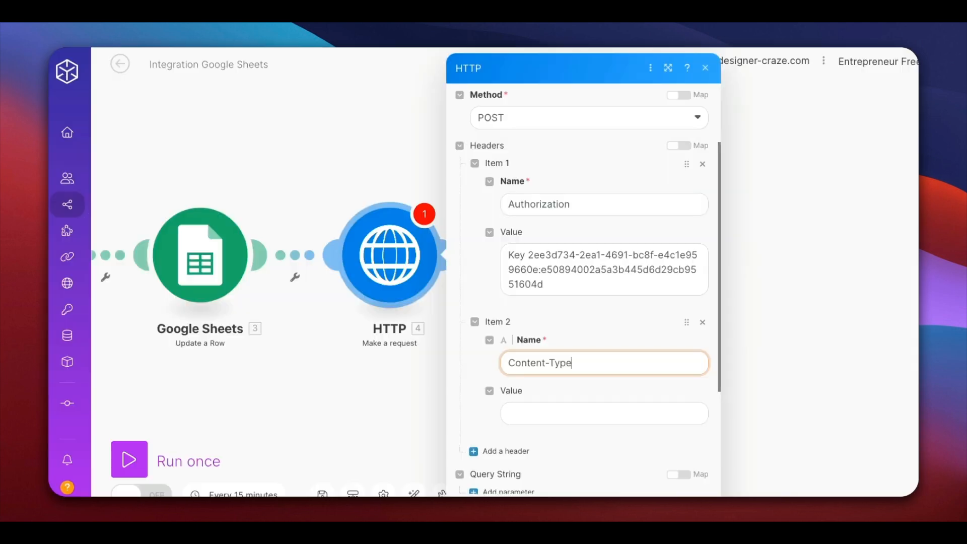
left_click(516, 414)
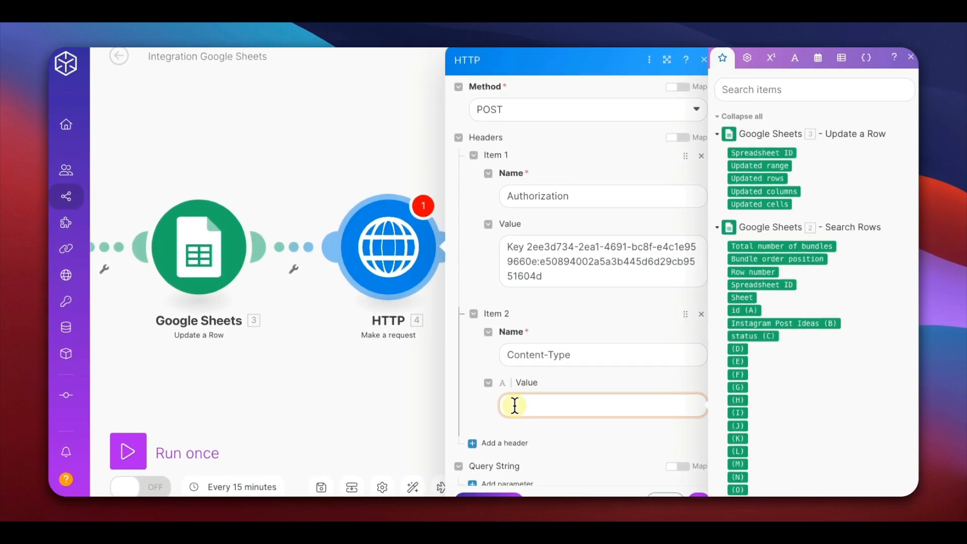
key("super+v")
Set the HTTP request's body type to Raw and its content type to JSON (application/json)
scroll(529, 212, "down", 3)
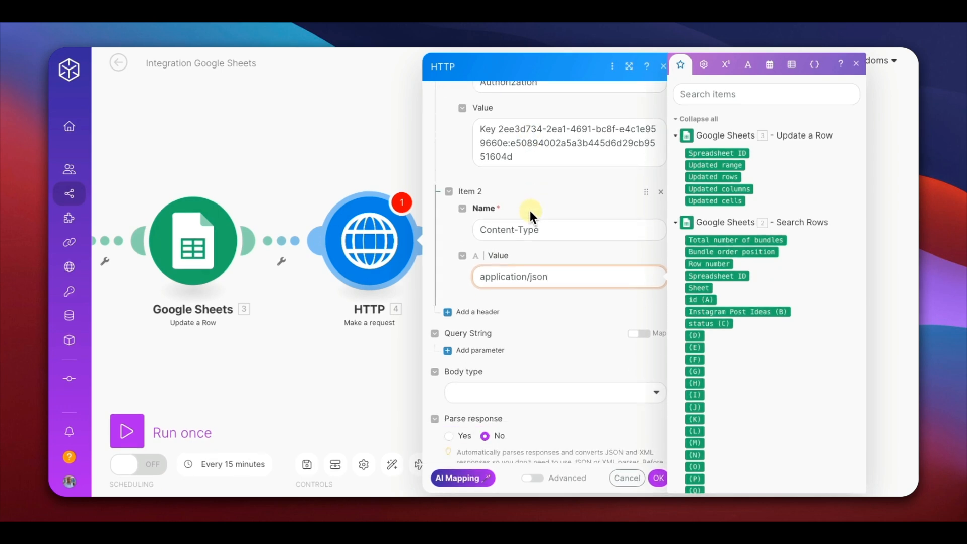
scroll(529, 208, "down", 2)
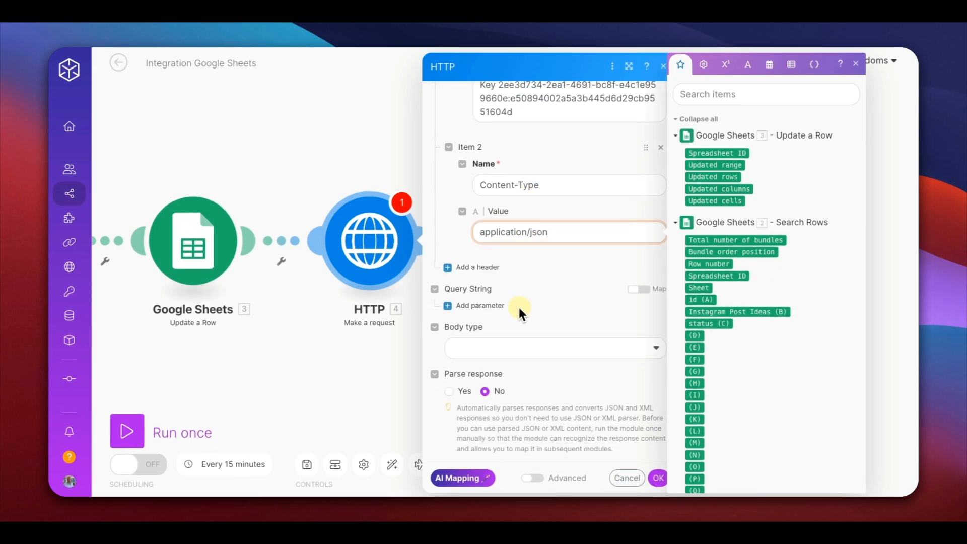
left_click(486, 346)
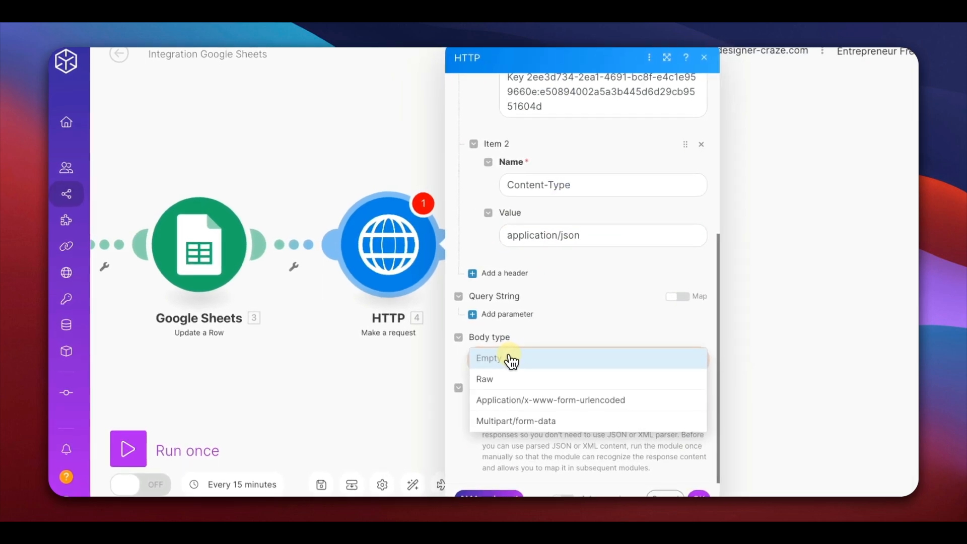
left_click(499, 381)
scroll(549, 340, "down", 2)
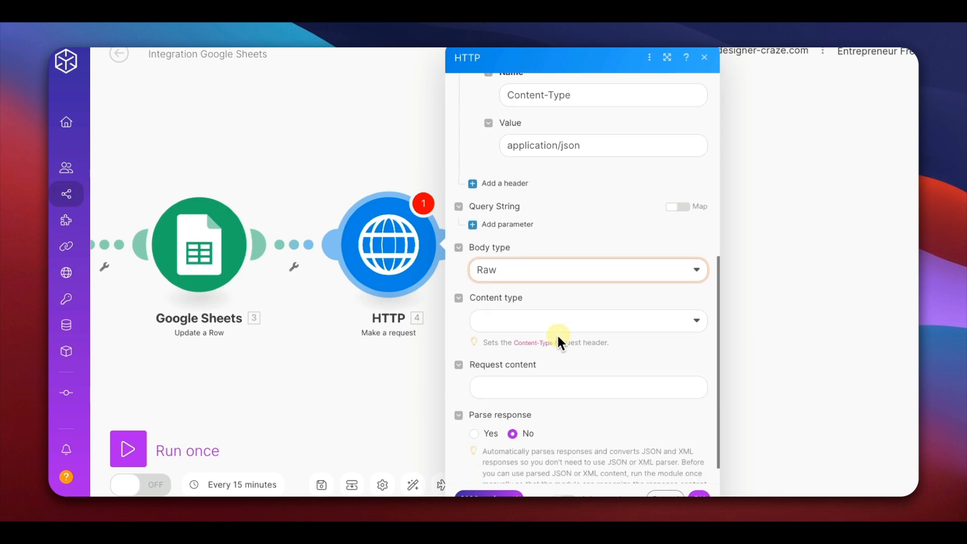
left_click(504, 325)
left_click(502, 387)
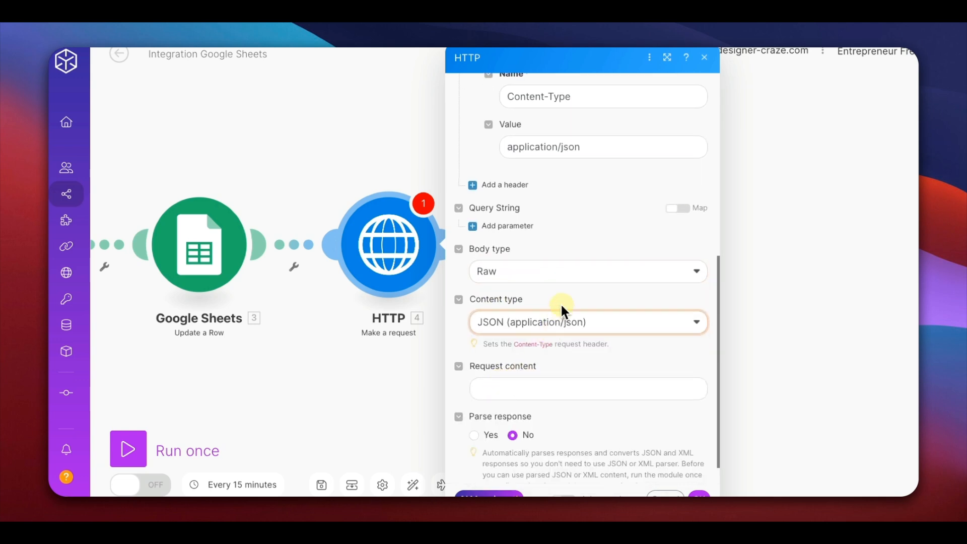
scroll(560, 303, "down", 1)
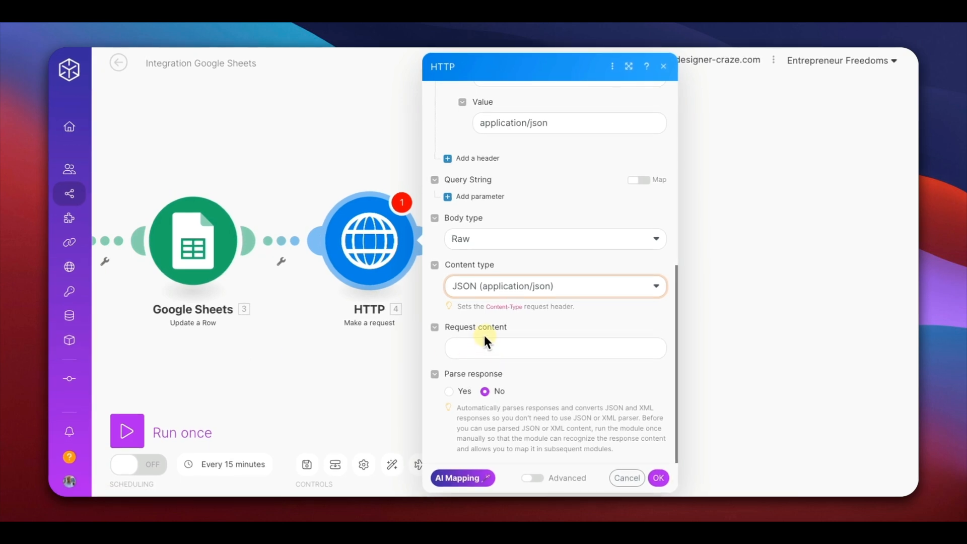
Copy the prompt key from the fal documentation's example data into the HTTP module's request content
left_click(486, 348)
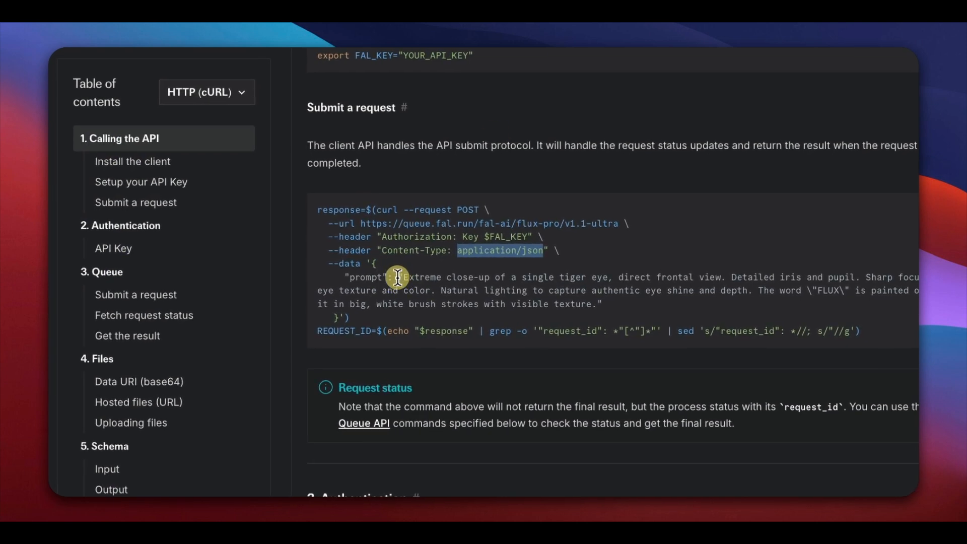
left_click_drag(398, 277, 388, 276)
right_click(361, 277)
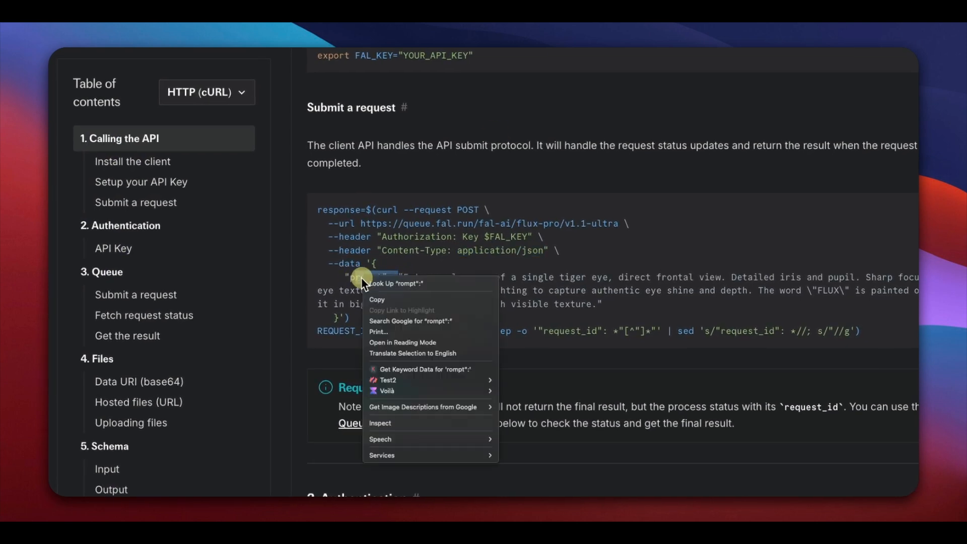
left_click(377, 298)
scroll(527, 131, "right", 1)
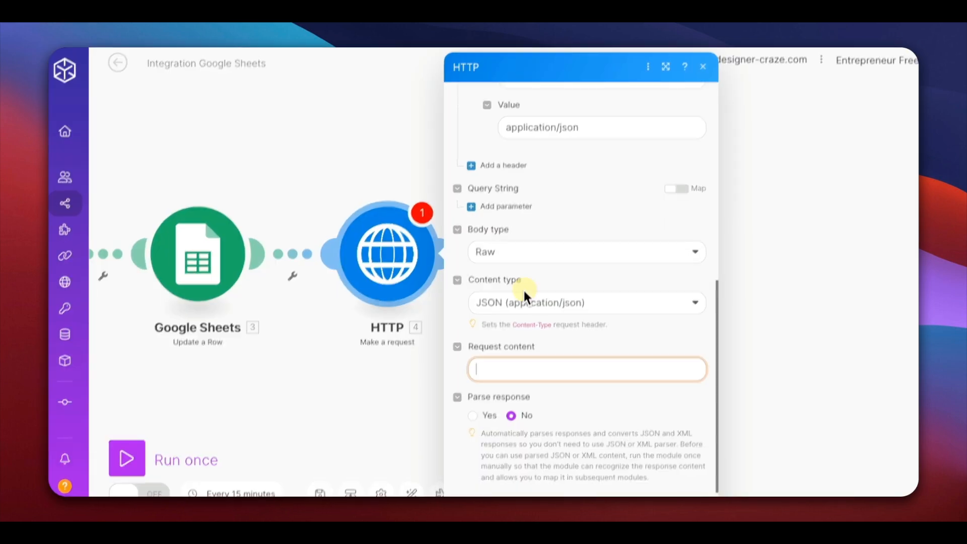
left_click(486, 365)
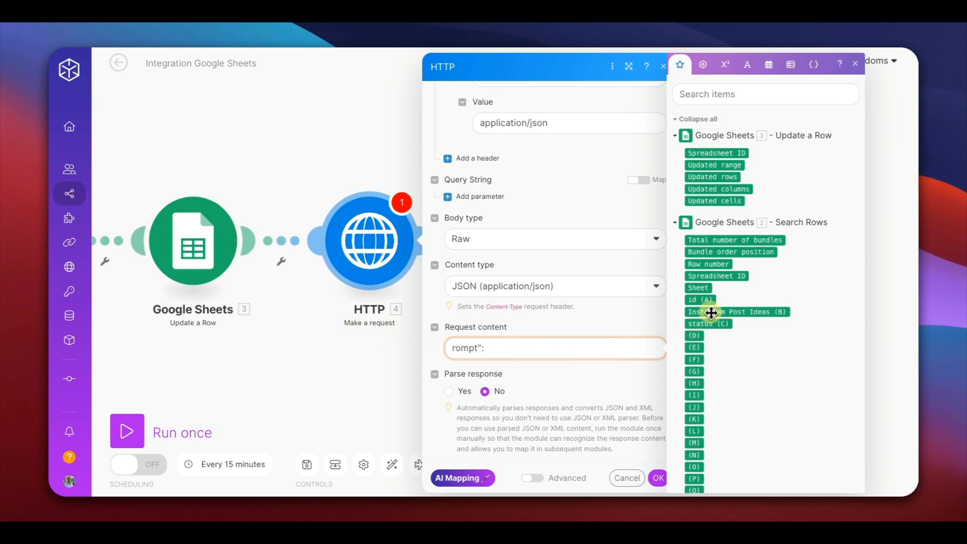
Complete the request content as {prompt":"..."}, mapping Instagram Post Ideas (B) from the Search Rows module between the quotation marks
mouse_move(711, 313)
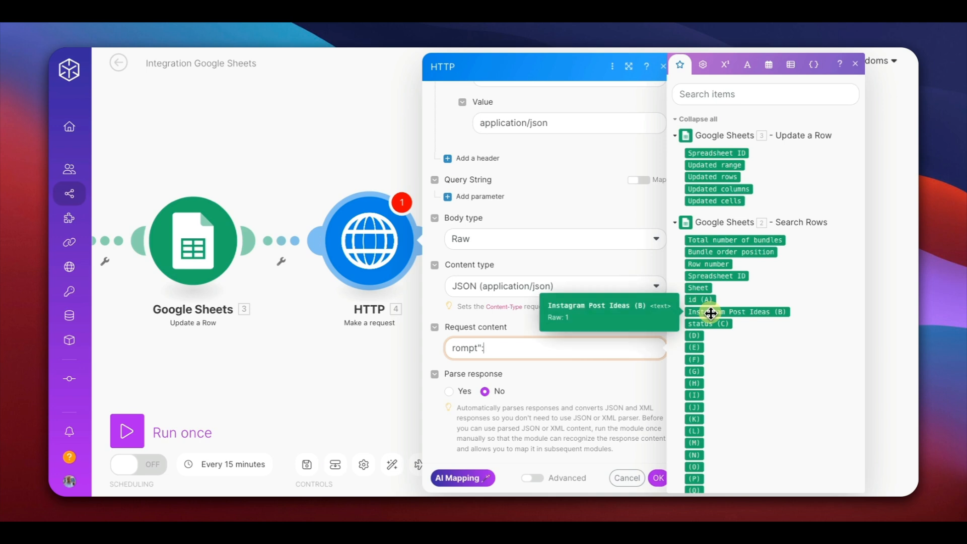
left_click(711, 313)
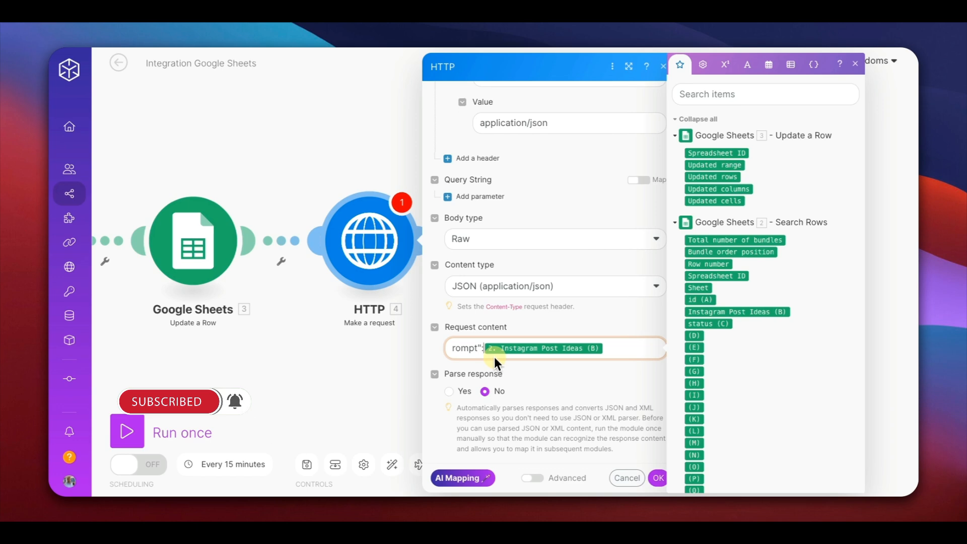
type("\":")
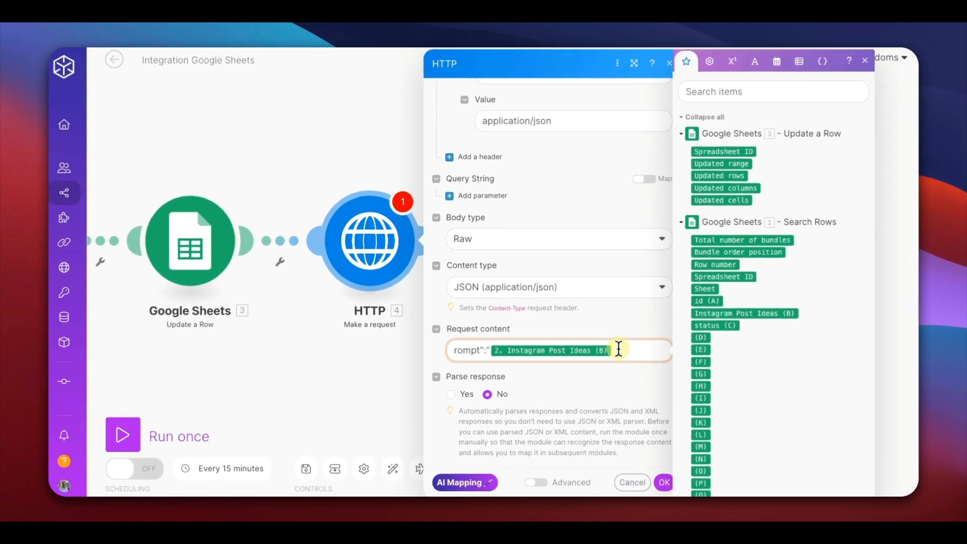
type("\"")
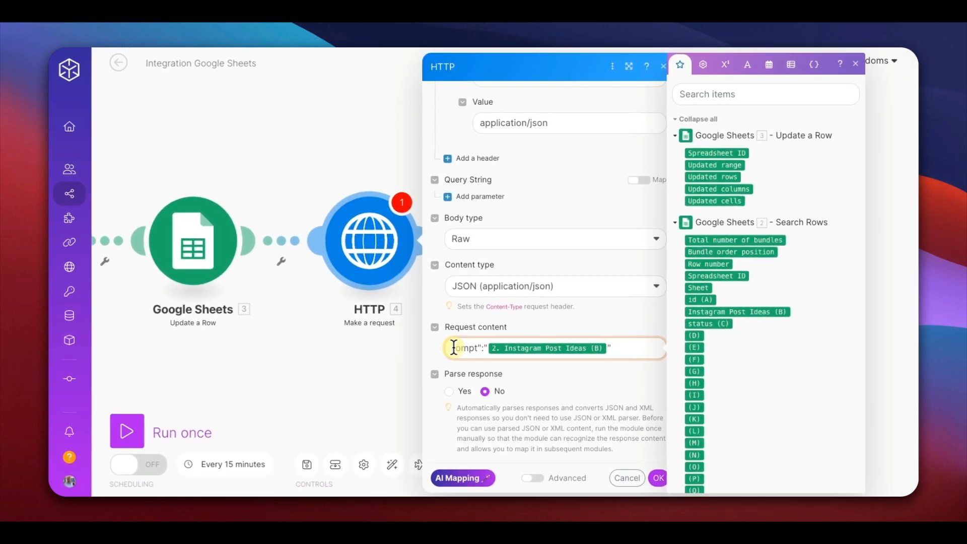
type("pr")
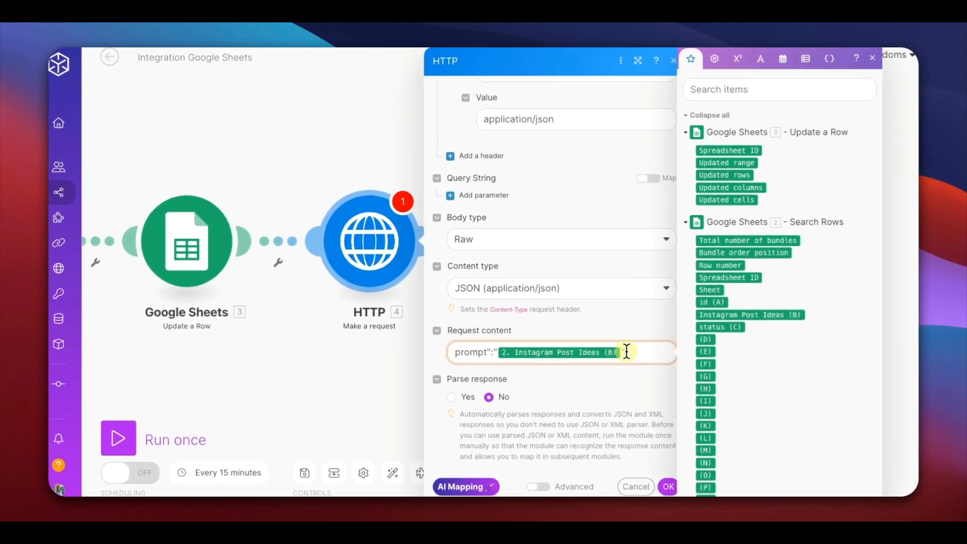
left_click(624, 347)
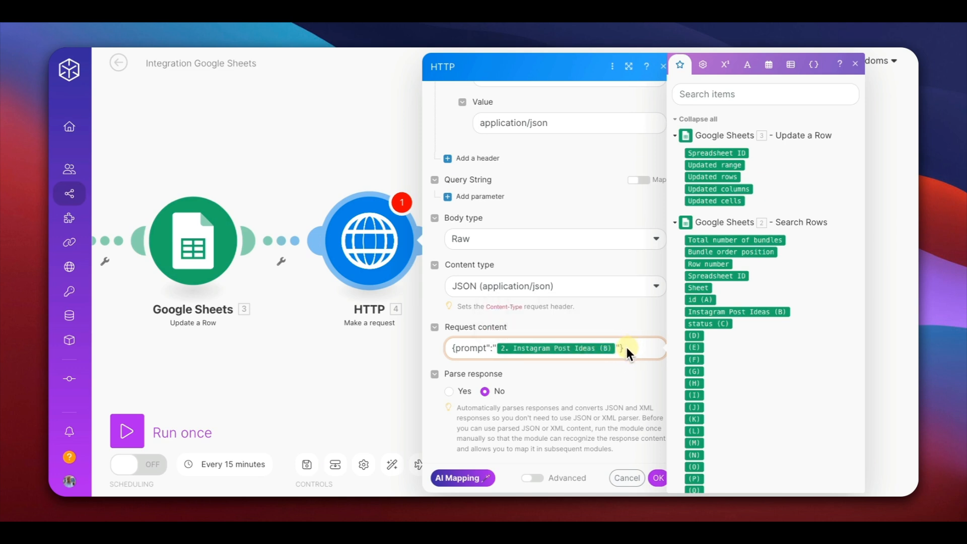
Set the HTTP request's Parse response option to Yes and save the module's settings
left_click(450, 391)
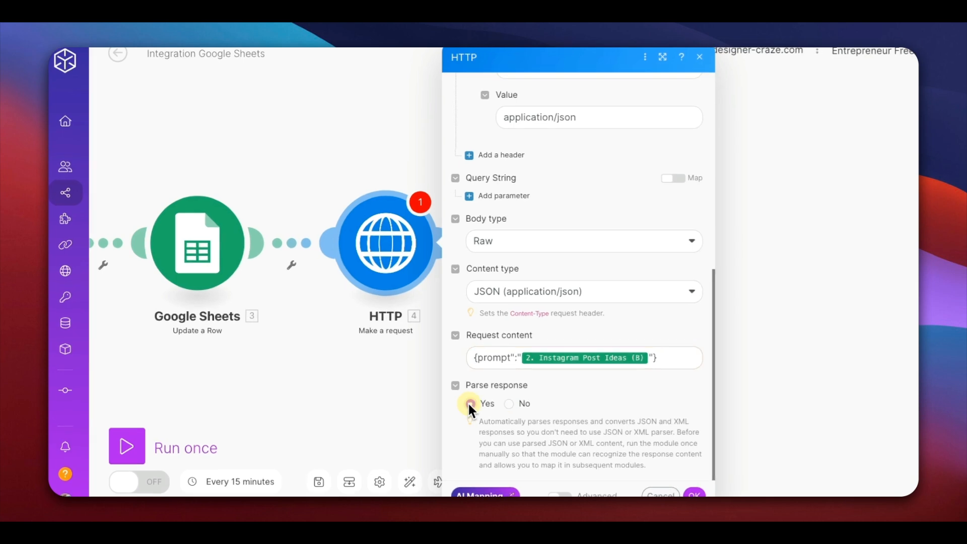
scroll(570, 285, "up", 5)
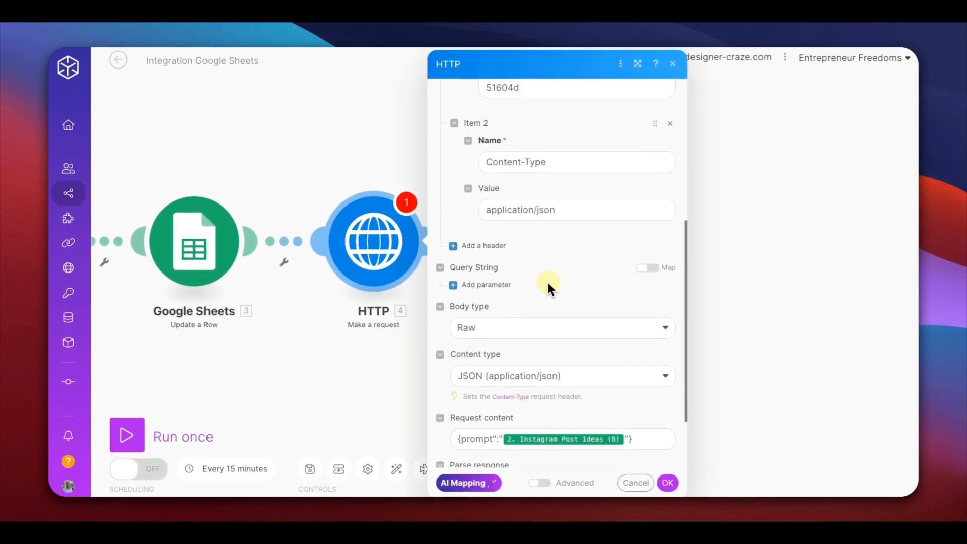
scroll(541, 291, "up", 5)
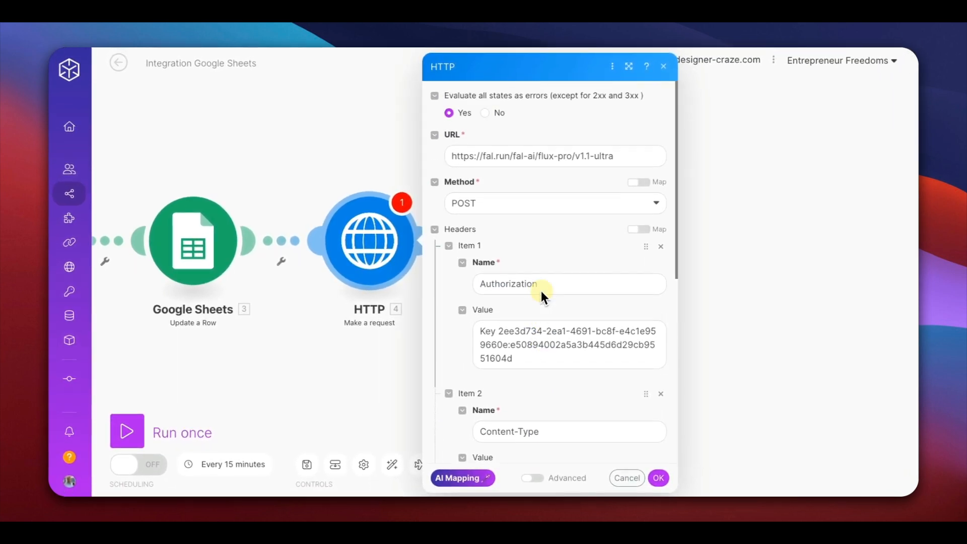
scroll(541, 292, "down", 5)
scroll(541, 292, "up", 5)
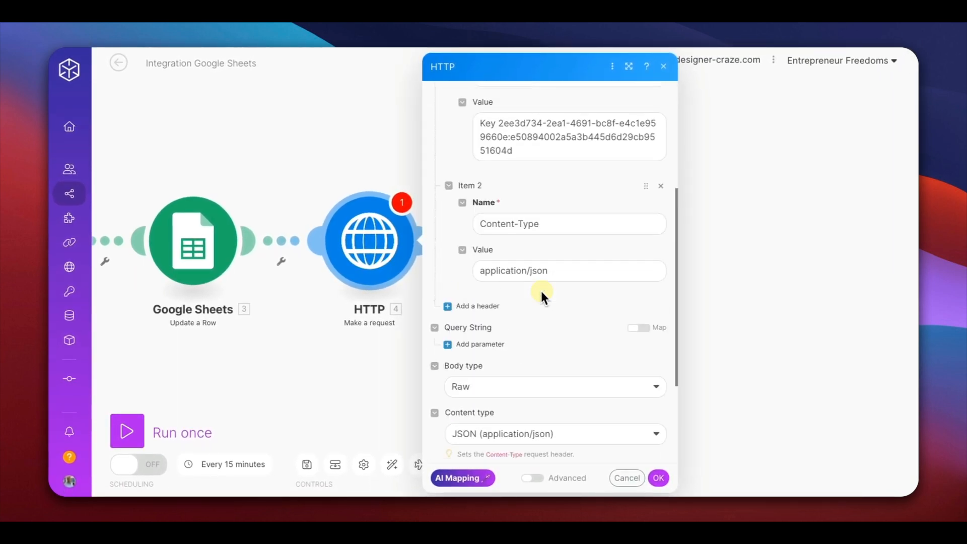
scroll(540, 288, "down", 5)
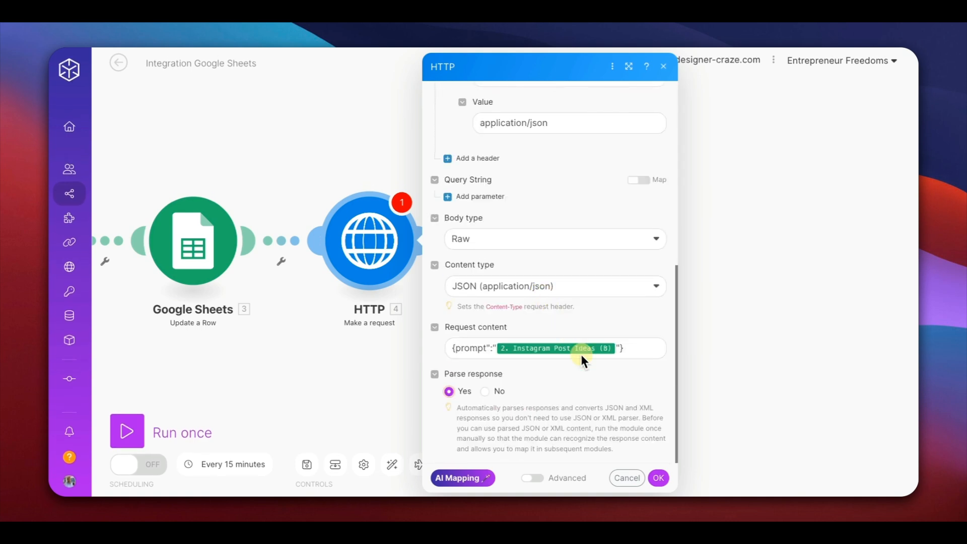
left_click(659, 476)
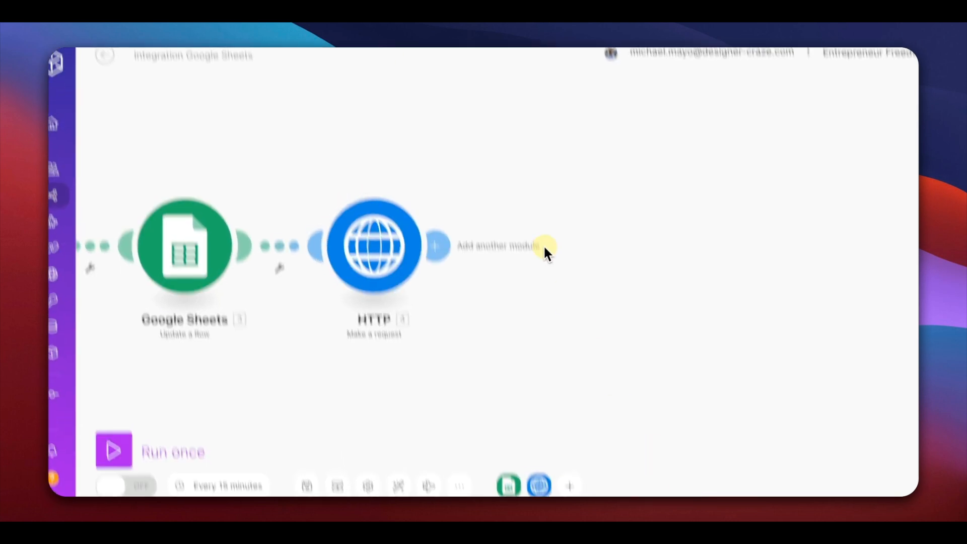
Add OpenAI's Create a Completion (Prompt) module after the HTTP module and set its model to gpt-4o
left_click(449, 258)
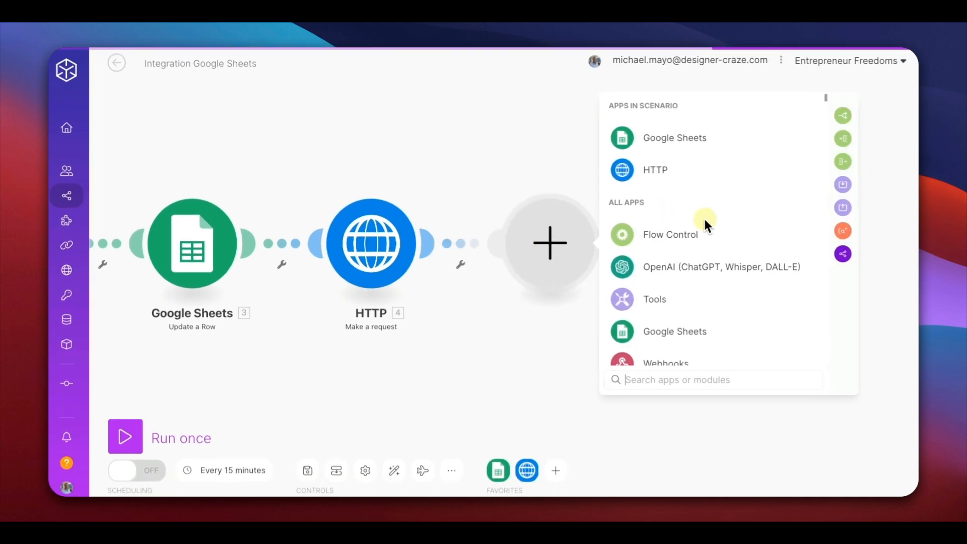
scroll(698, 214, "down", 3)
scroll(698, 216, "up", 1)
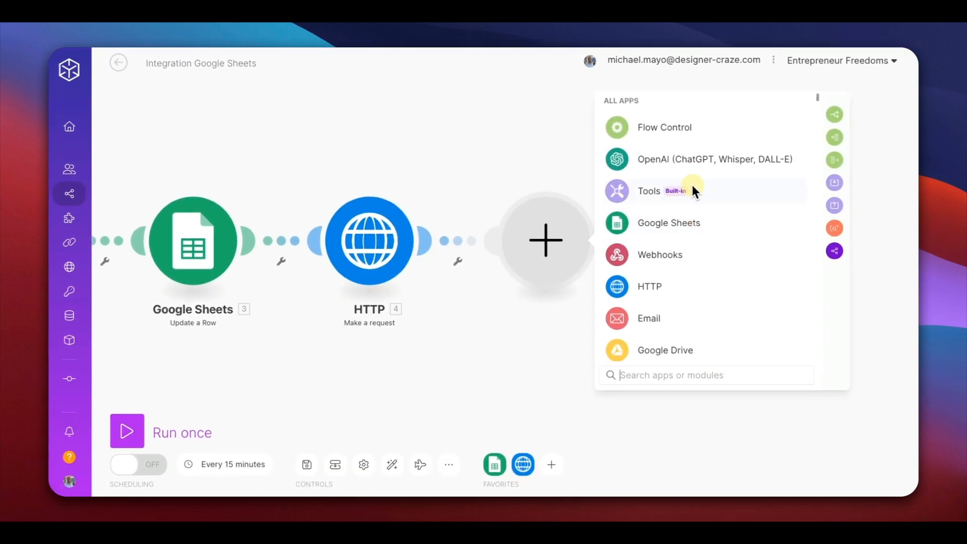
left_click(695, 160)
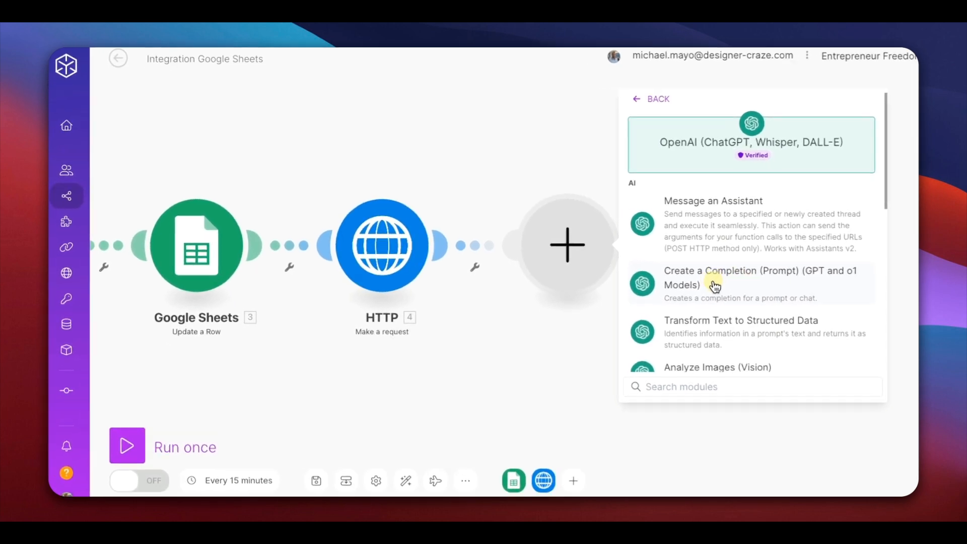
left_click(715, 285)
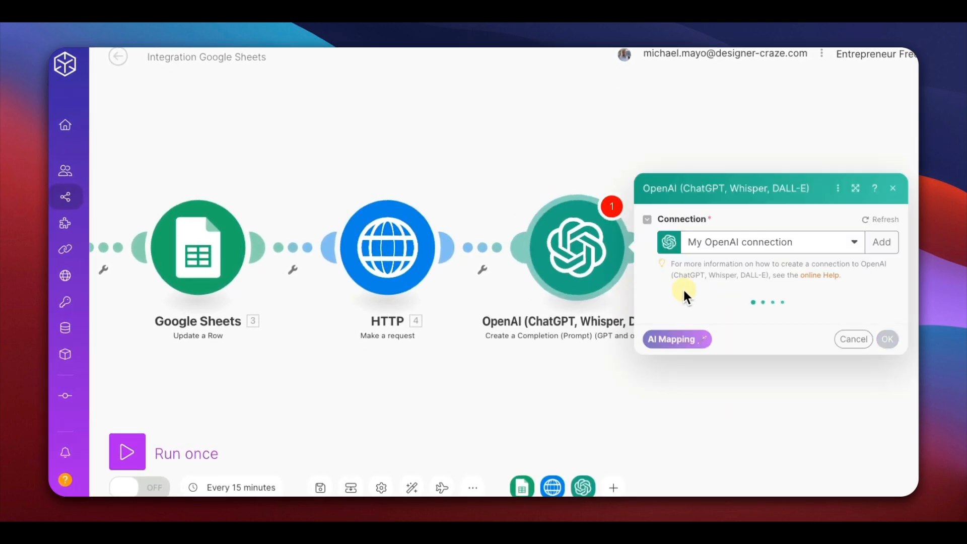
left_click_drag(533, 371, 315, 378)
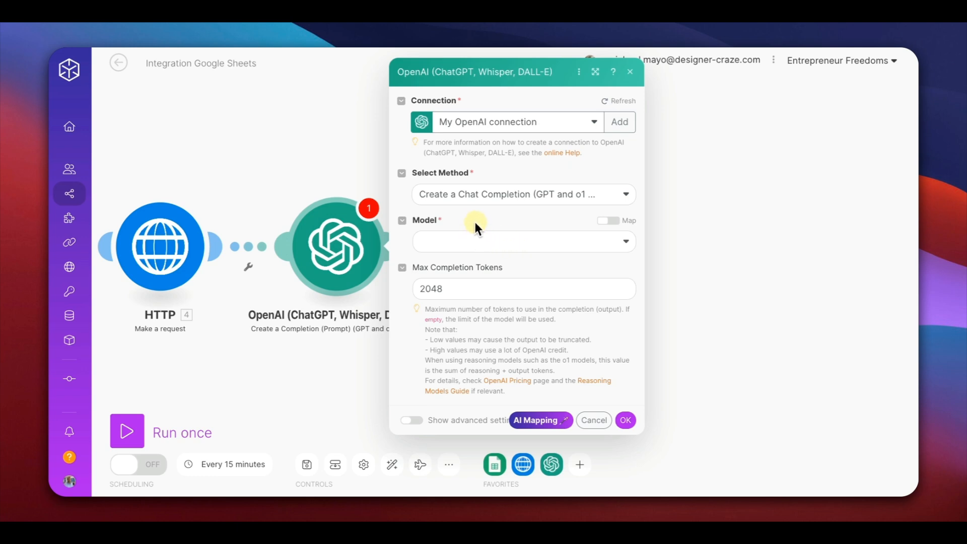
left_click(450, 241)
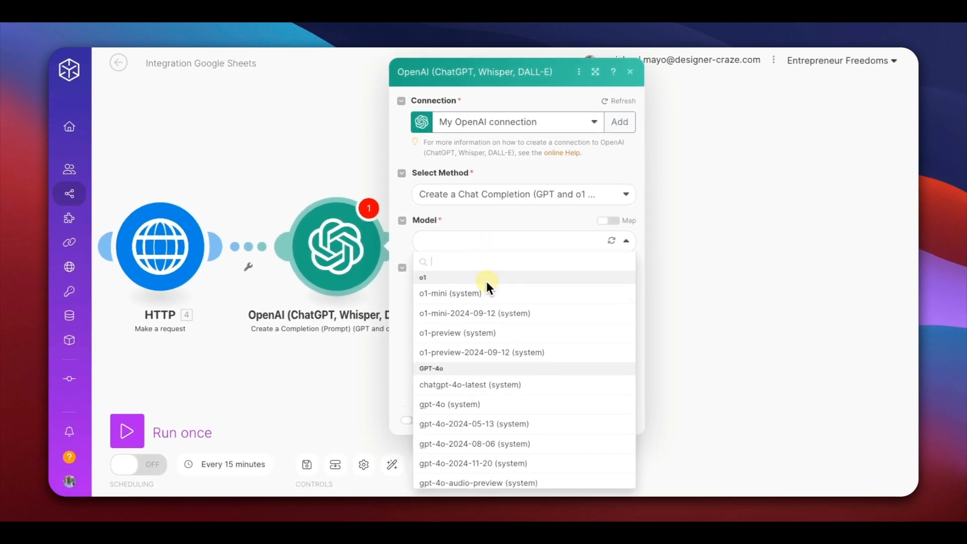
left_click(446, 404)
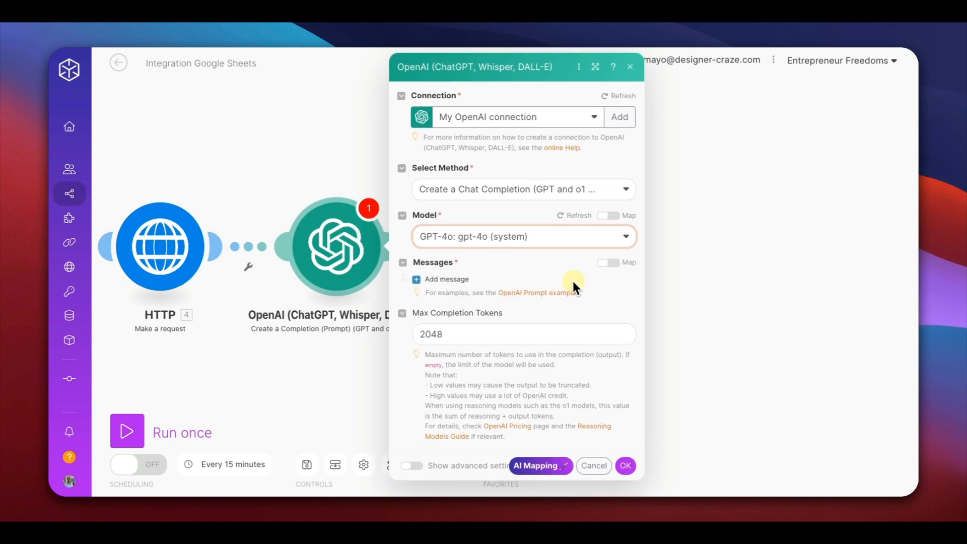
Add a User message asking a digital marketing specialist to craft an engaging Instagram post with an inspirational message, varied emojis and relevant hashtags
left_click(444, 279)
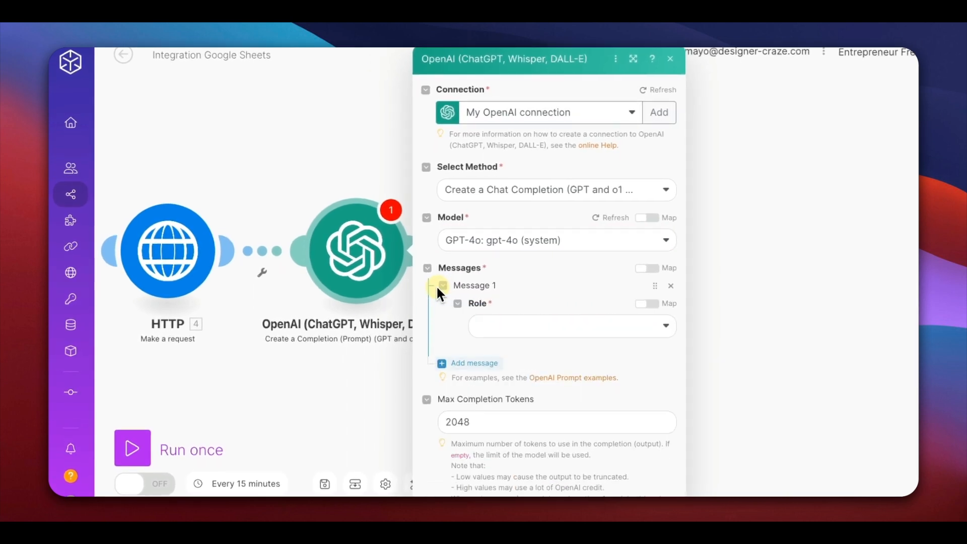
left_click(492, 326)
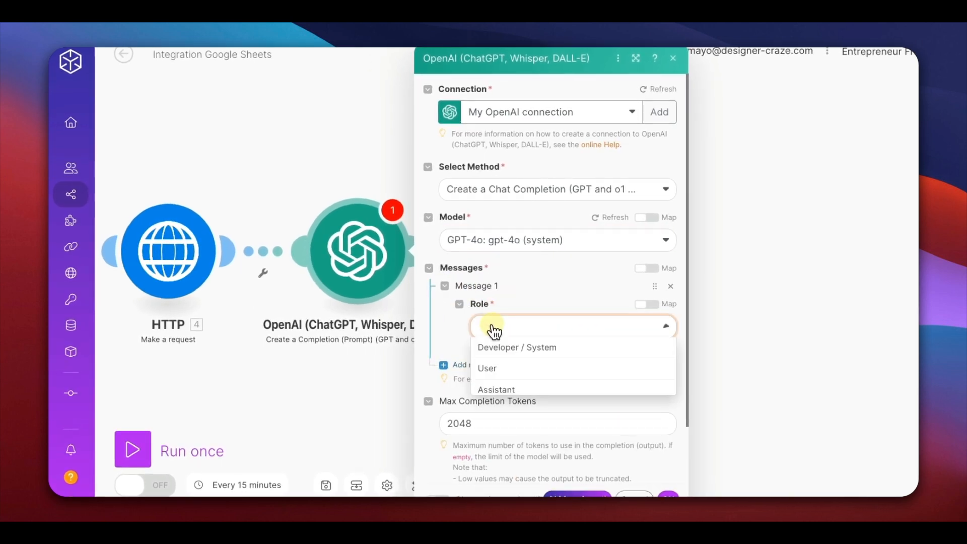
left_click(494, 362)
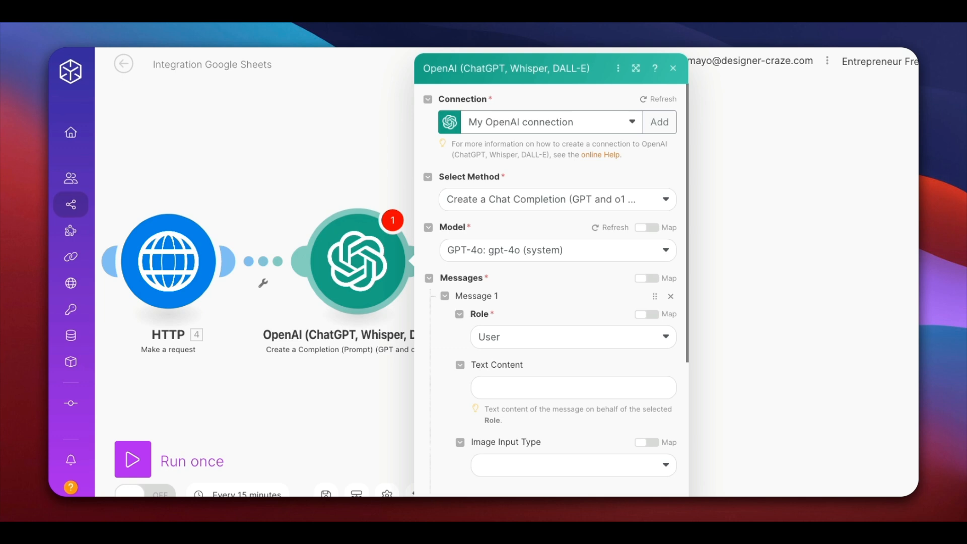
left_click(489, 389)
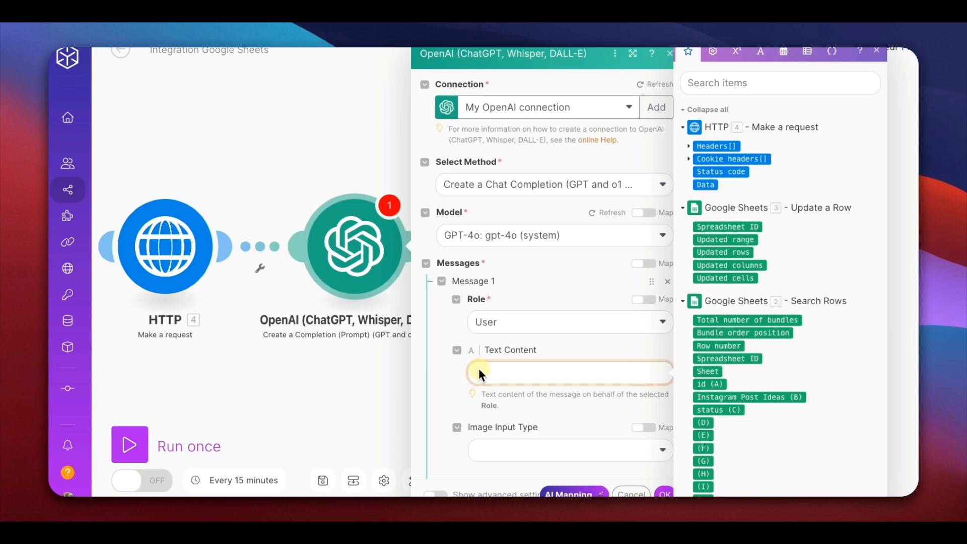
type("A a digital marketing specialist, craft an engaging Instagram post centered around a specific idea. Ensure the content is visually appealing and incorporates an inspirational message. Use a variety of emojis to enhance engagement and convey emotions. Additionally, recommend a selection of relevant hashtags to maximize reach, such as [hashtag1, hashtag2, hashtag3].")
Set the maximum completion tokens to 500 and collapse the message's Image Input Type setting
scroll(488, 365, "down", 5)
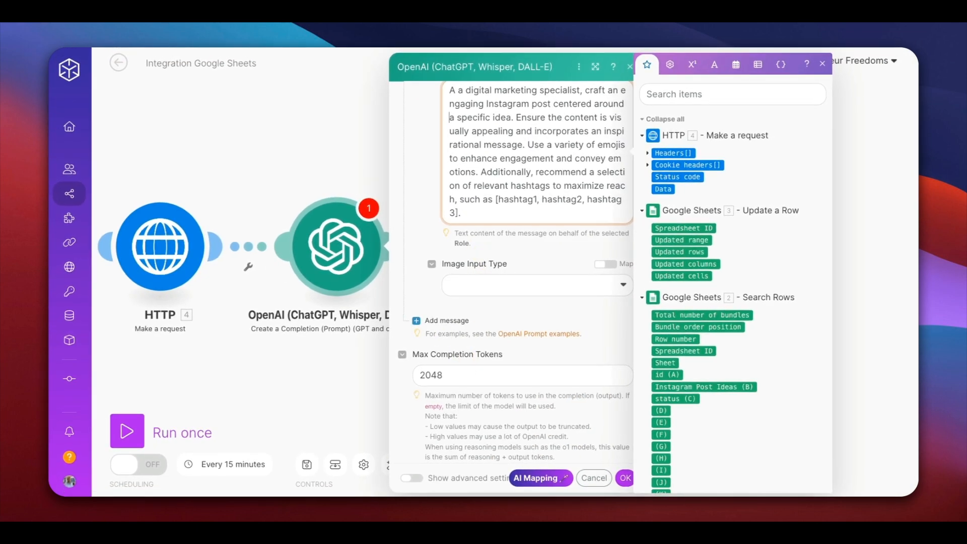
left_click(447, 372)
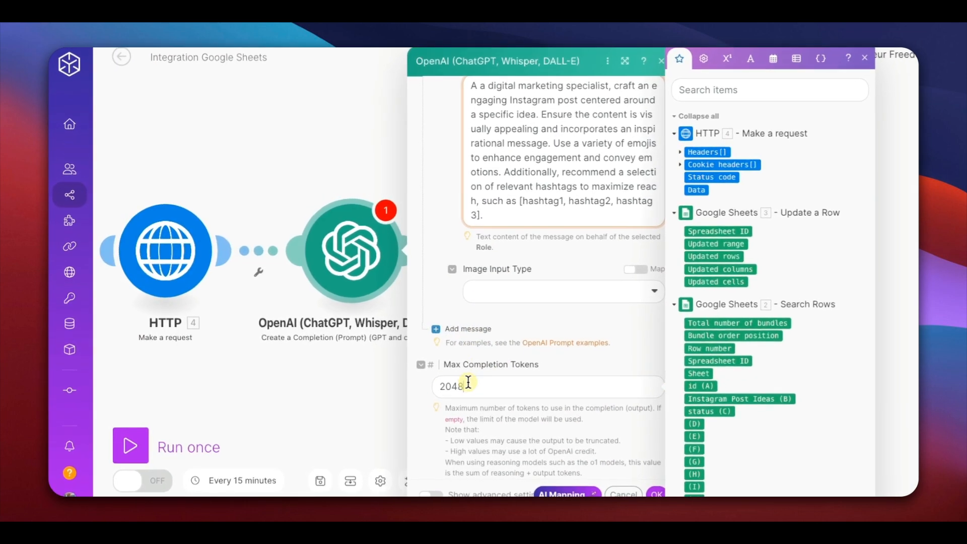
left_click_drag(468, 382, 414, 388)
type("500")
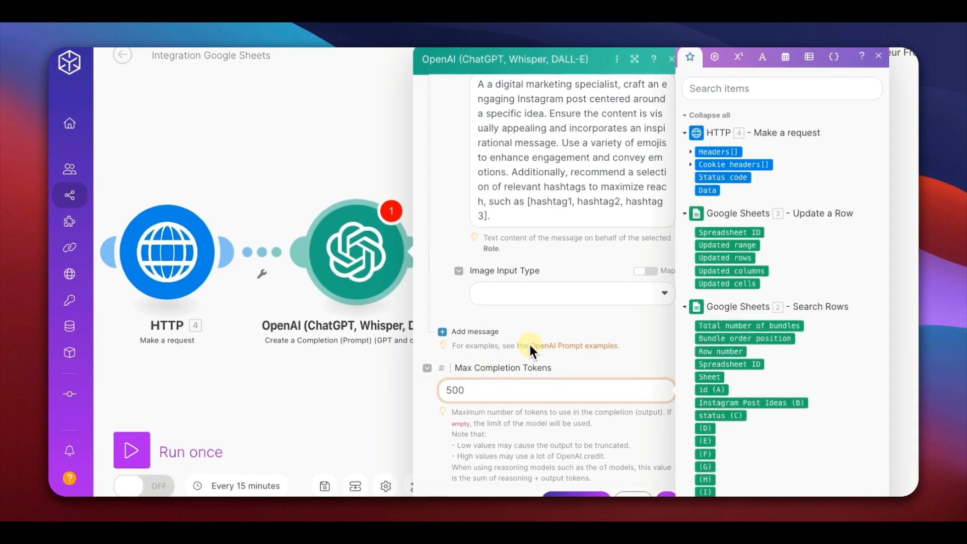
left_click(460, 272)
Check the OpenAI module's model, message and token settings, and save the module
scroll(549, 295, "up", 10)
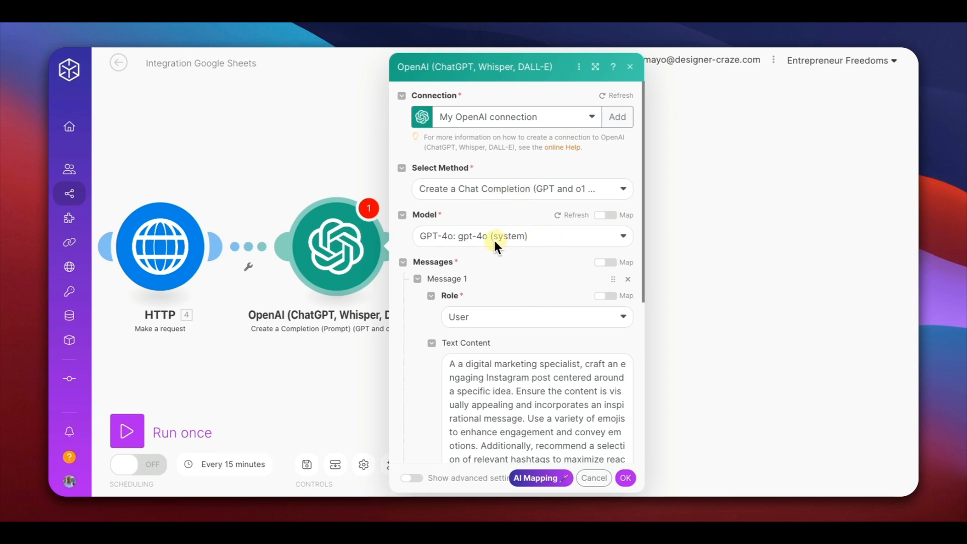
scroll(507, 261, "down", 1)
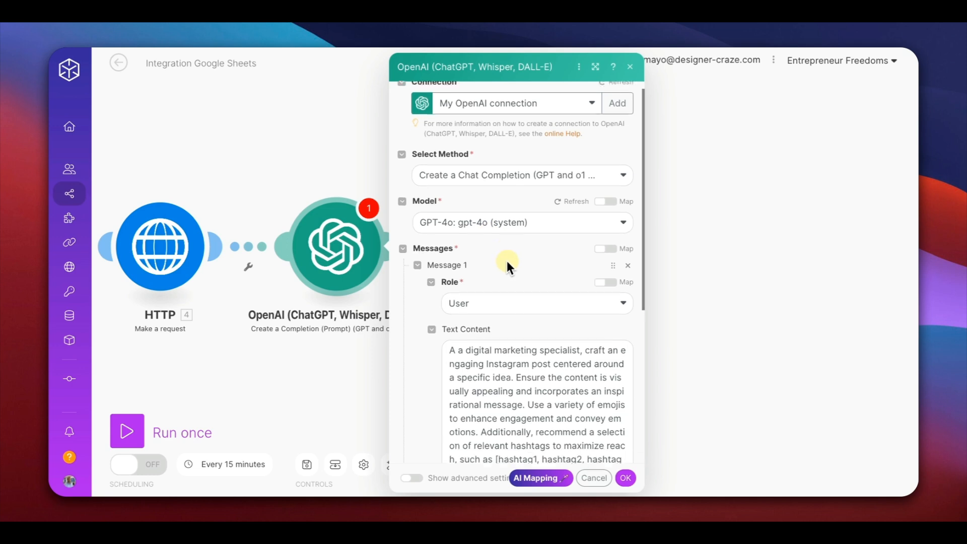
scroll(511, 235, "down", 2)
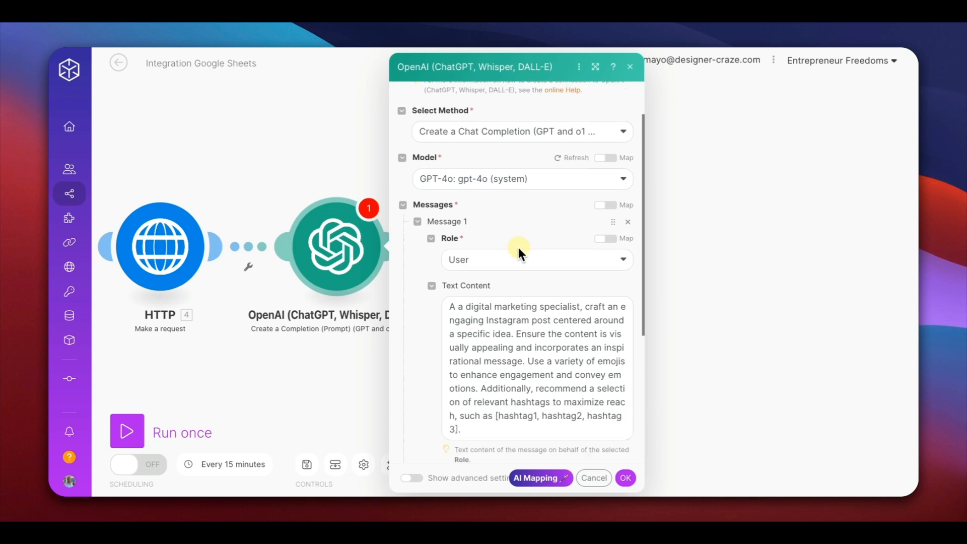
scroll(521, 264, "down", 5)
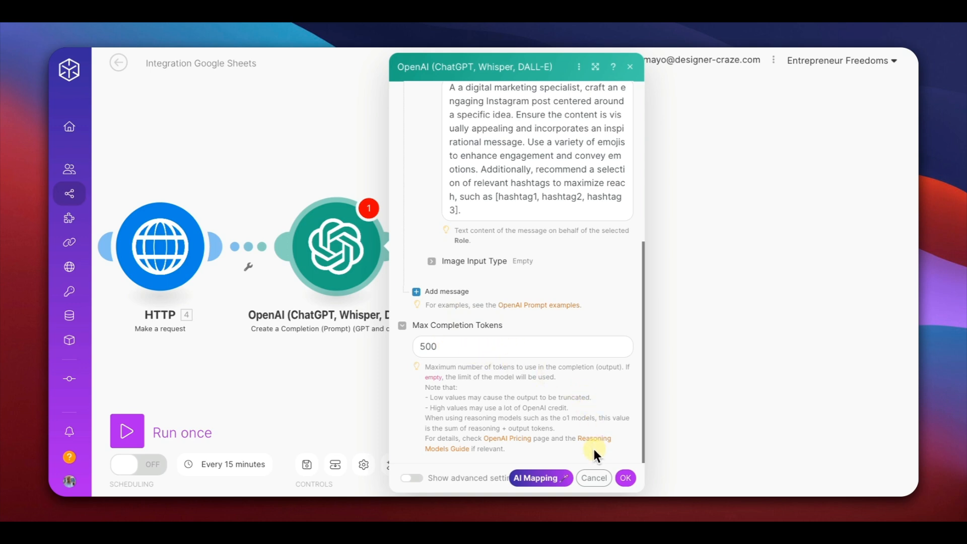
left_click(626, 479)
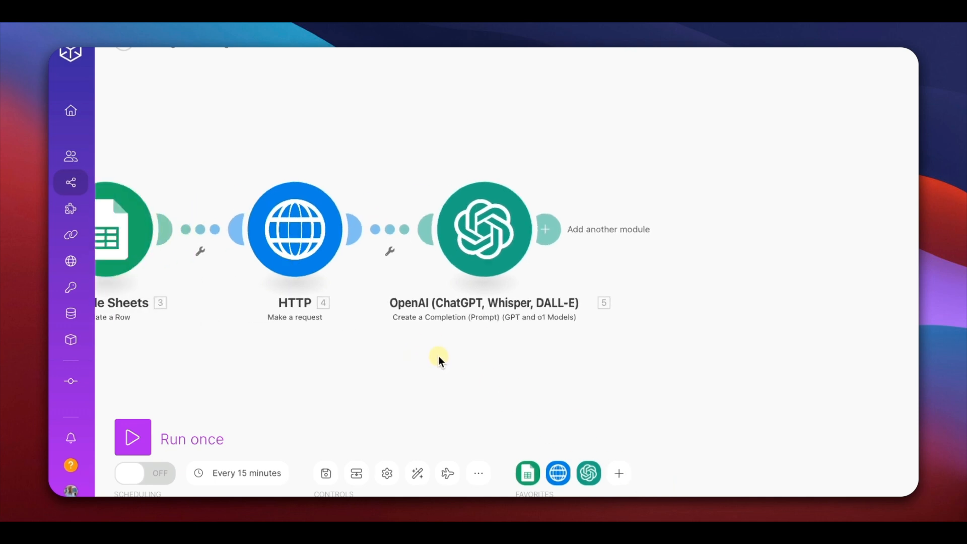
Save the scenario, check the post statuses in the Automated Post With Image sheet, and run the scenario once
left_click_drag(402, 355, 653, 330)
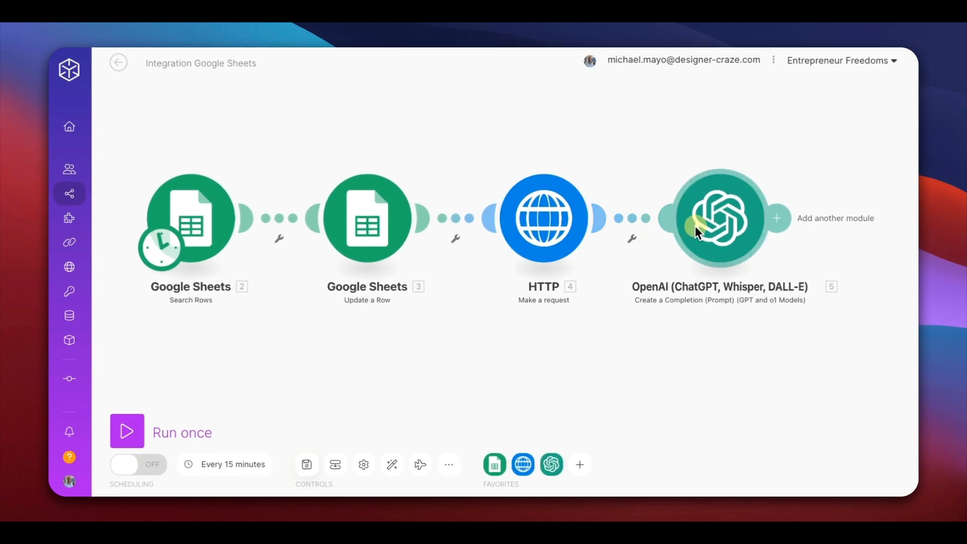
left_click(322, 478)
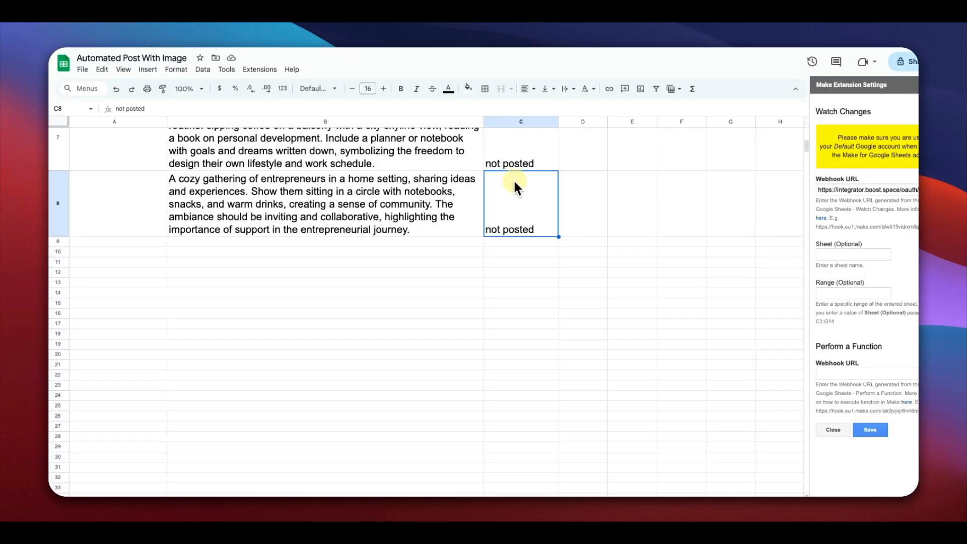
scroll(515, 183, "up", 10)
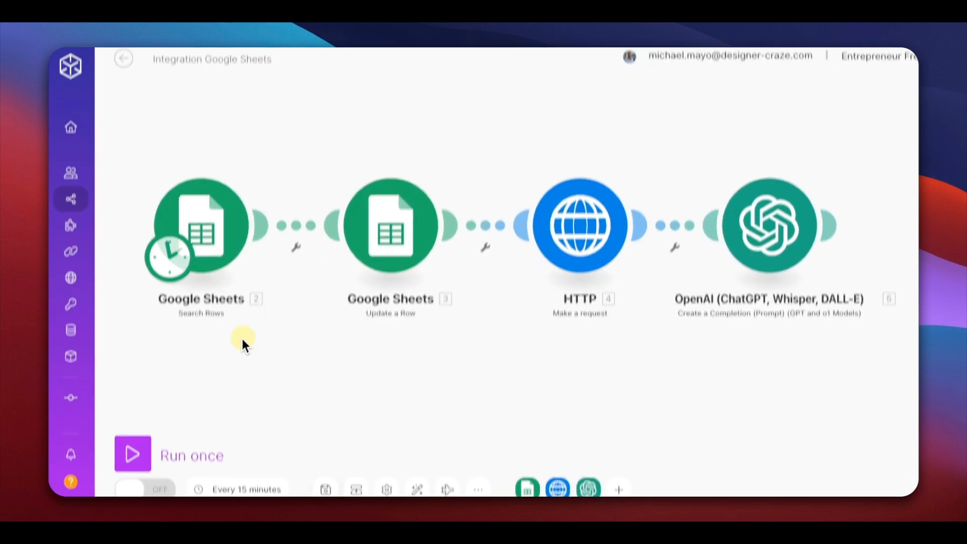
left_click(153, 433)
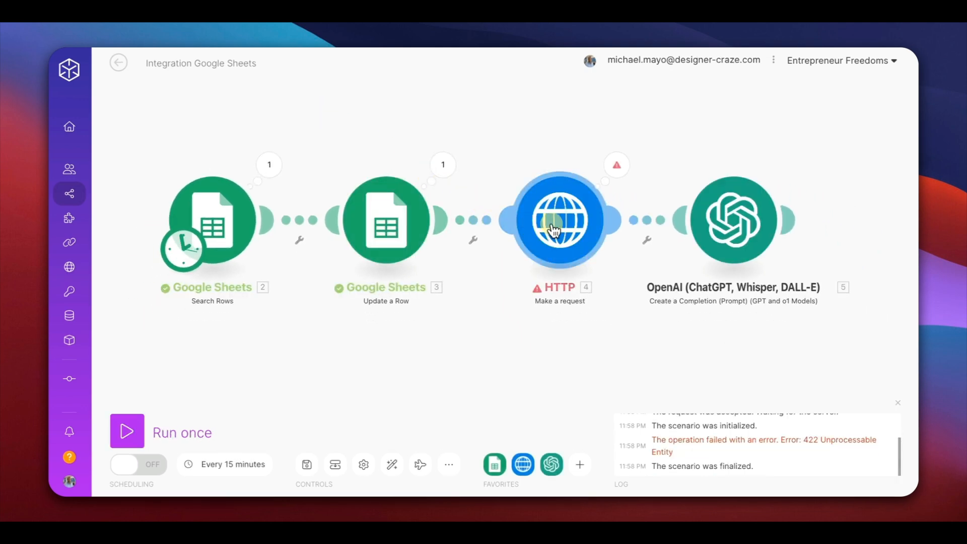
Review the HTTP module's settings and copy the request content from the HTTP module in the Automated Post With Image scenario
left_click(574, 228)
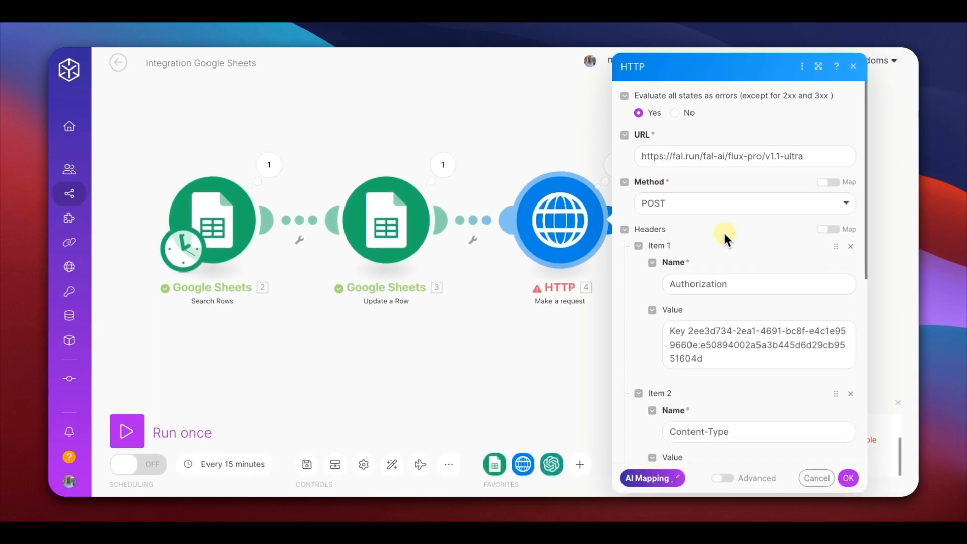
scroll(724, 230, "down", 5)
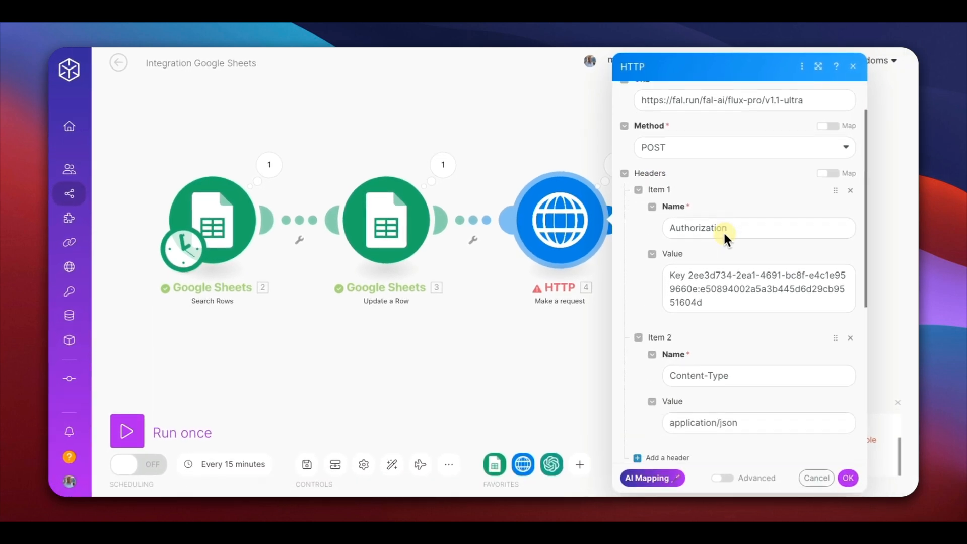
scroll(723, 231, "down", 4)
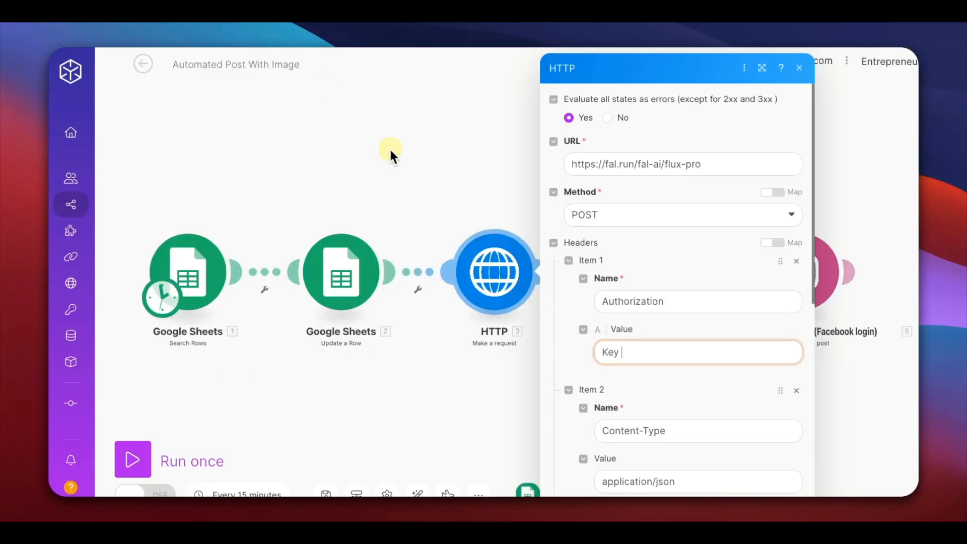
scroll(579, 324, "down", 10)
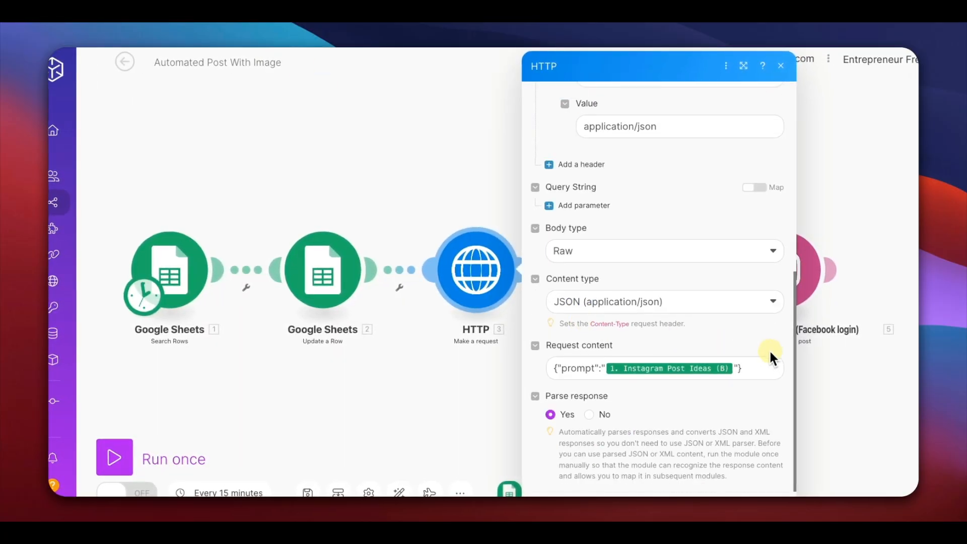
left_click_drag(737, 369, 548, 367)
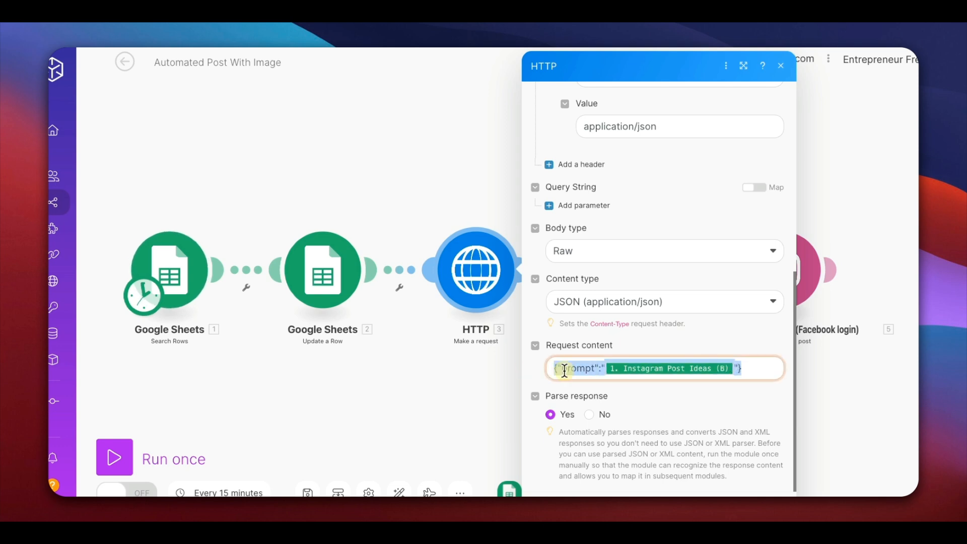
right_click(579, 378)
left_click(588, 400)
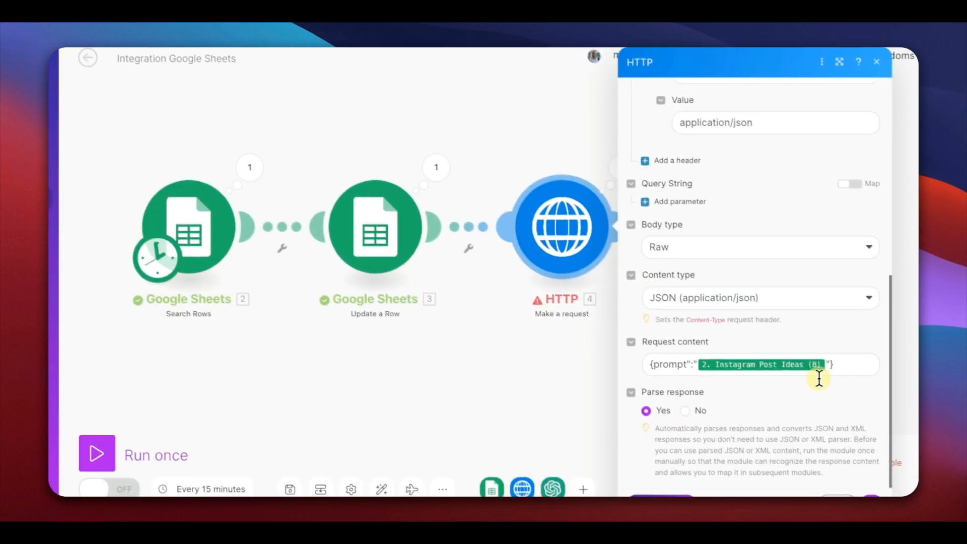
Replace the HTTP module's request content with {"prompt":""}, map Search Rows' Instagram Post Ideas (B) between the empty quotes, and save the module
left_click(845, 363)
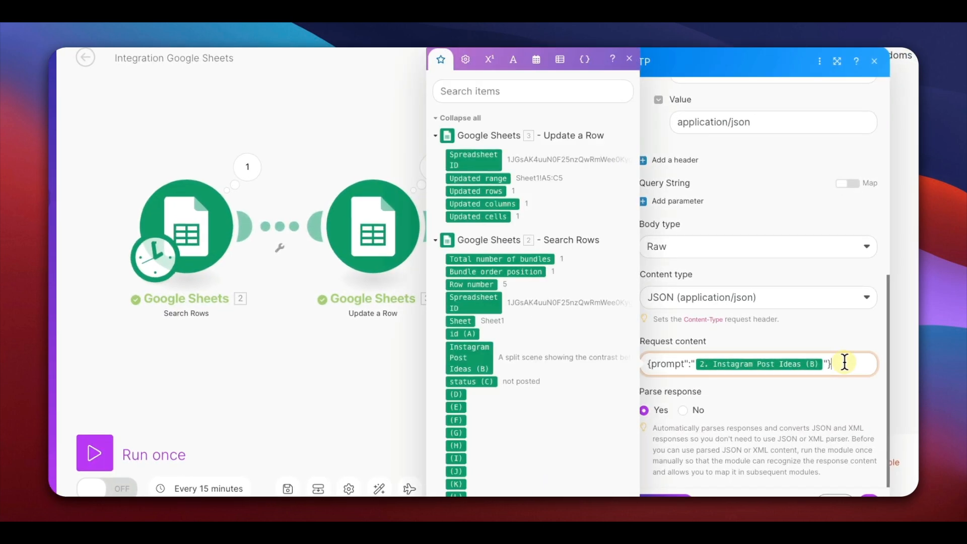
left_click_drag(844, 363, 642, 364)
key("BackSpace")
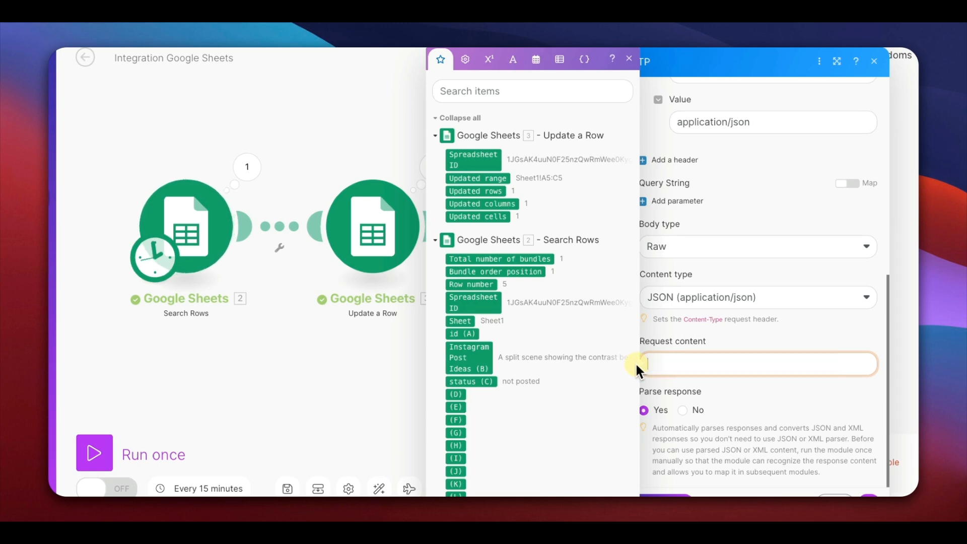
key("super+v")
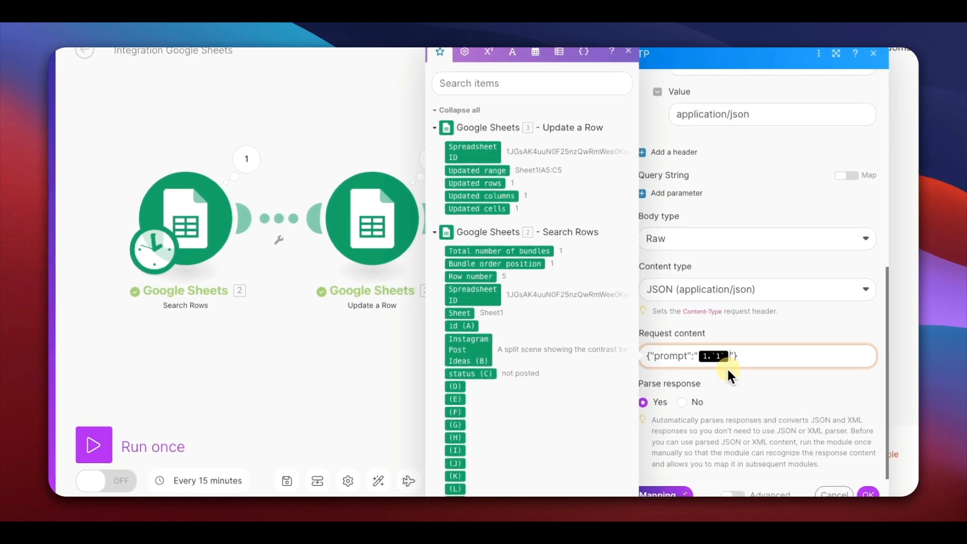
key("BackSpace")
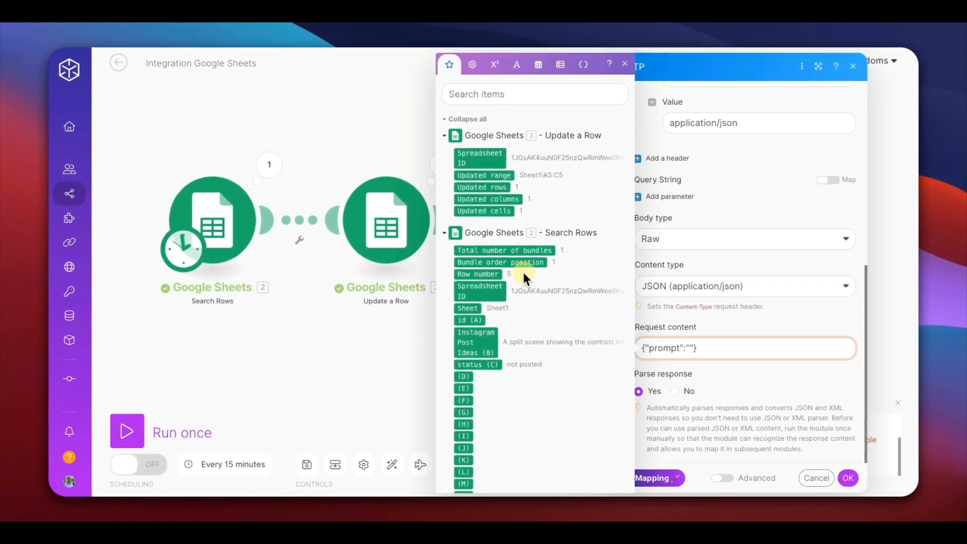
left_click(476, 345)
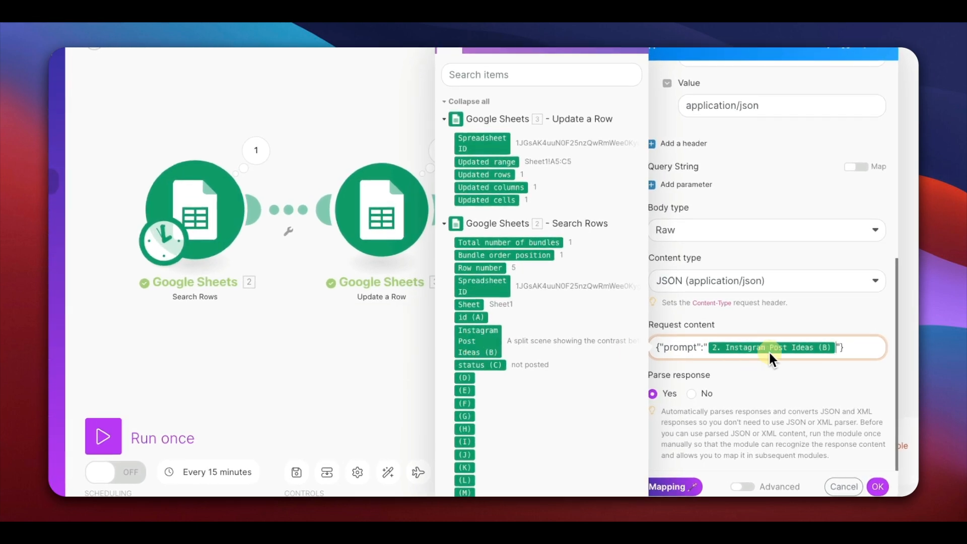
left_click(878, 486)
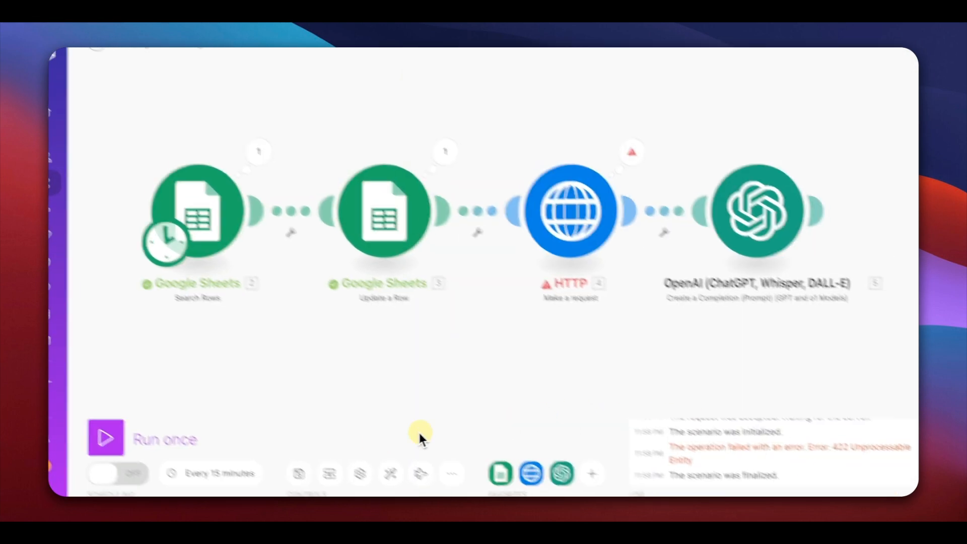
Save the scenario with the corrected HTTP request and run it once again
left_click(299, 474)
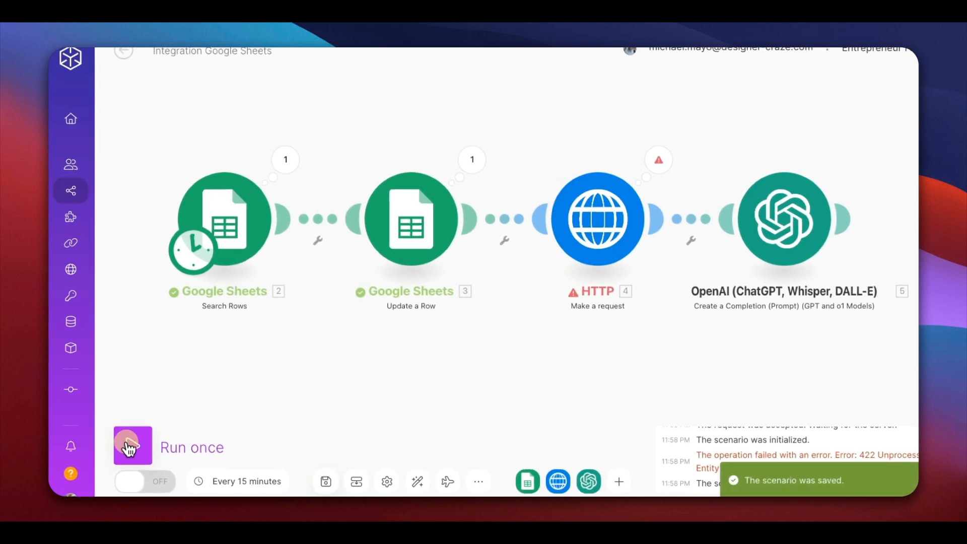
left_click(130, 447)
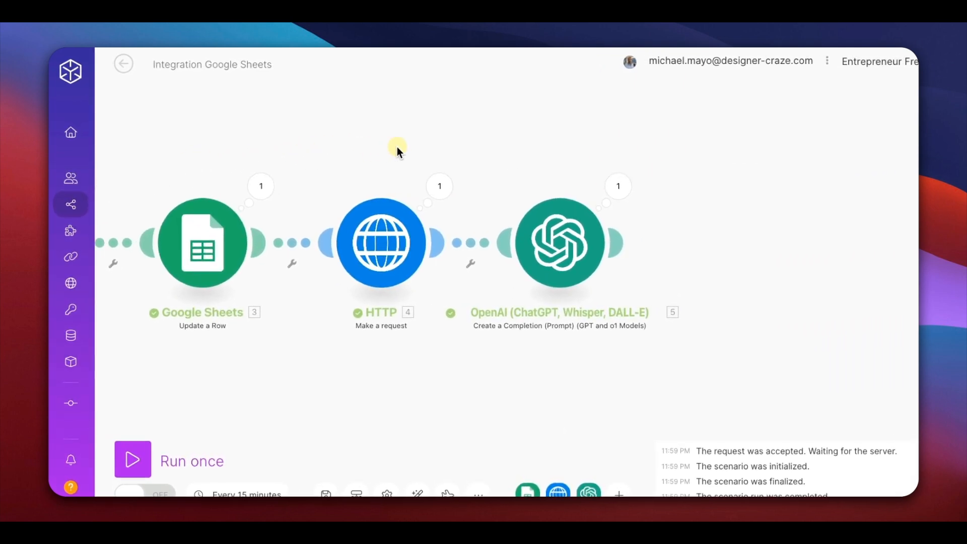
Add Instagram for Business (Facebook login)'s Create a photo post module after the OpenAI module
left_click_drag(397, 147, 316, 149)
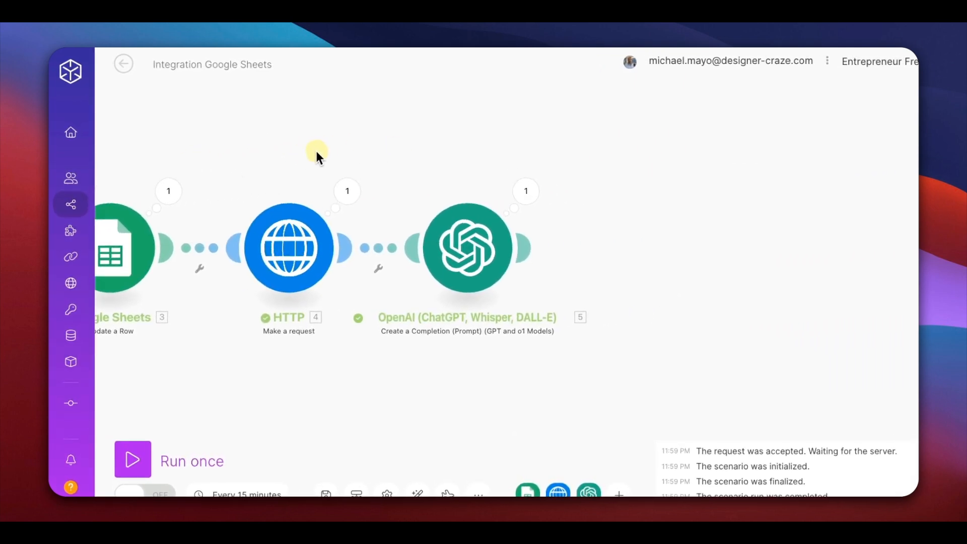
left_click(534, 250)
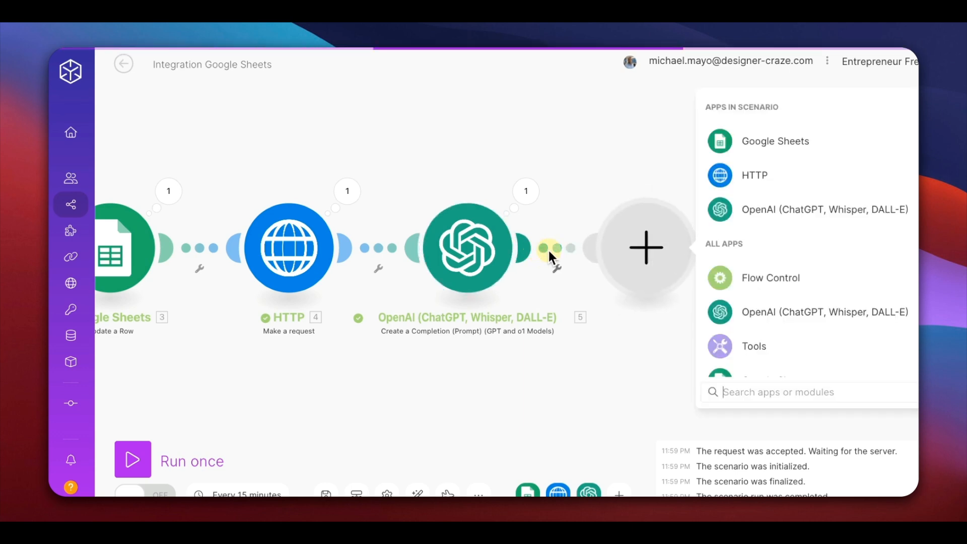
scroll(745, 242, "down", 5)
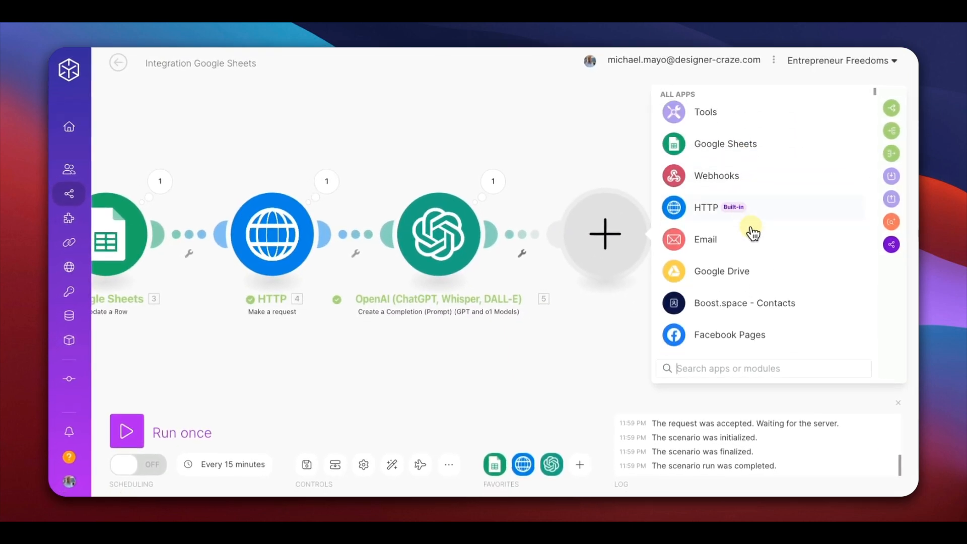
scroll(752, 233, "down", 4)
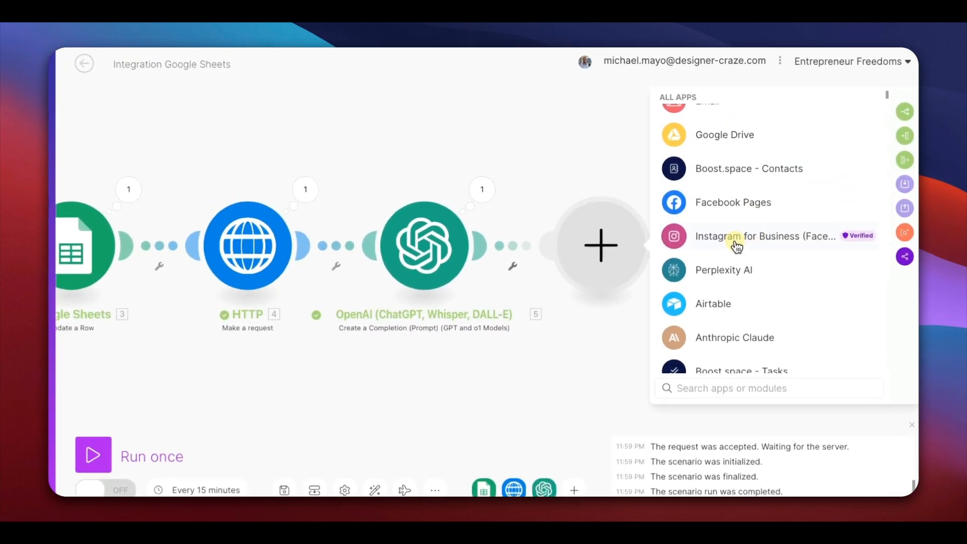
left_click(736, 247)
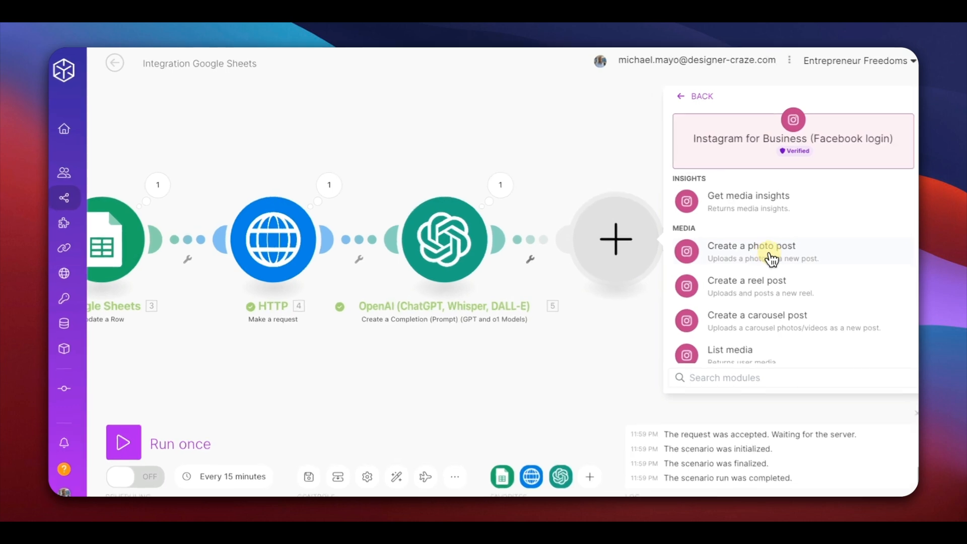
left_click(772, 258)
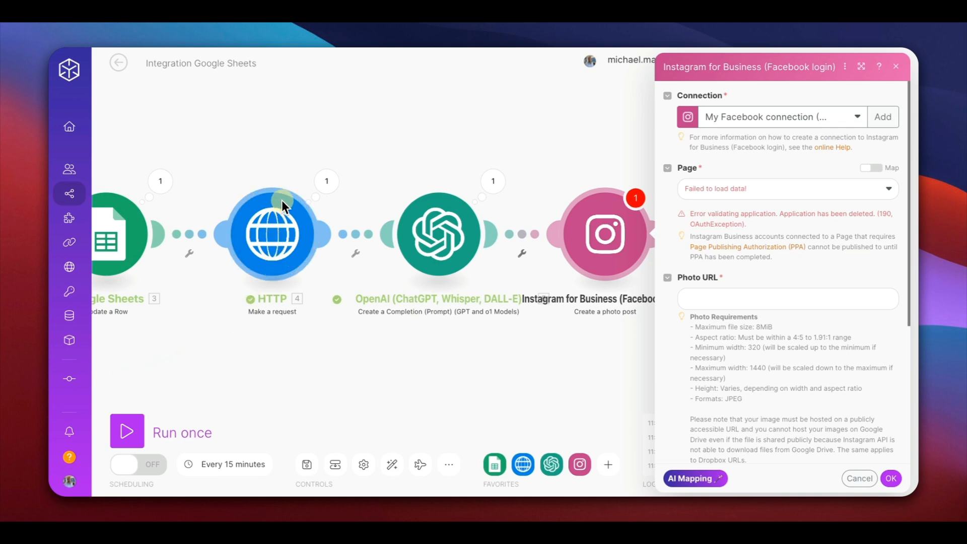
Create a new connection named My Facebook connection for the Instagram module, entering the client ID and client secret in the advanced settings
left_click_drag(522, 129, 265, 164)
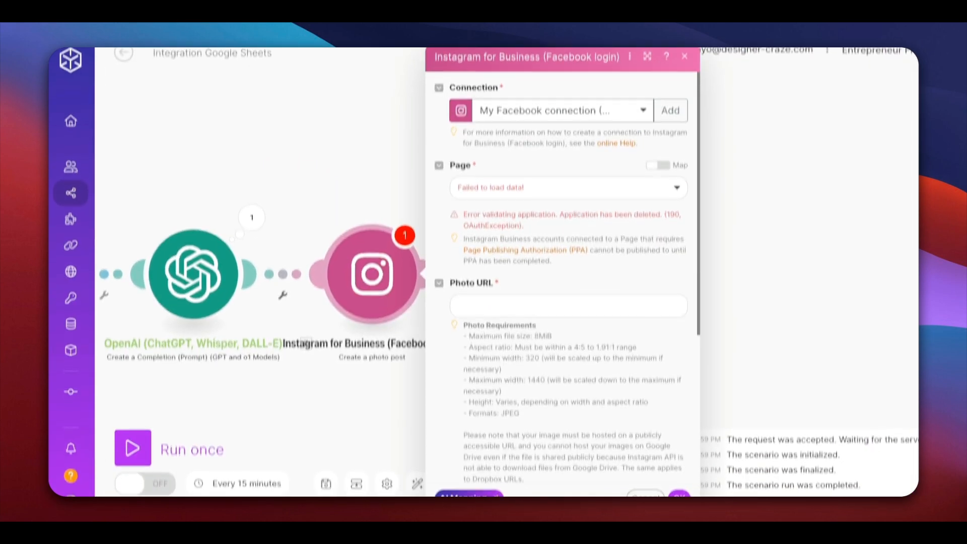
left_click(666, 122)
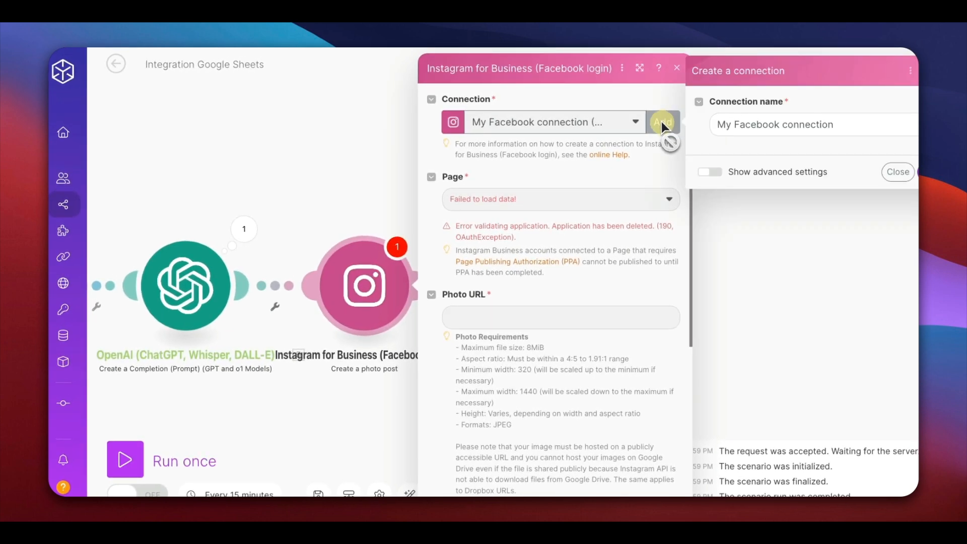
left_click(708, 173)
left_click(734, 171)
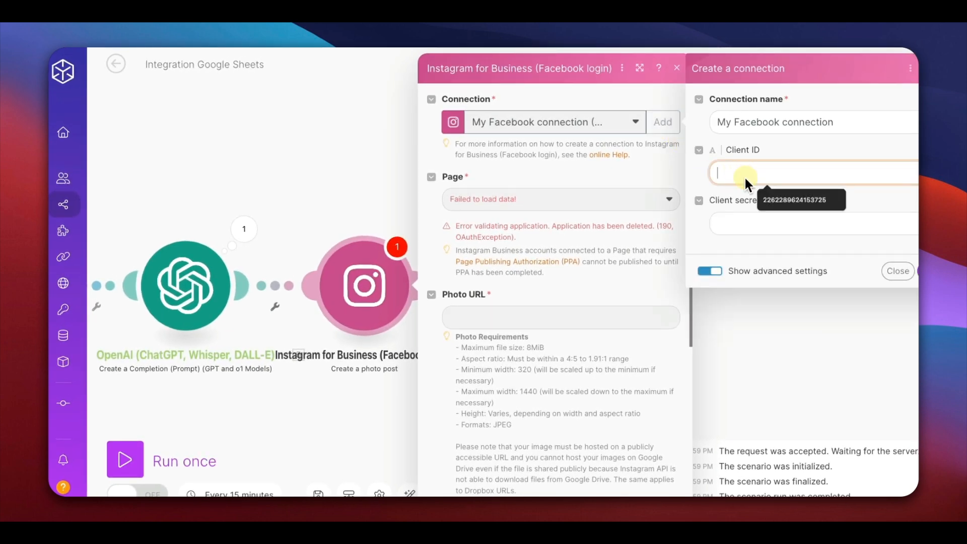
left_click(767, 201)
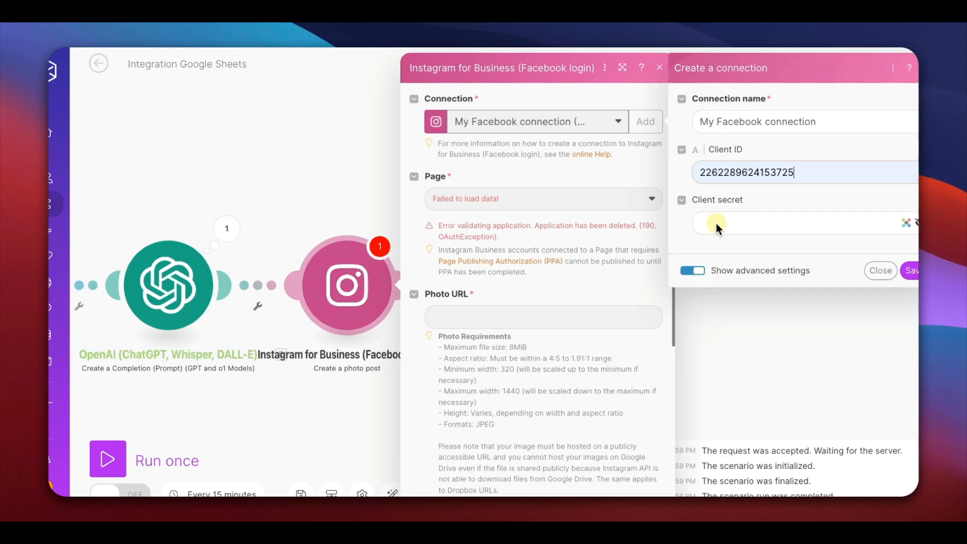
left_click(737, 200)
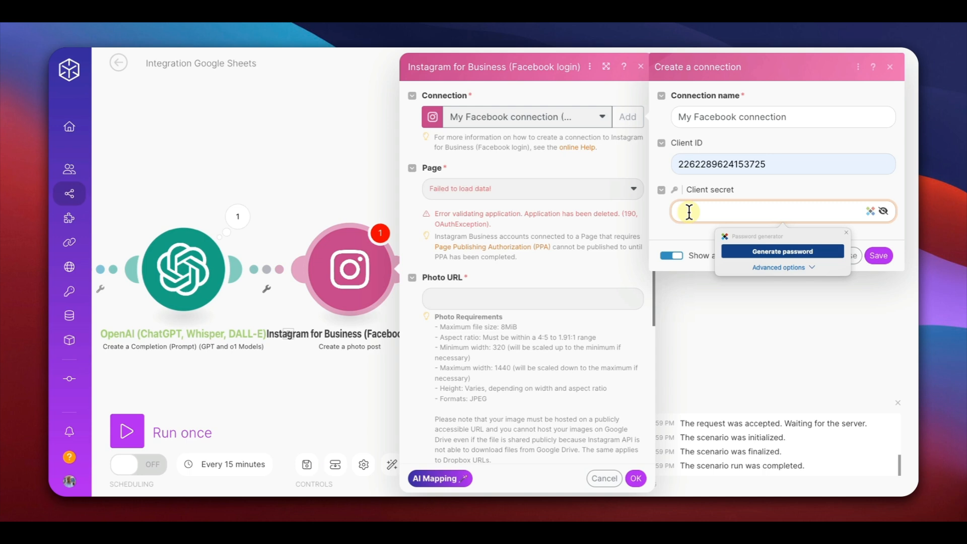
key("ctrl+v")
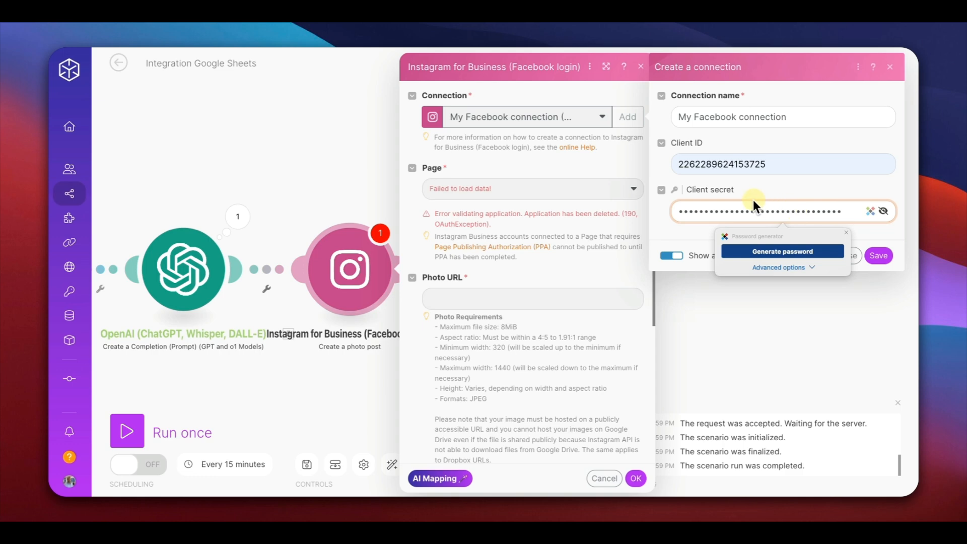
left_click(878, 255)
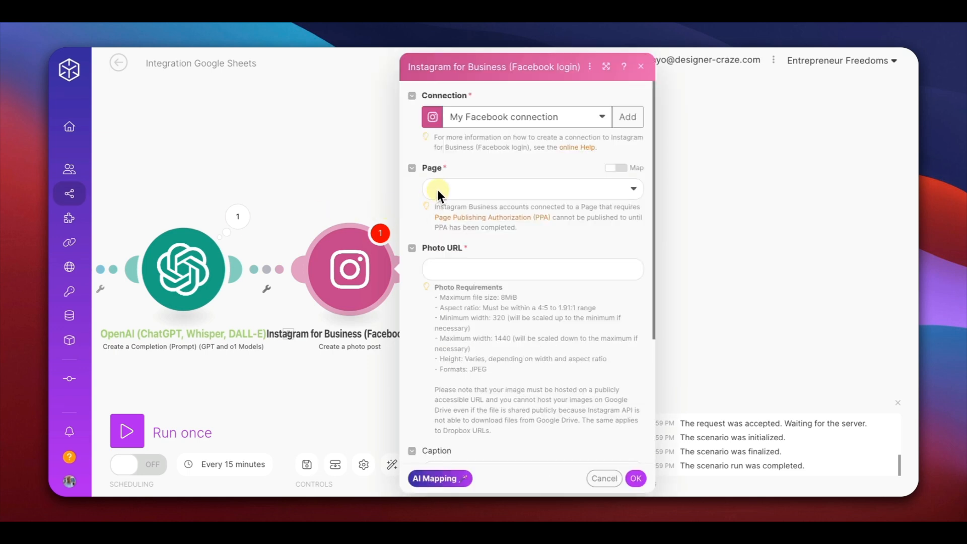
Set the Instagram module's page to Entrepreneur Freedoms (Phoenix)
left_click(489, 202)
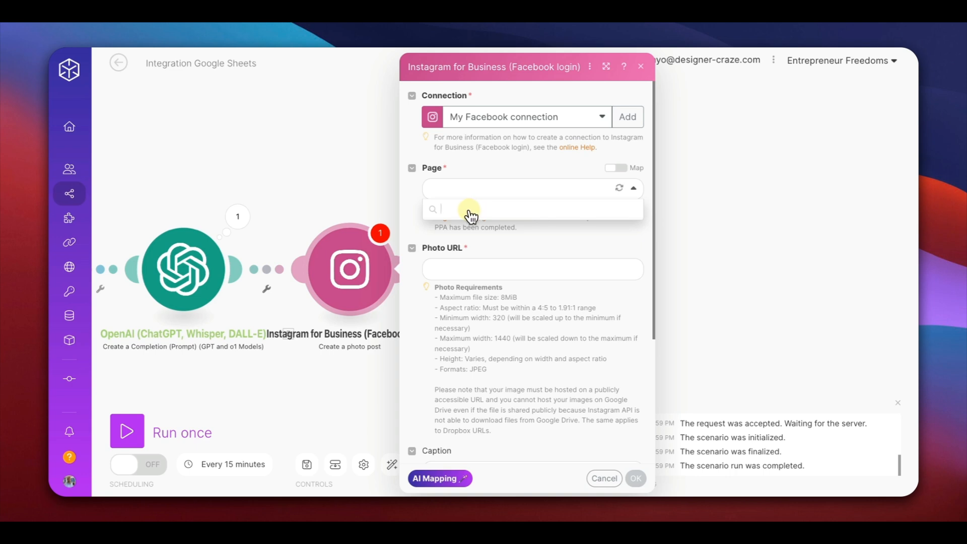
left_click(471, 211)
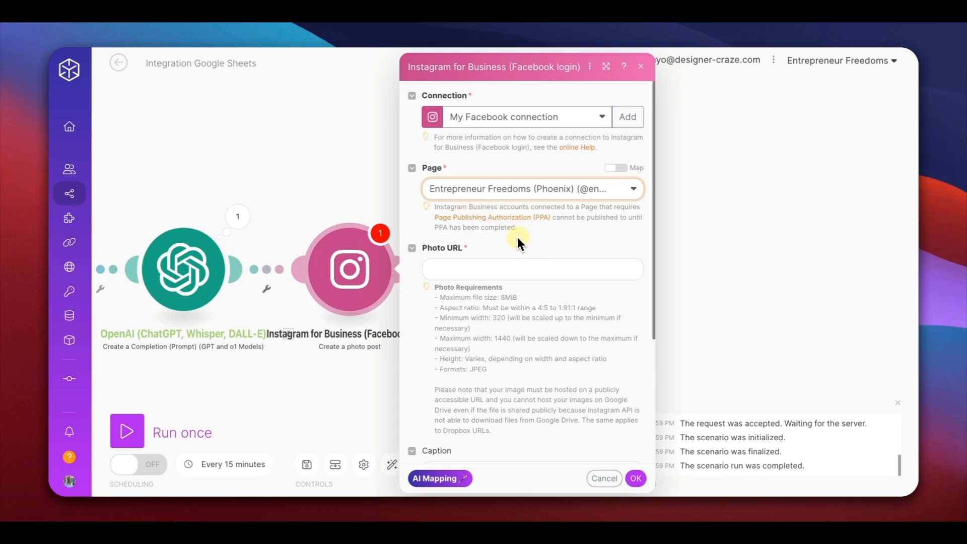
scroll(517, 241, "down", 1)
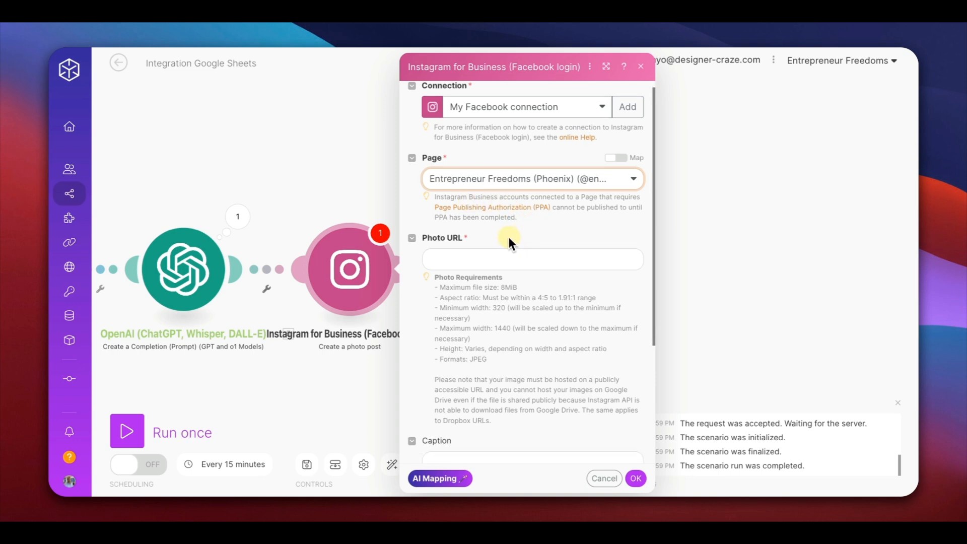
scroll(503, 227, "down", 2)
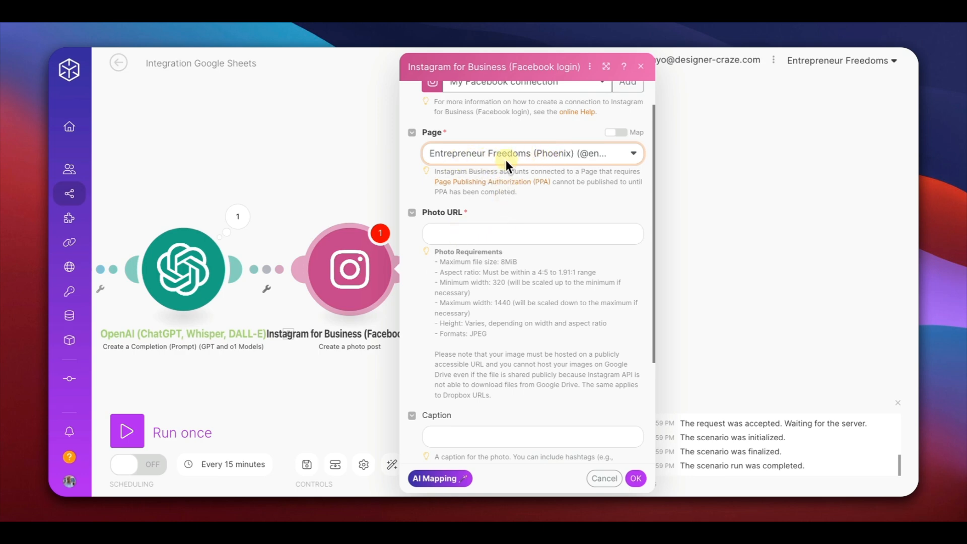
Map the Instagram module's Photo URL to the url under images[] in the HTTP response data
left_click(456, 234)
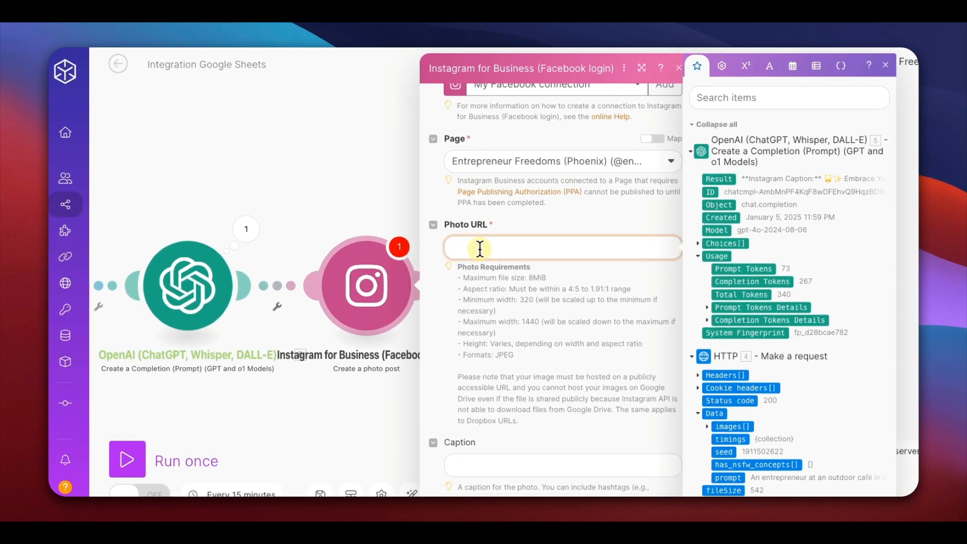
scroll(632, 317, "down", 3)
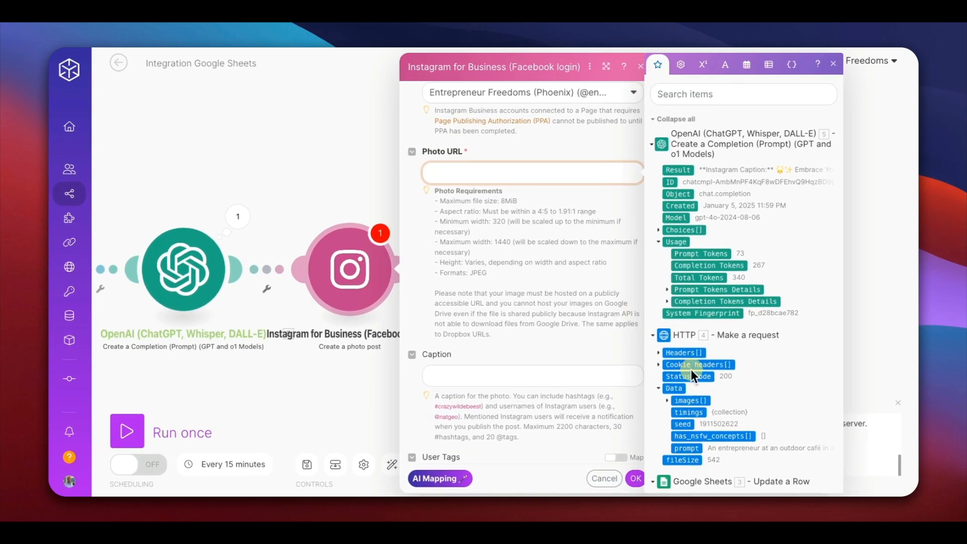
scroll(695, 374, "down", 1)
scroll(694, 347, "down", 1)
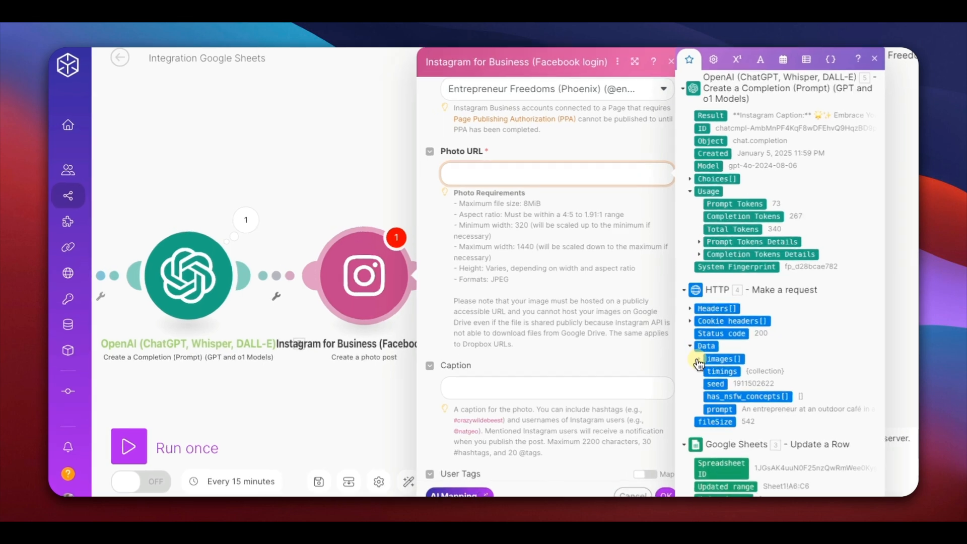
left_click(666, 350)
left_click(733, 377)
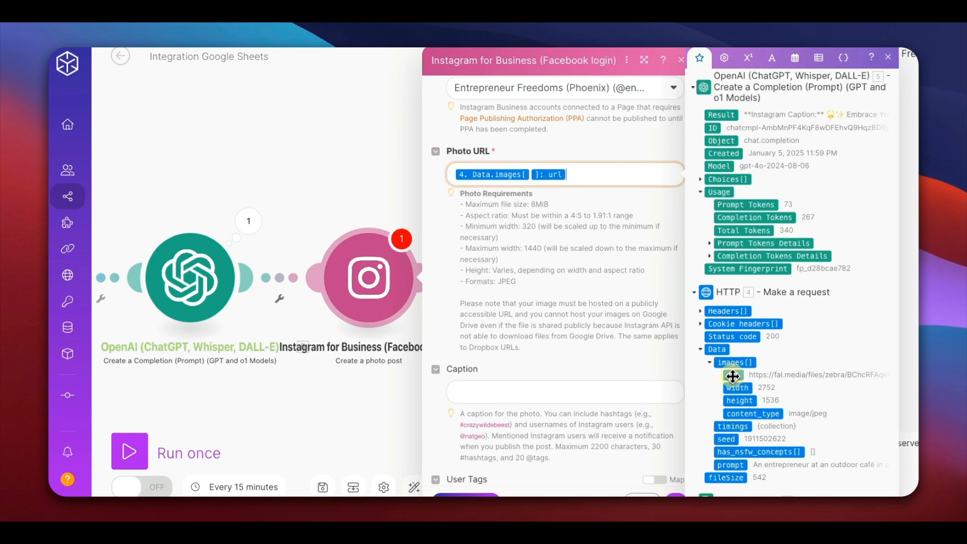
Map the Instagram caption to the OpenAI module's Choices[]: Message.Content and confirm the module settings
left_click(489, 394)
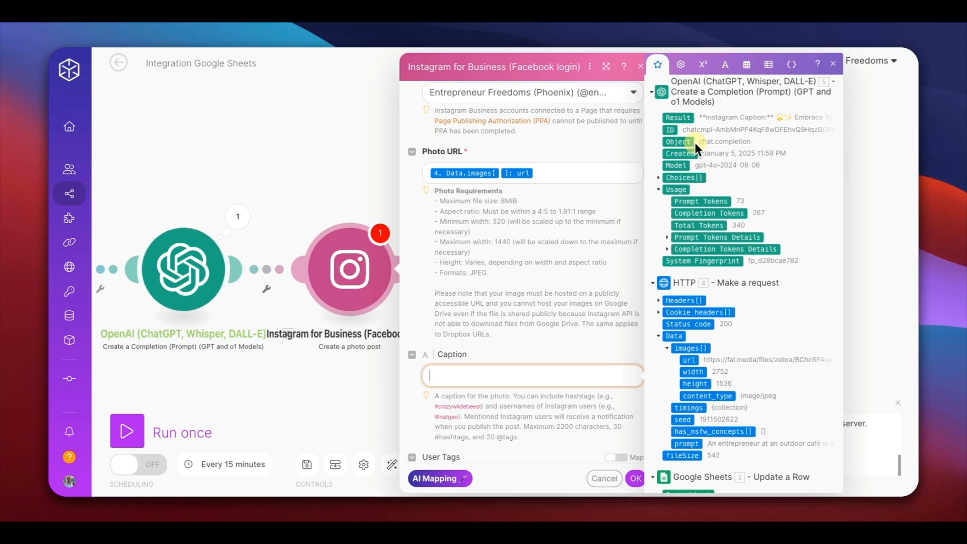
left_click(661, 182)
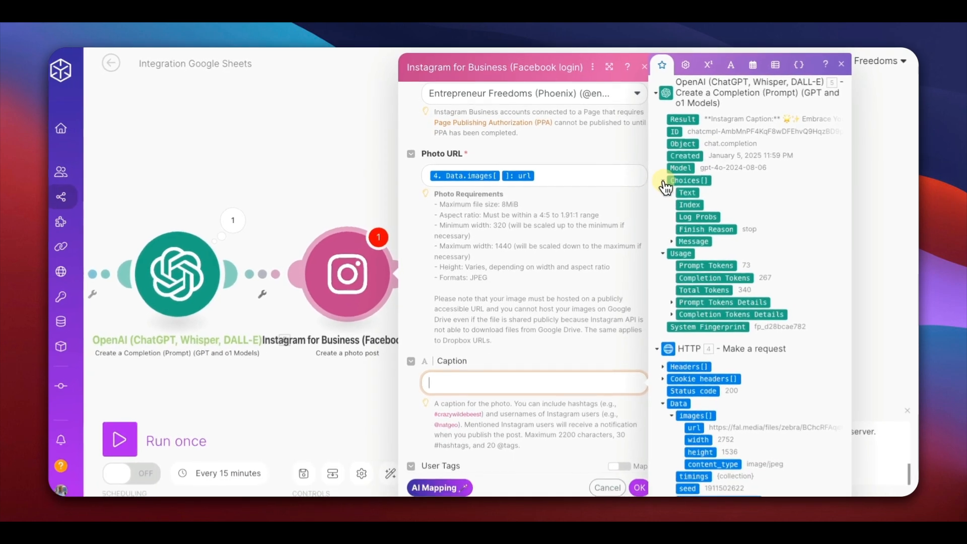
left_click(668, 238)
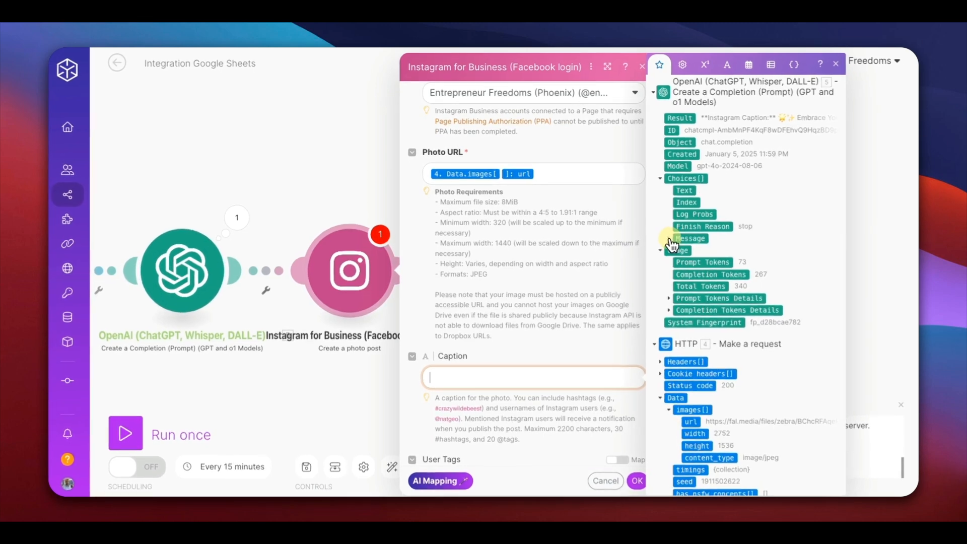
left_click(711, 275)
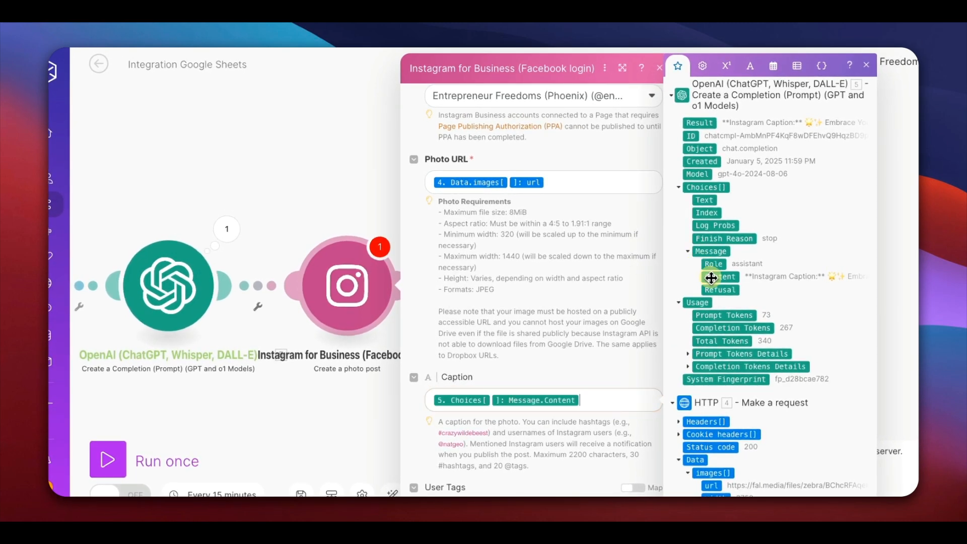
scroll(566, 283, "down", 2)
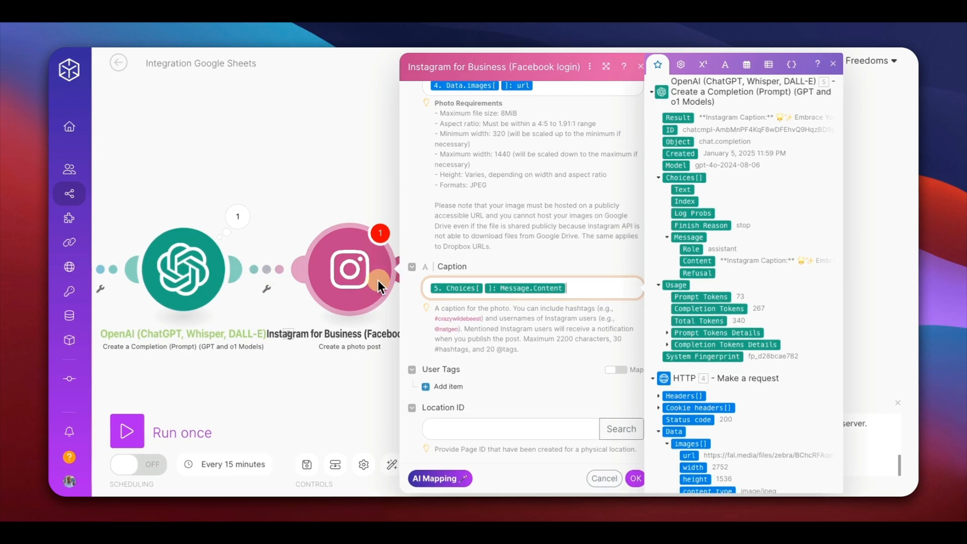
left_click(636, 478)
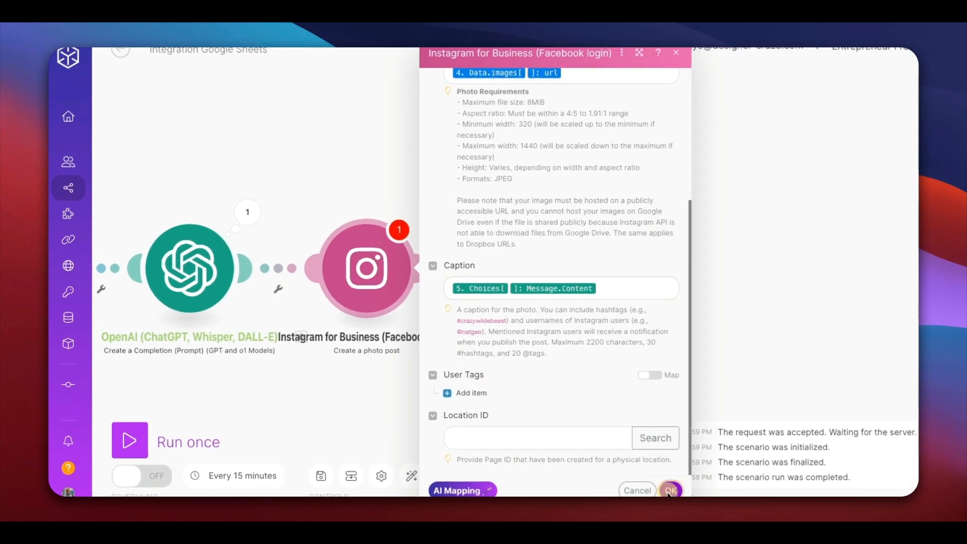
left_click(331, 472)
Switch to the Automated Post With Image spreadsheet in Google Sheets and review the post ideas and their status column
left_click_drag(389, 159, 564, 156)
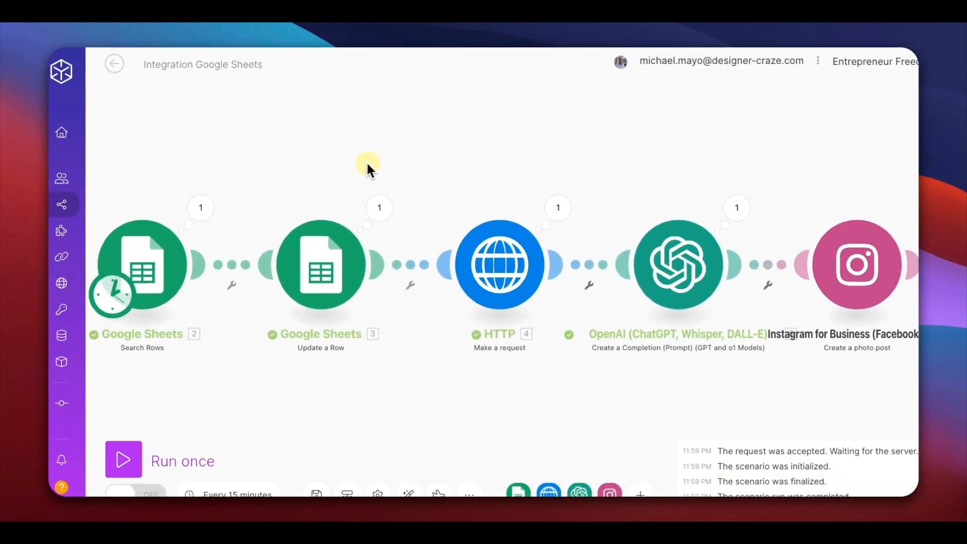
mouse_move(364, 162)
left_mouse_down()
mouse_move(400, 159)
mouse_move(367, 156)
left_mouse_up()
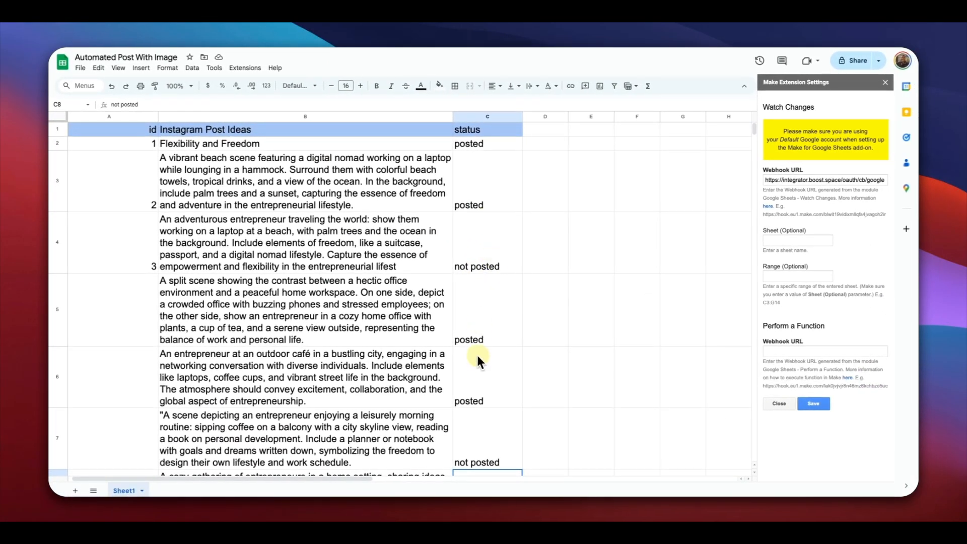
scroll(381, 252, "down", 3)
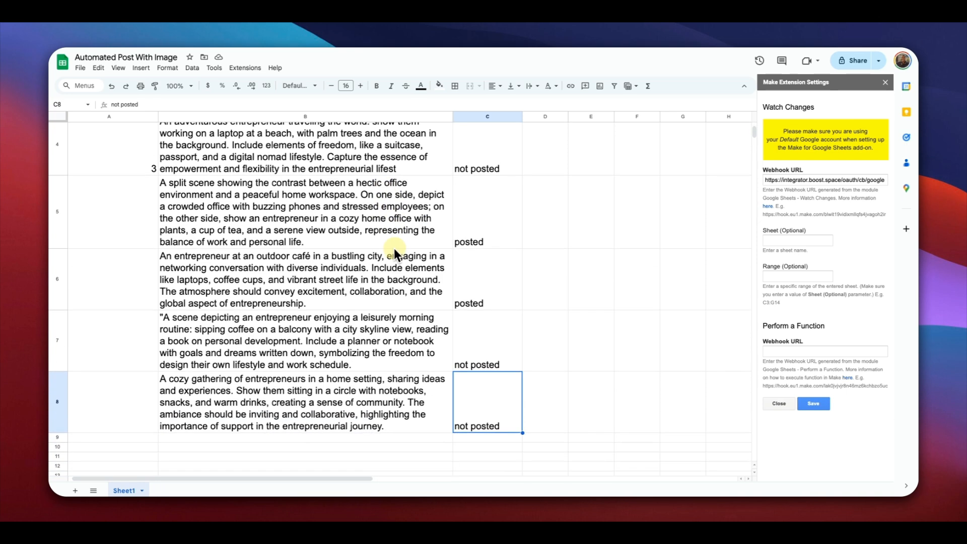
scroll(443, 277, "up", 2)
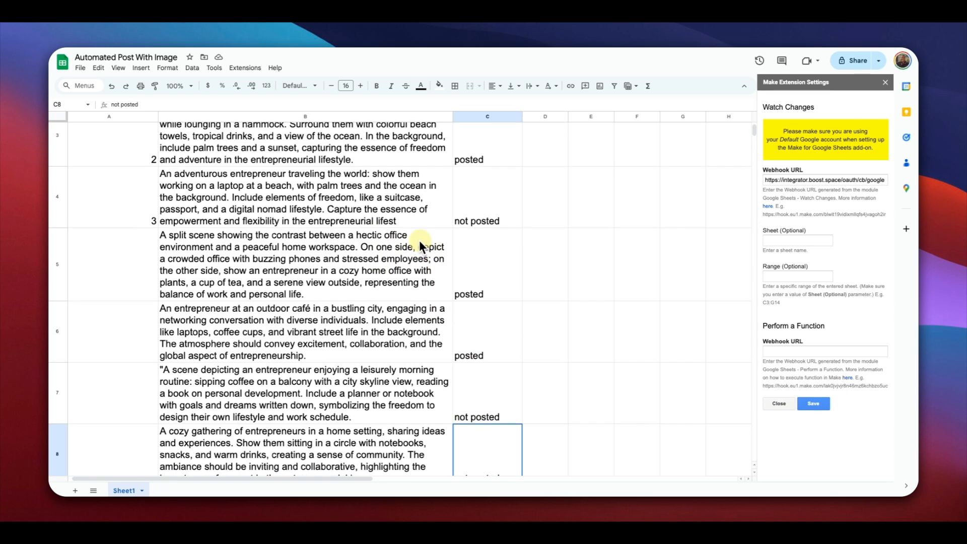
scroll(359, 239, "down", 5)
scroll(359, 239, "up", 1)
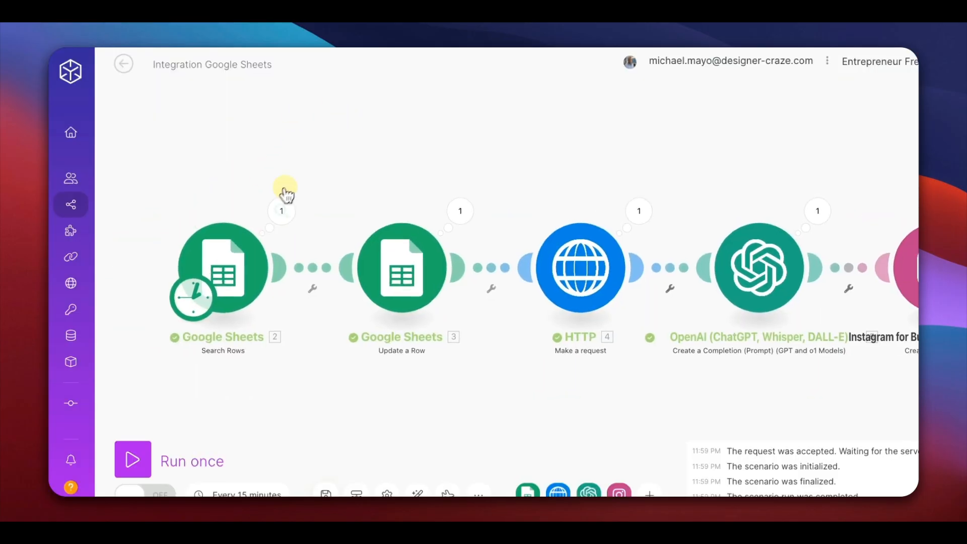
Check the Search Rows module's settings, close them without changes, and run the scenario once
left_click(232, 256)
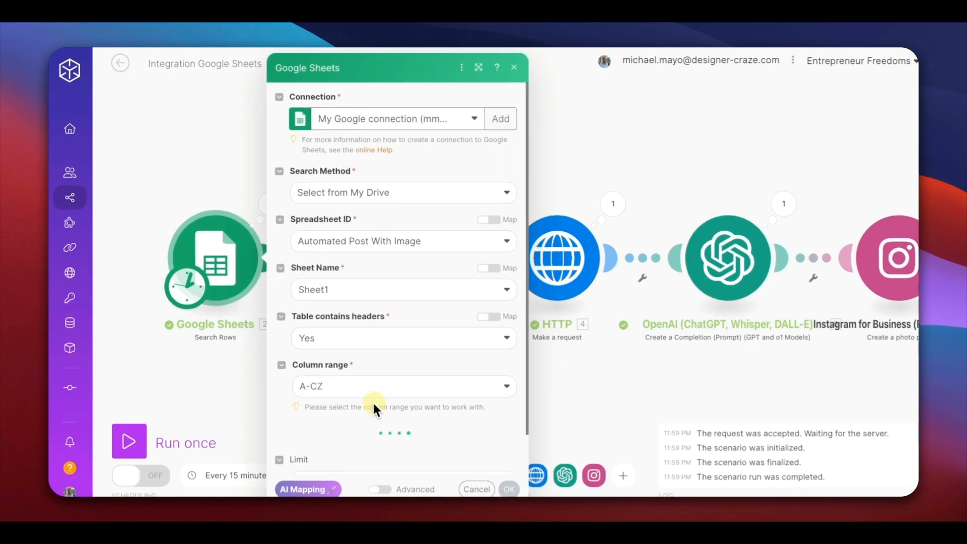
scroll(371, 403, "down", 3)
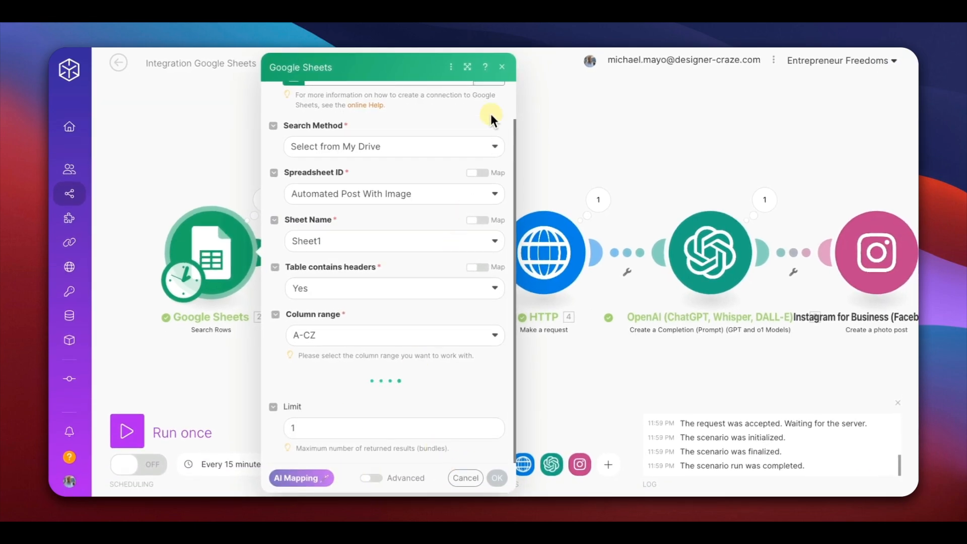
left_click(502, 66)
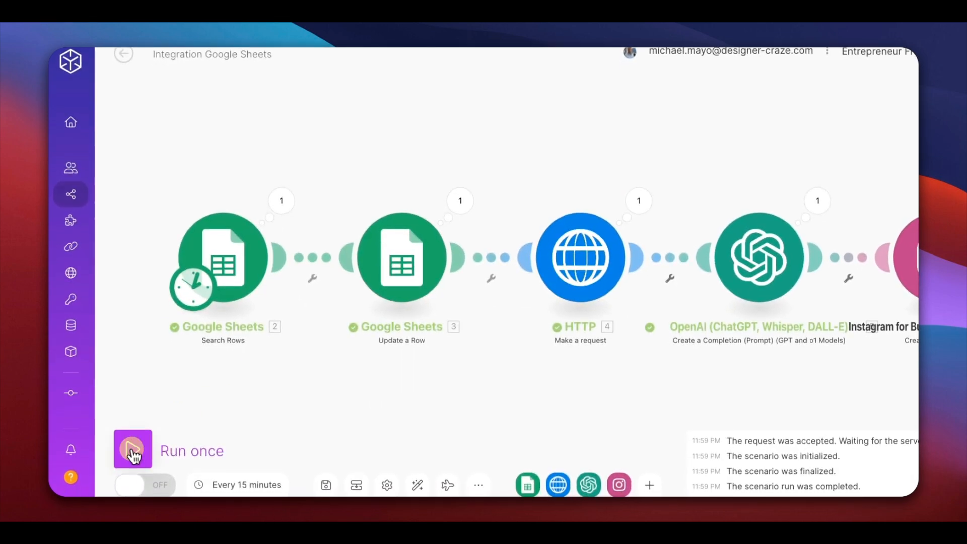
left_click(133, 456)
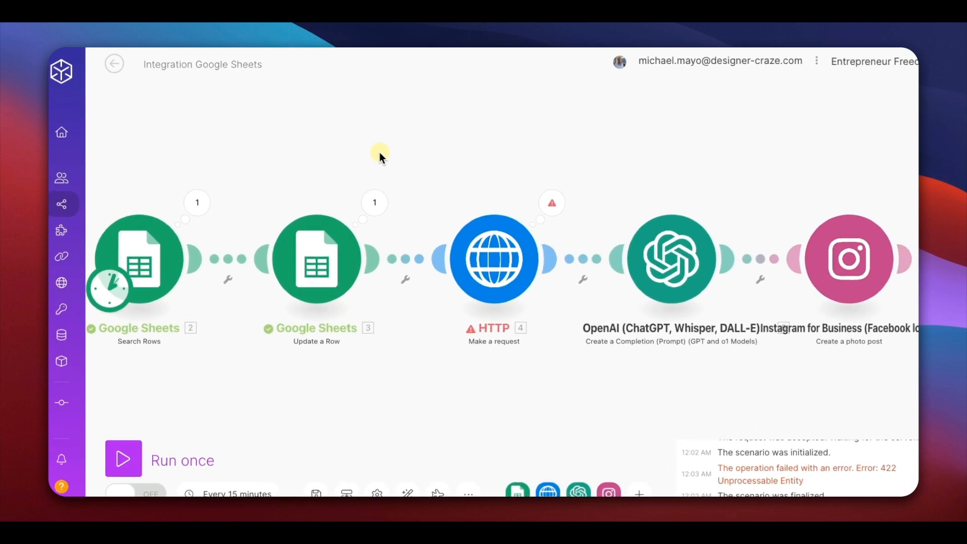
Examine the HTTP module's headers, body type, content type and request content
left_click(482, 272)
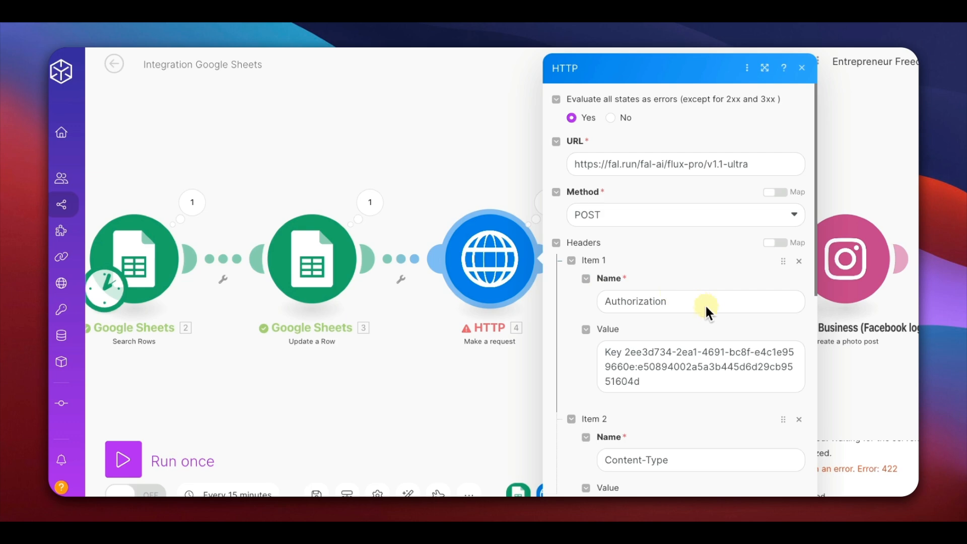
scroll(705, 303, "down", 10)
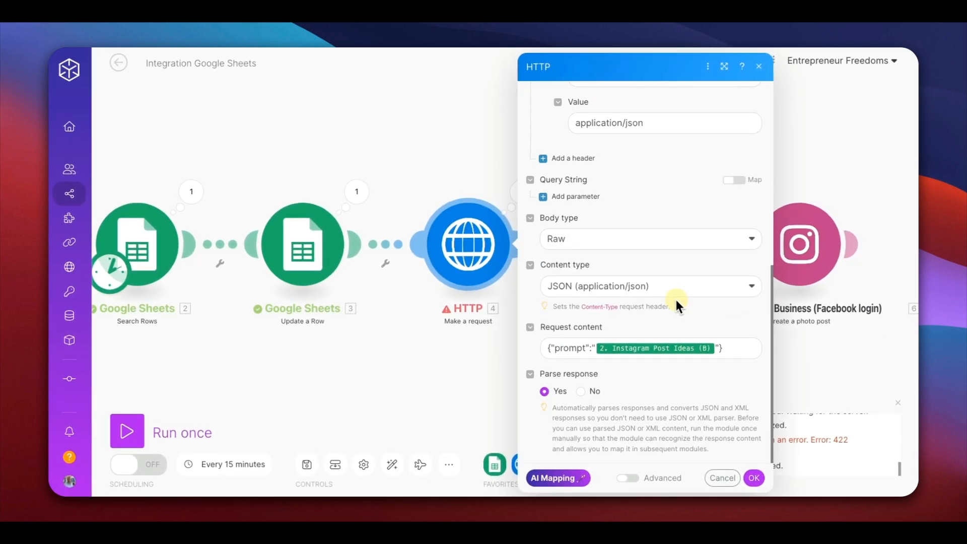
left_click(728, 347)
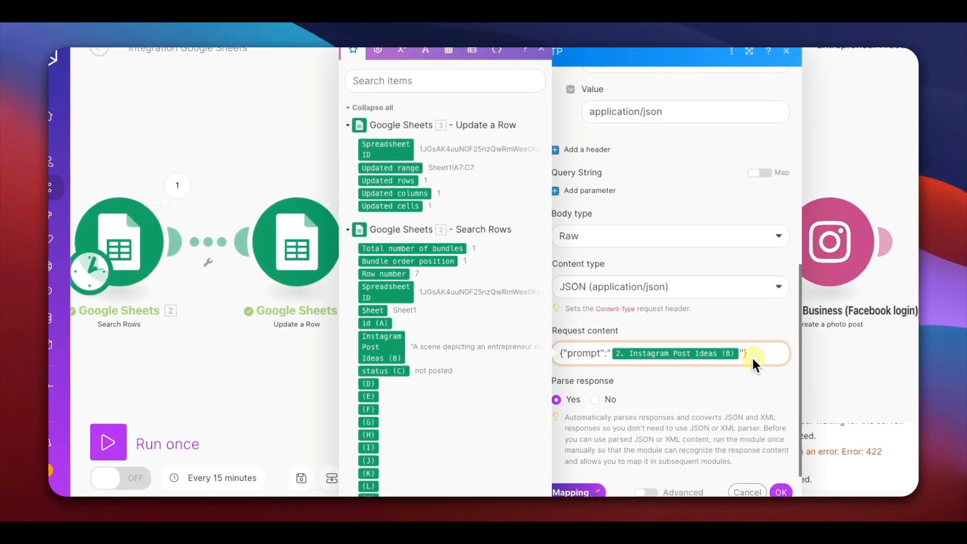
left_click(782, 492)
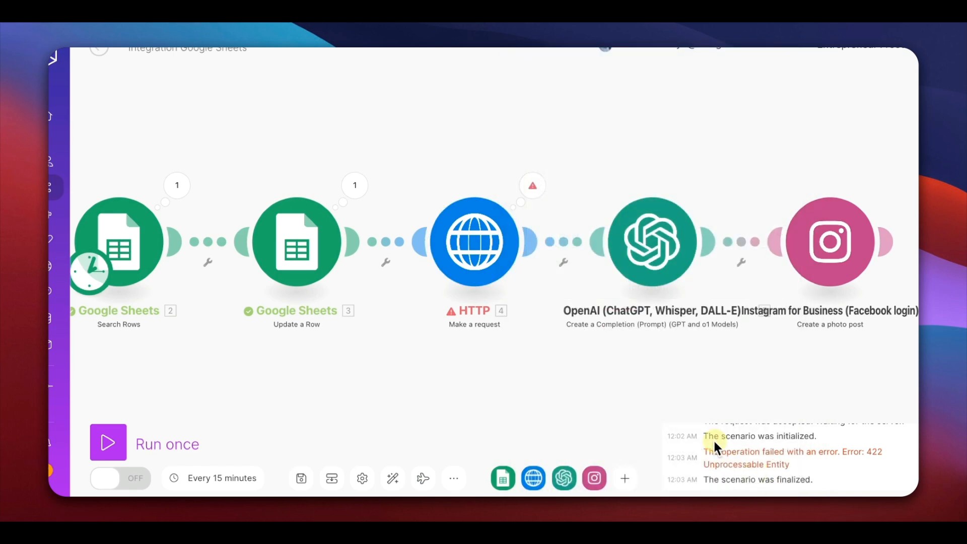
left_click(487, 249)
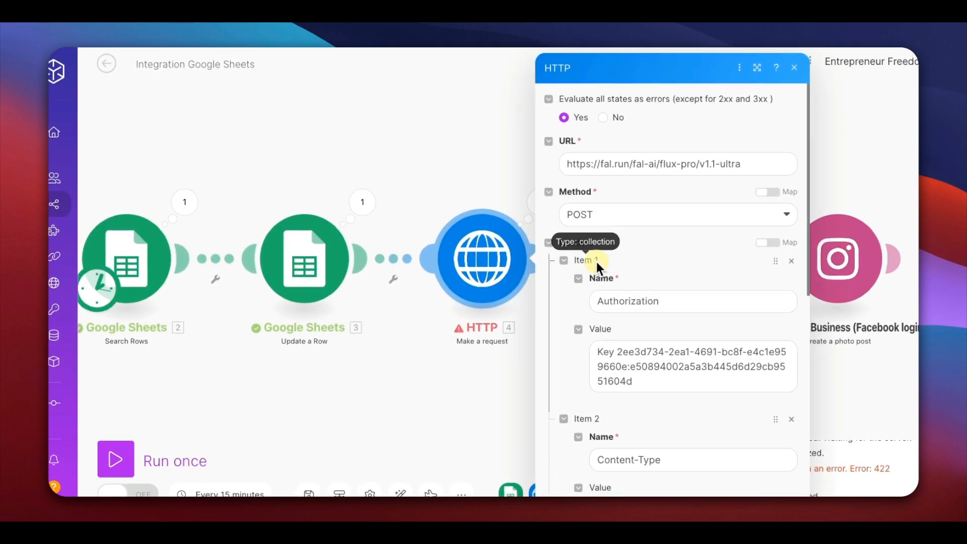
scroll(669, 254, "down", 5)
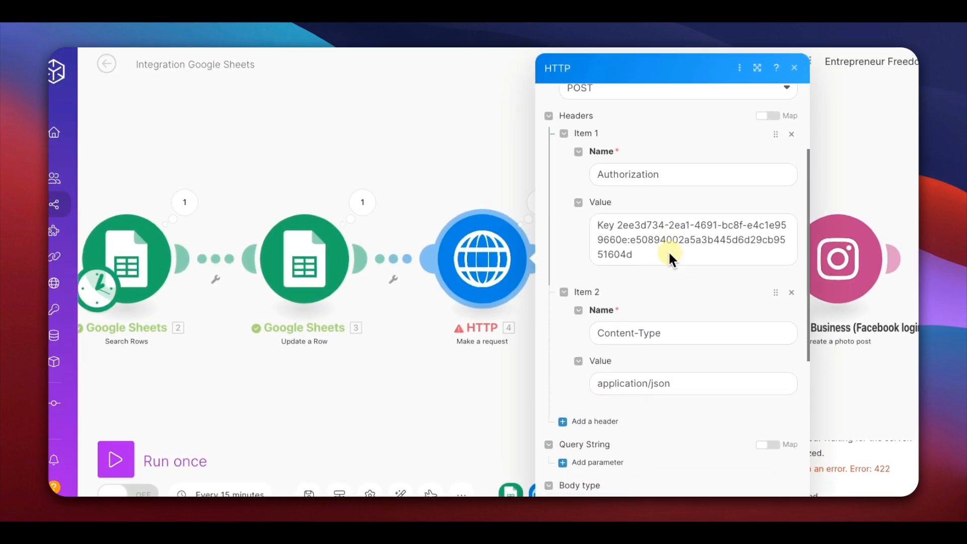
left_click(665, 244)
left_click(687, 318)
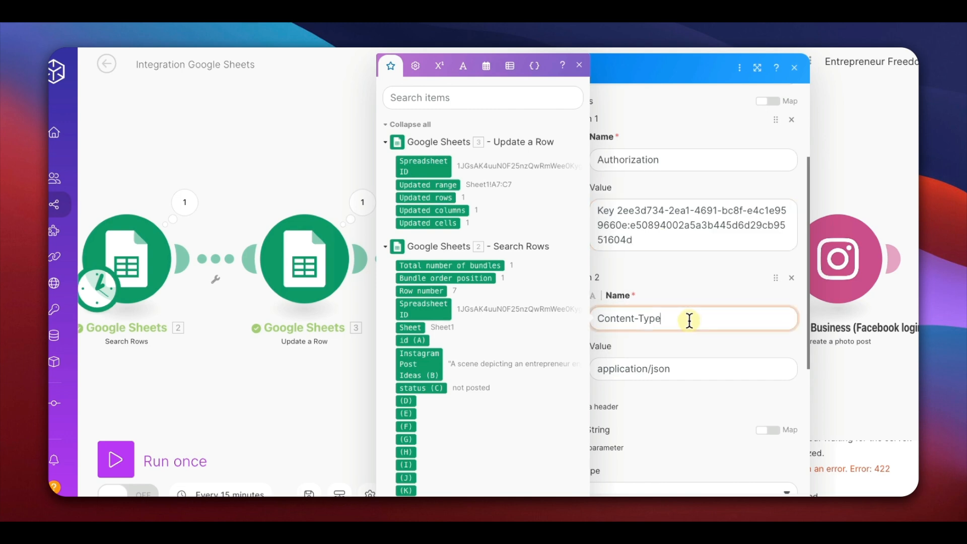
scroll(688, 321, "down", 2)
scroll(687, 321, "down", 5)
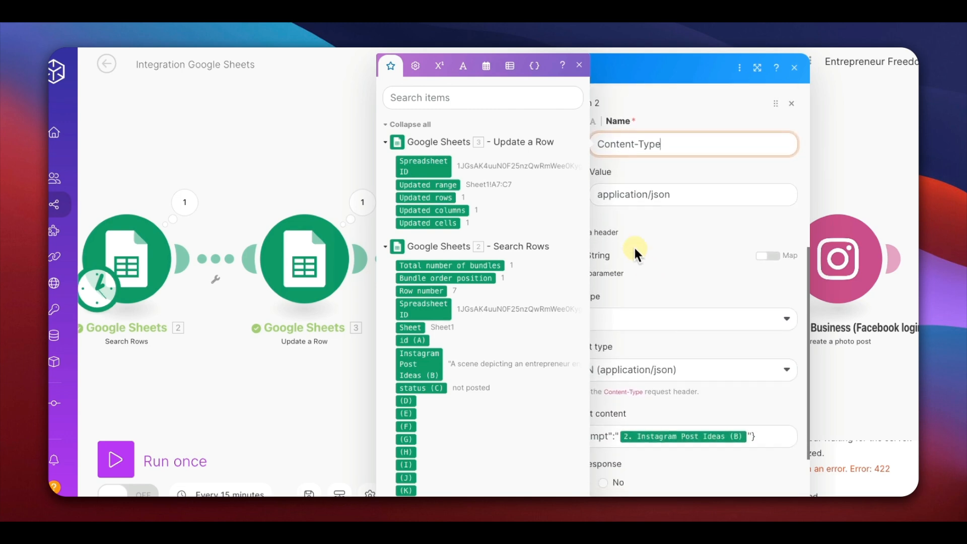
left_click(578, 66)
scroll(692, 325, "down", 3)
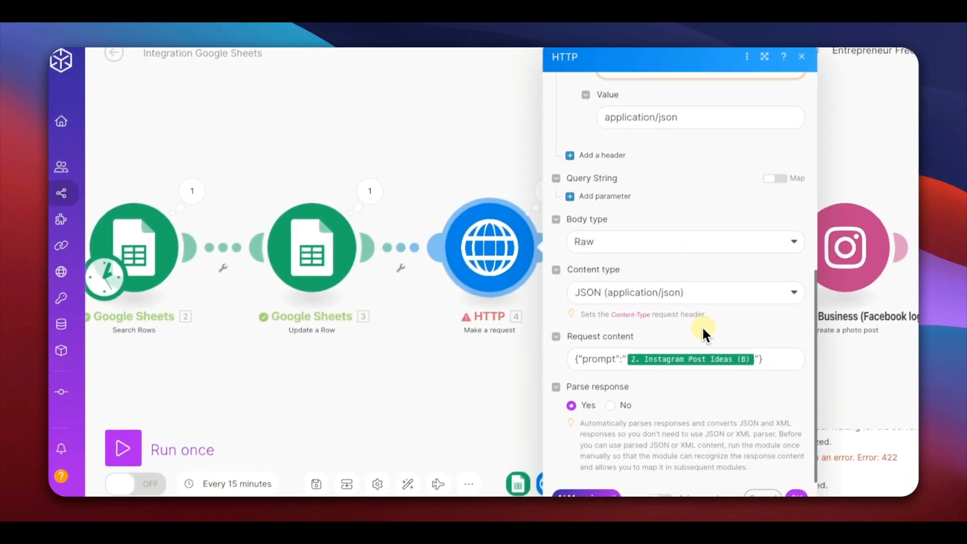
Clear the entire request content of the HTTP module
left_click(775, 360)
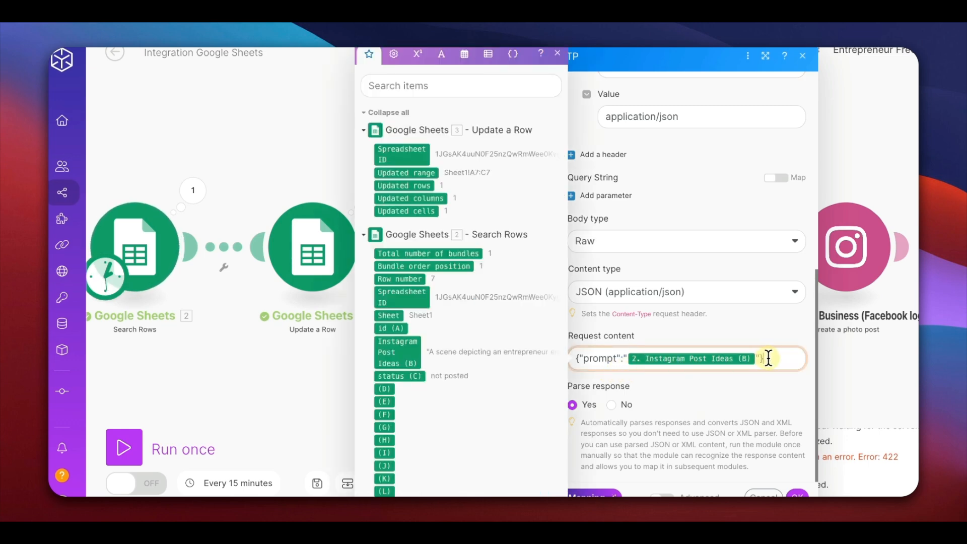
left_click_drag(764, 359, 557, 361)
key("BackSpace")
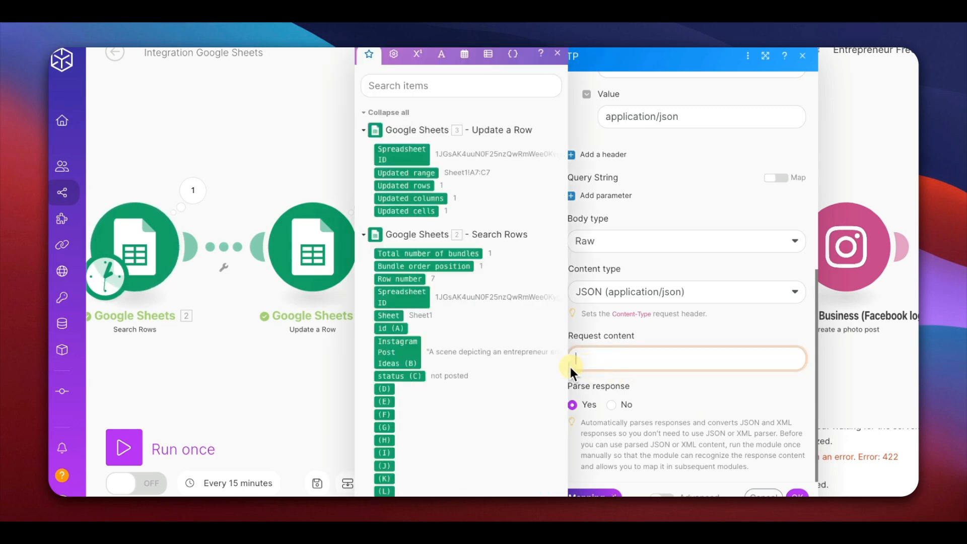
key("Escape")
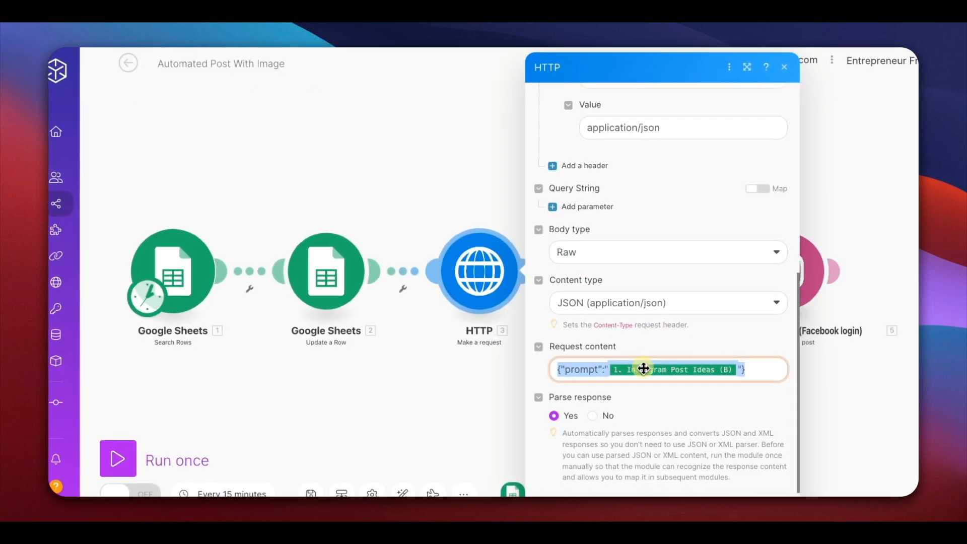
Copy the HTTP request content from the Automated Post With Image scenario into the emptied field, mapping Search Rows' Instagram Post Ideas (B) as the prompt
right_click(645, 370)
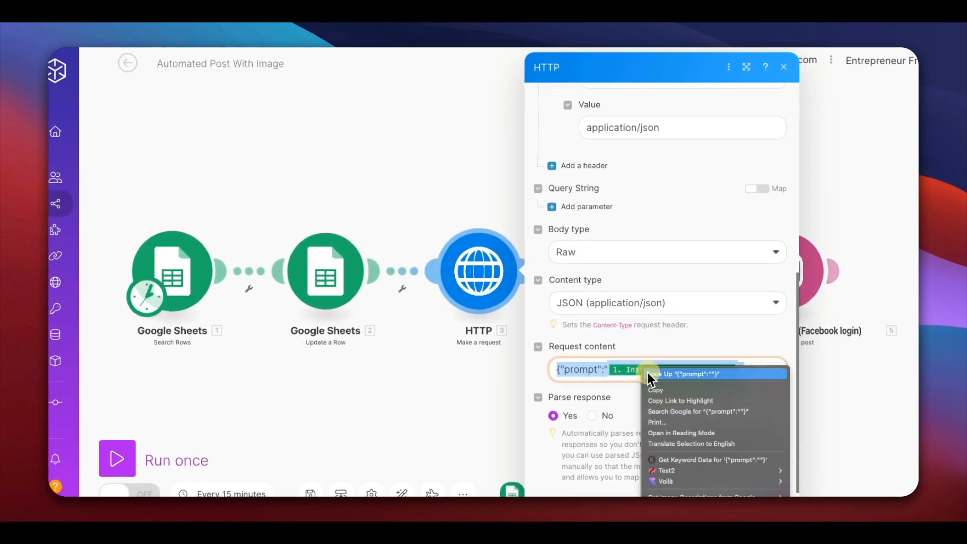
left_click(656, 390)
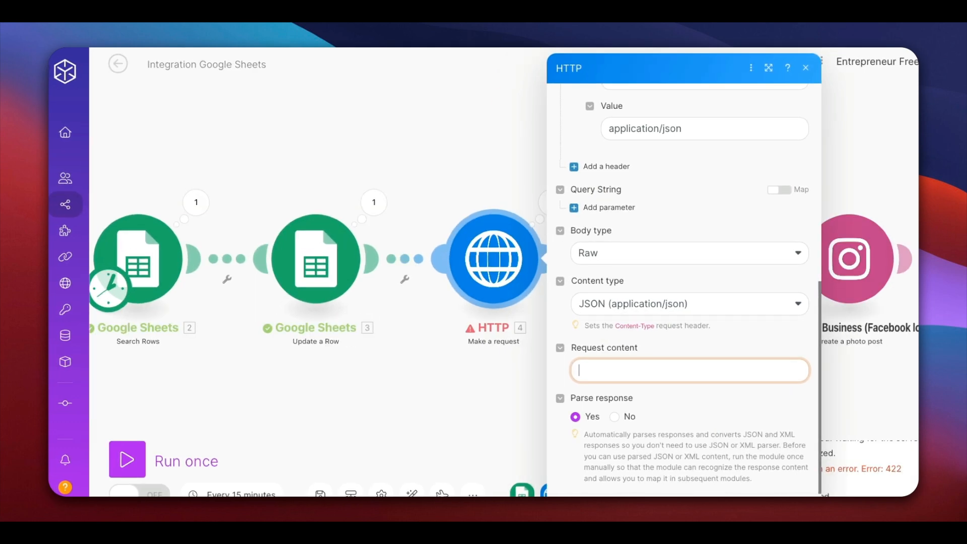
left_click(593, 370)
key("ctrl+v")
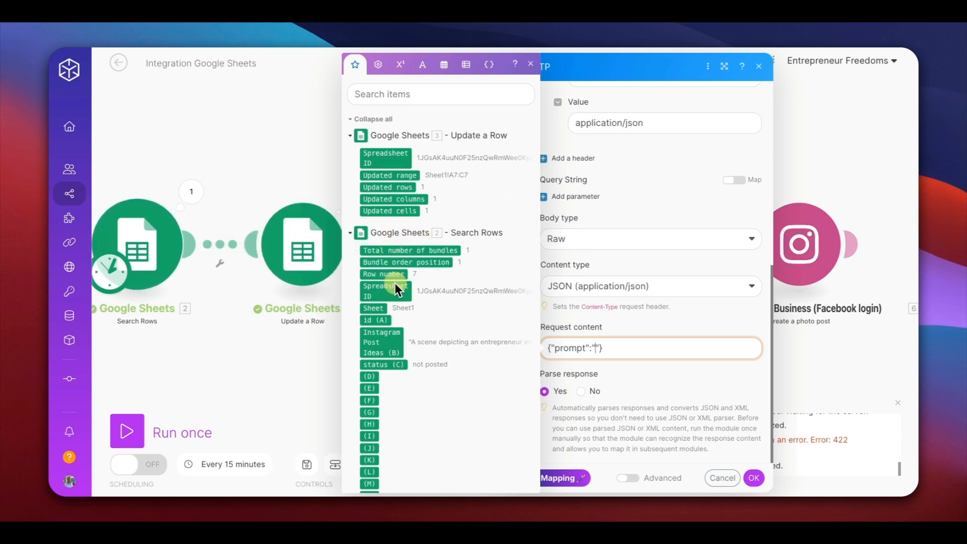
left_click(383, 337)
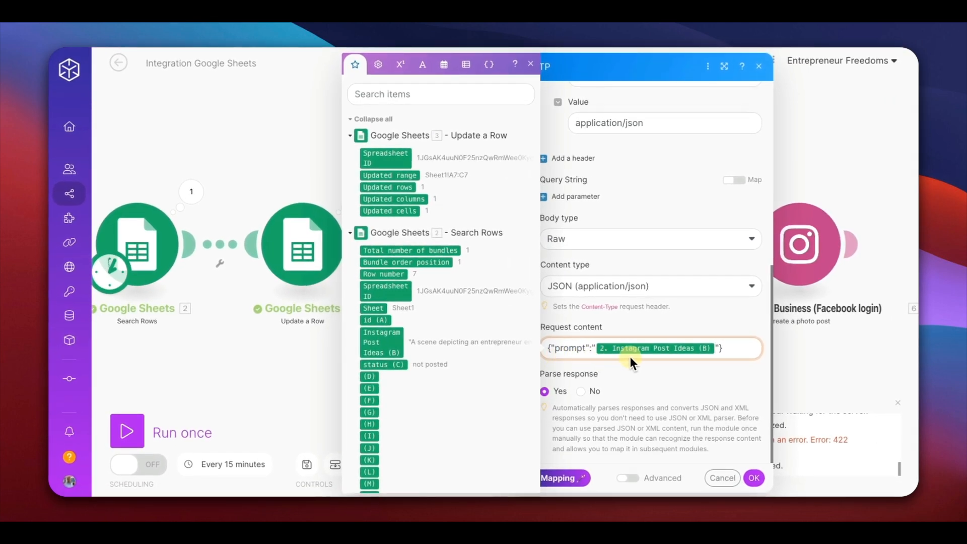
Save the HTTP module's settings, and in the Automated Post With Image Google Sheet set the status in rows 5 to 7 to "not posted"
left_click(755, 478)
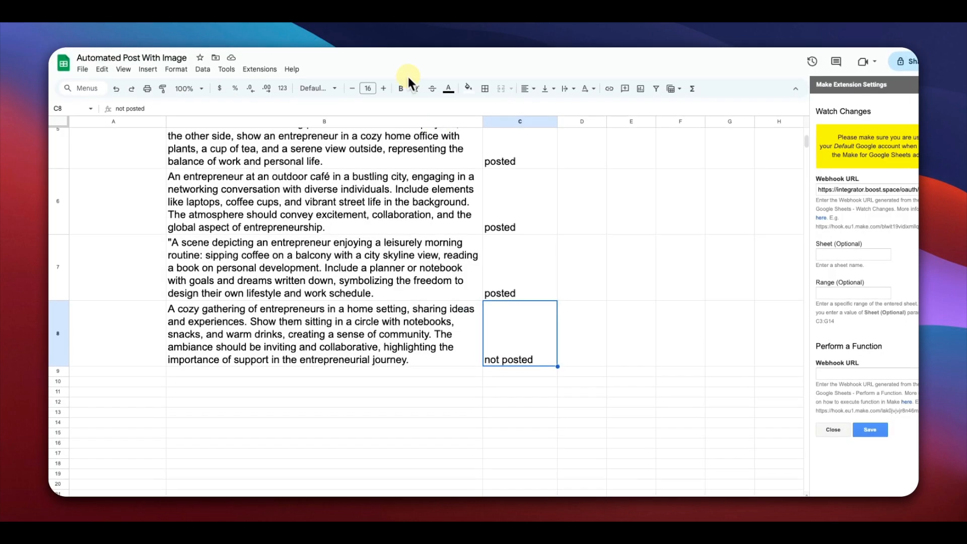
left_click(502, 271)
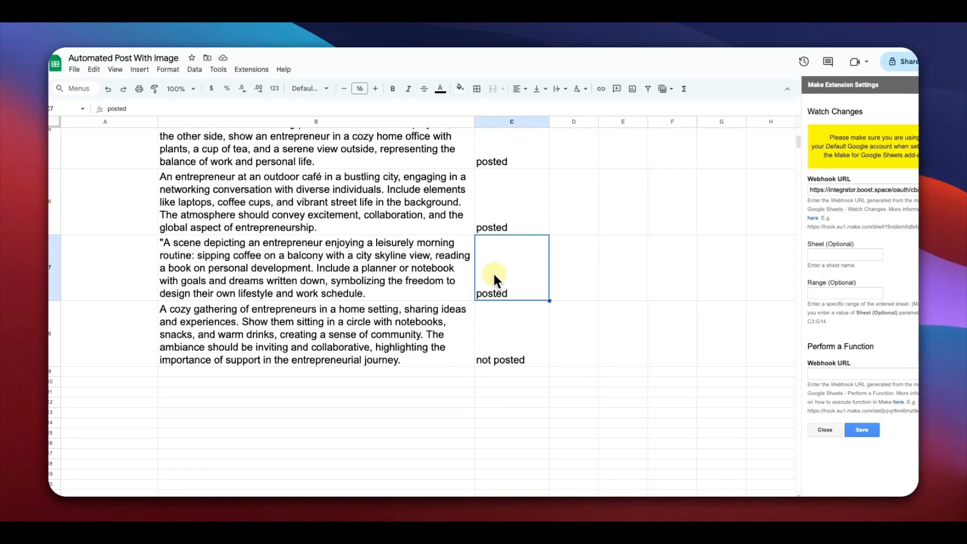
key("BackSpace")
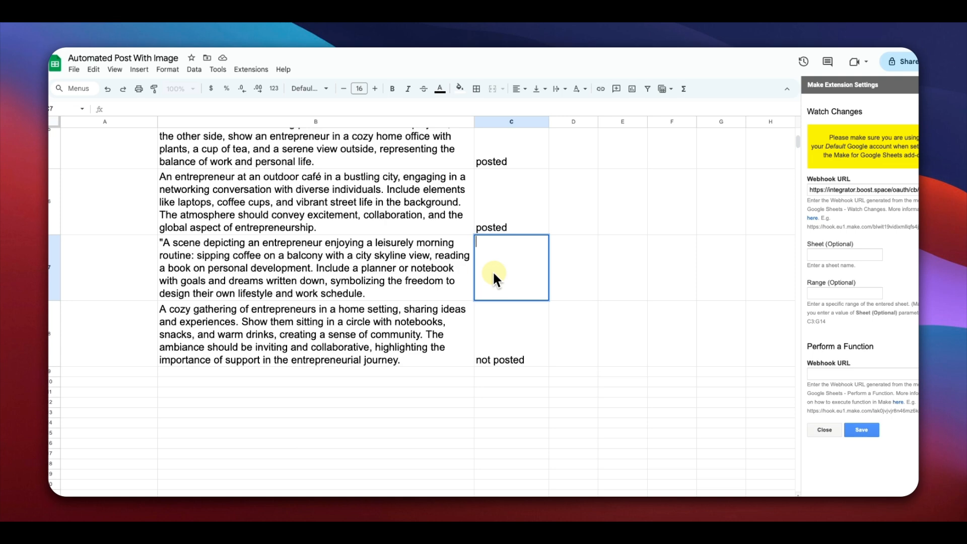
type("n")
left_click(512, 220)
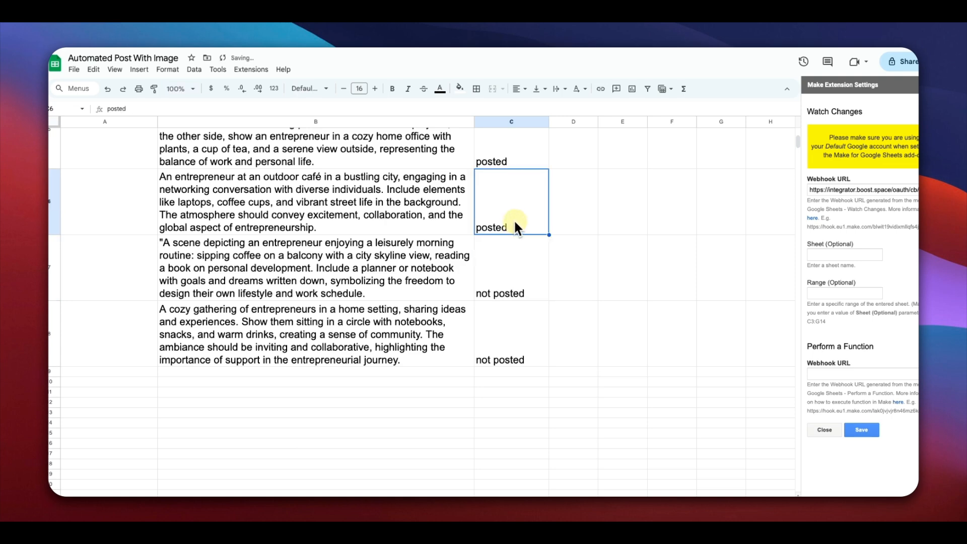
key("BackSpace")
type("n")
left_click(517, 146)
key("BackSpace")
type("not")
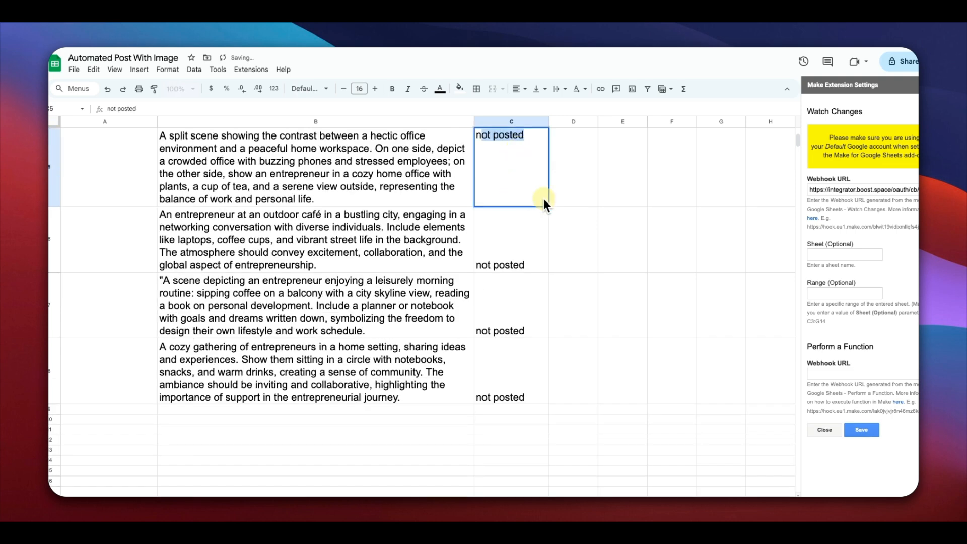
left_click(553, 221)
Fill in the missing ids 4, 5, 6 and 7 for the post ideas in cells A5 to A8
scroll(522, 232, "up", 3)
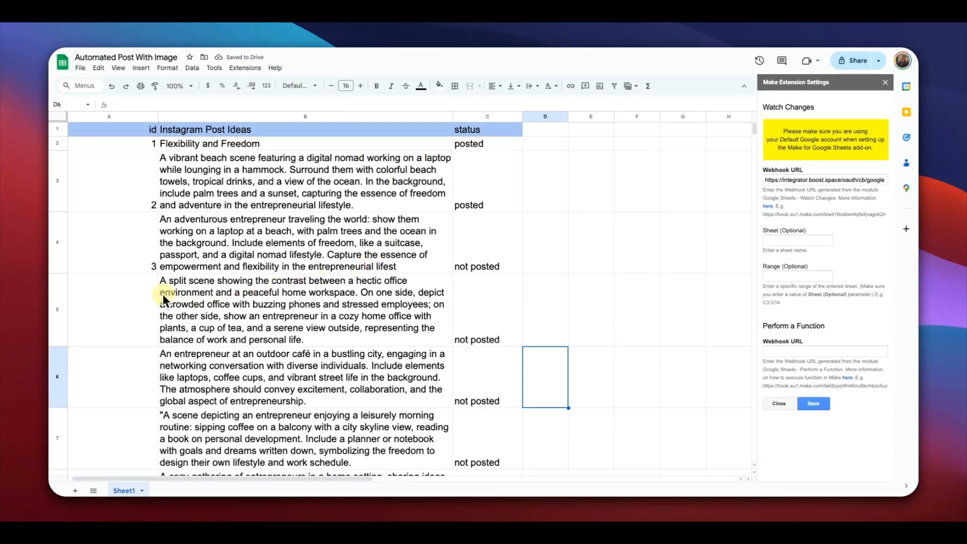
left_click(141, 298)
scroll(150, 304, "down", 2)
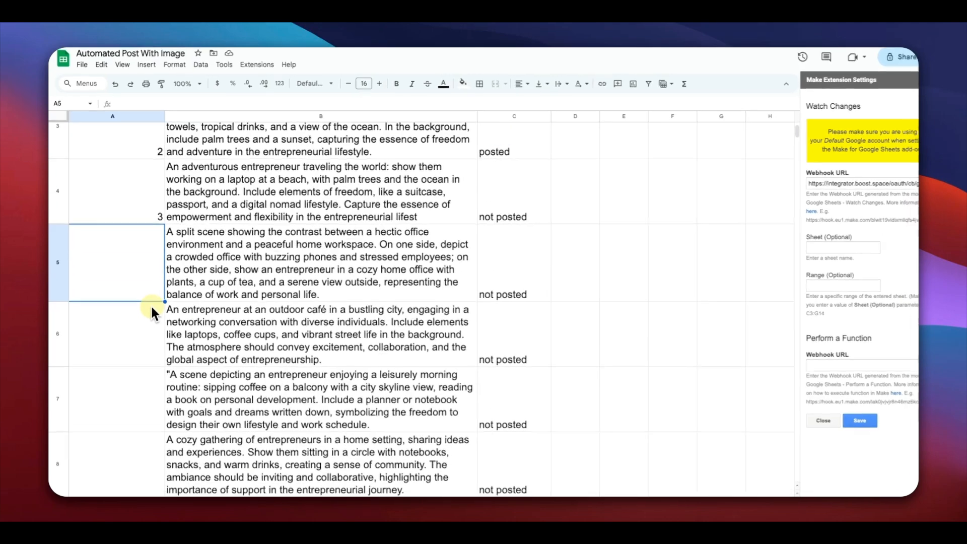
scroll(150, 305, "down", 2)
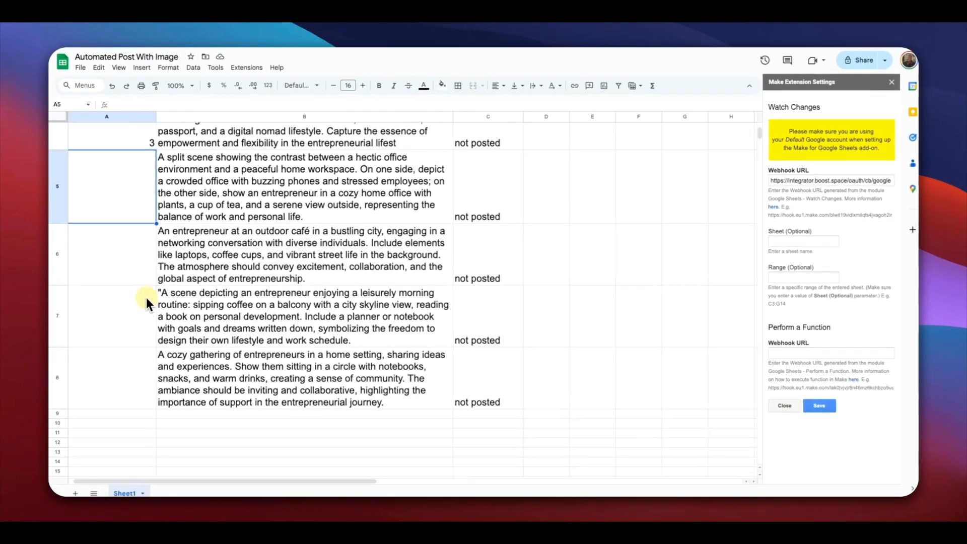
scroll(144, 295, "left", 1)
scroll(145, 297, "up", 2)
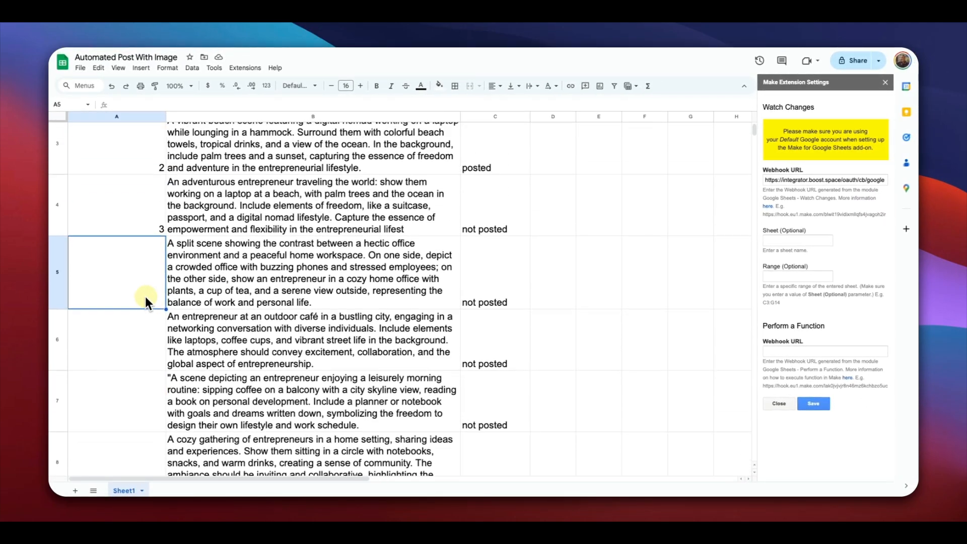
type("4")
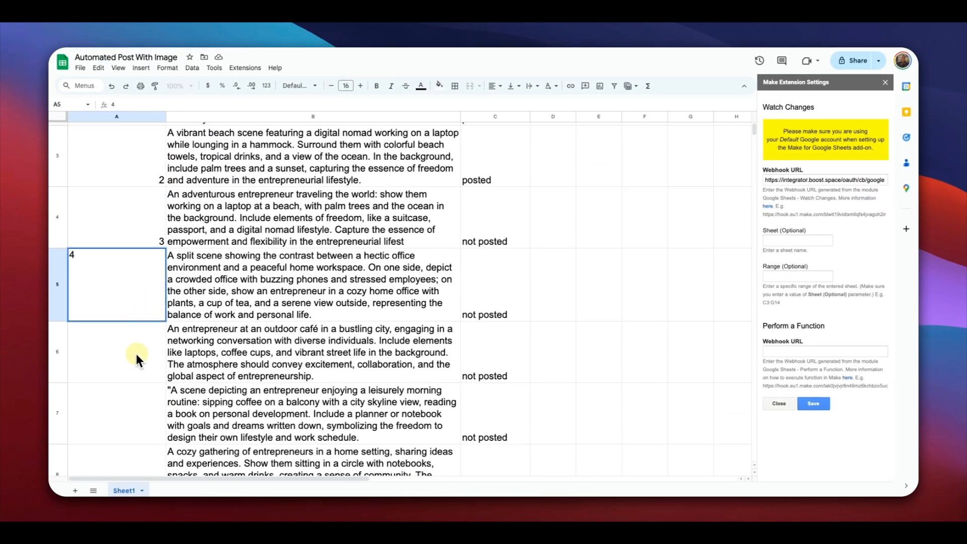
key("Return")
type("5")
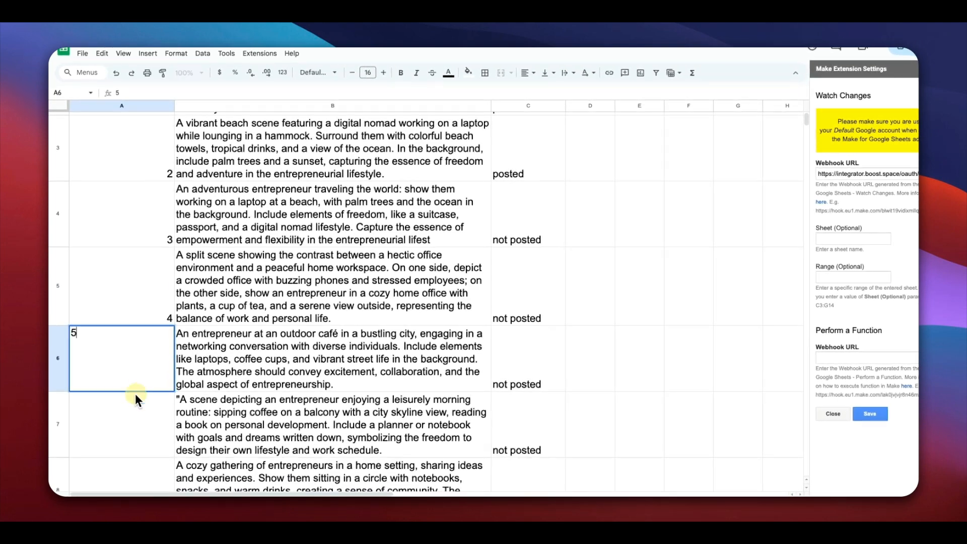
key("Return")
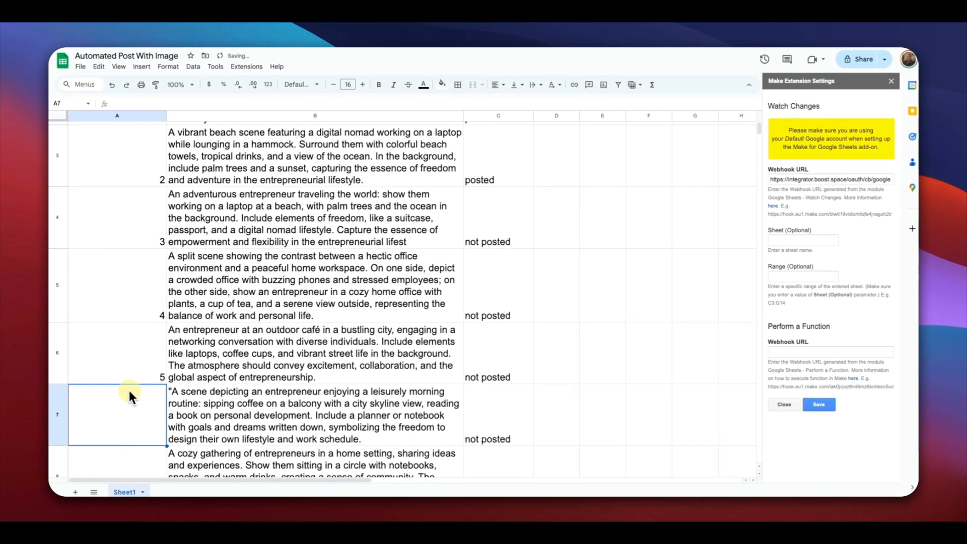
type("6")
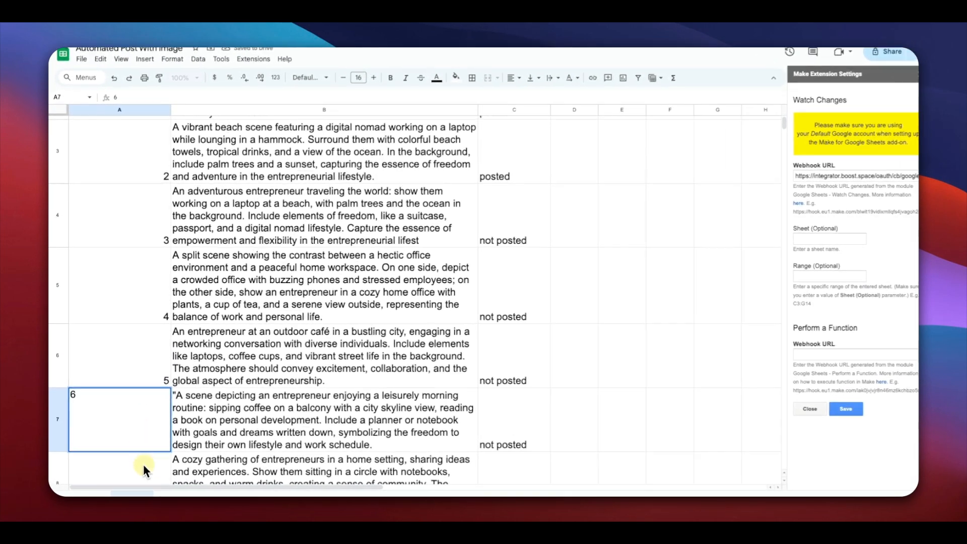
key("Return")
type("7")
key("Return")
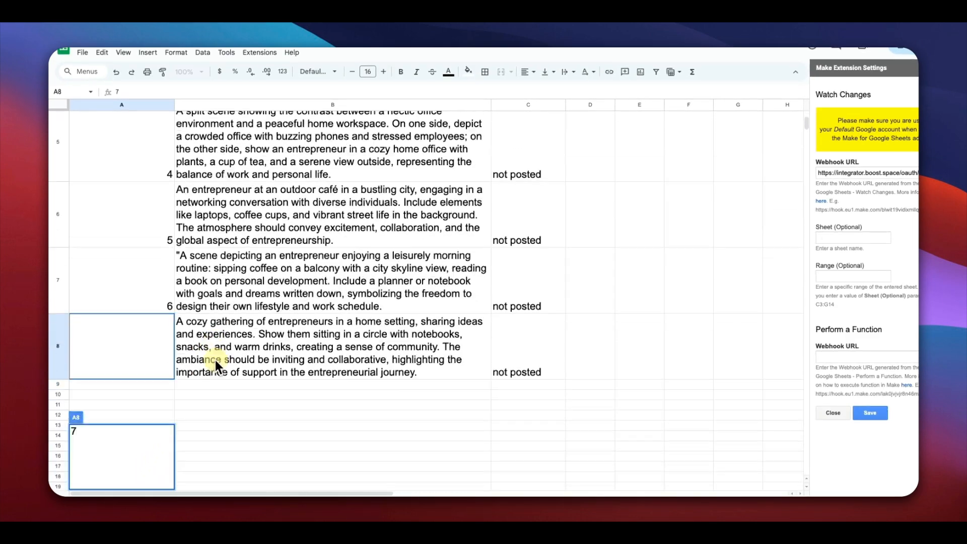
scroll(213, 358, "down", 4)
left_click(315, 336)
scroll(327, 299, "up", 5)
scroll(326, 299, "up", 3)
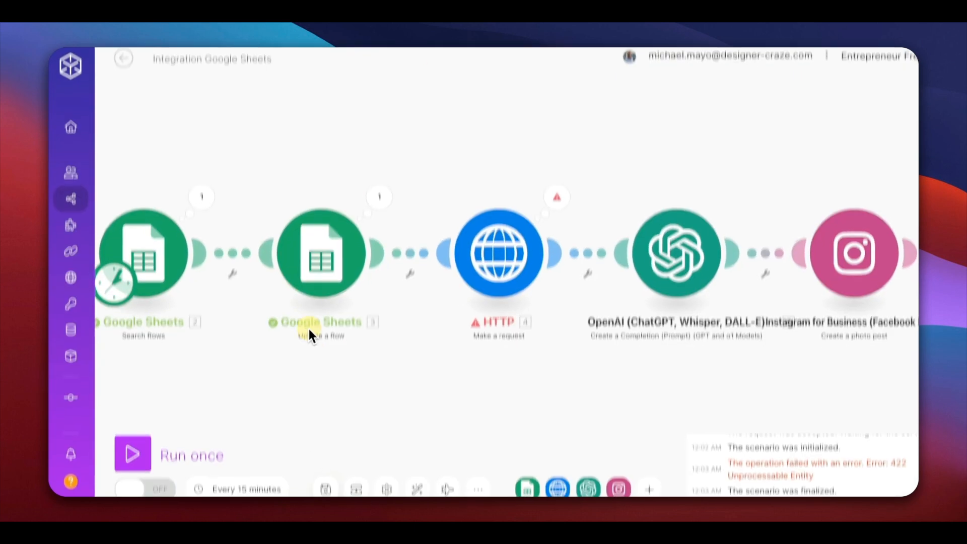
Run the Integration Google Sheets scenario once, and refresh the entrepreneur_freedoms profile page on Instagram
left_click(137, 447)
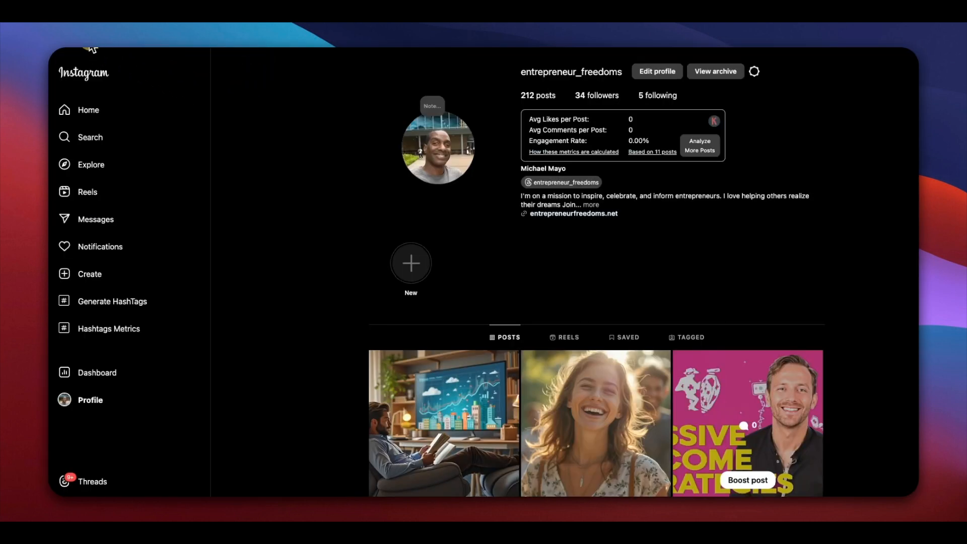
key("super+r")
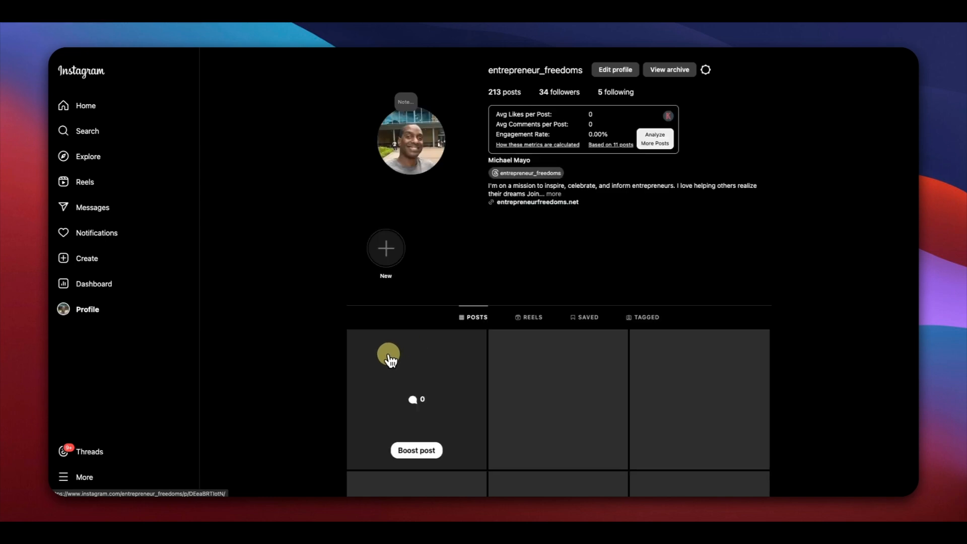
Open the newest Instagram post, read through its caption and hashtags, and bring up the post's options
left_click(418, 359)
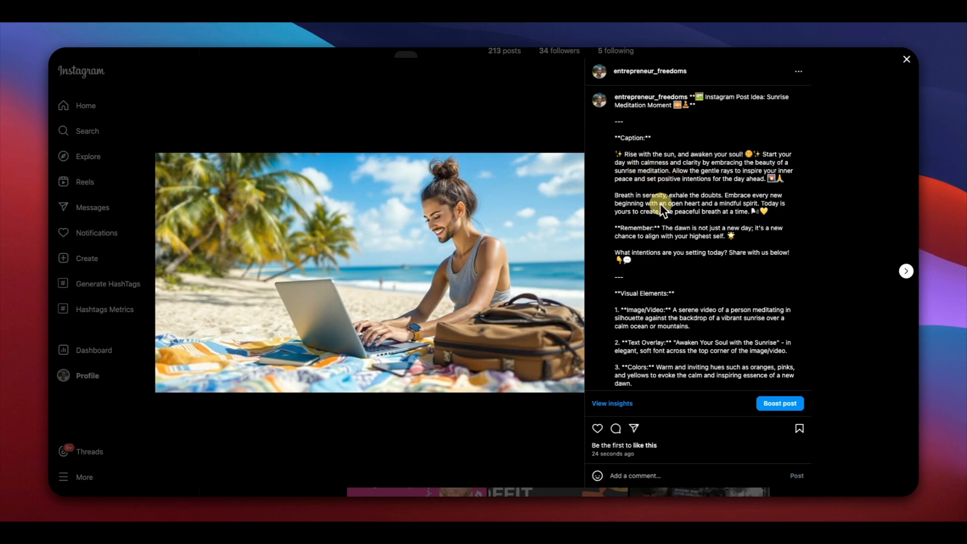
scroll(660, 204, "down", 4)
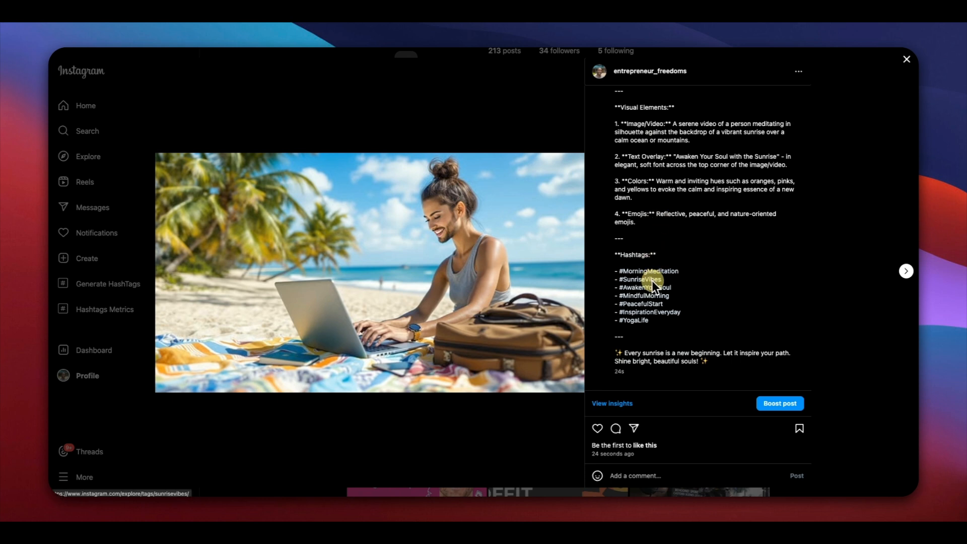
scroll(650, 282, "up", 4)
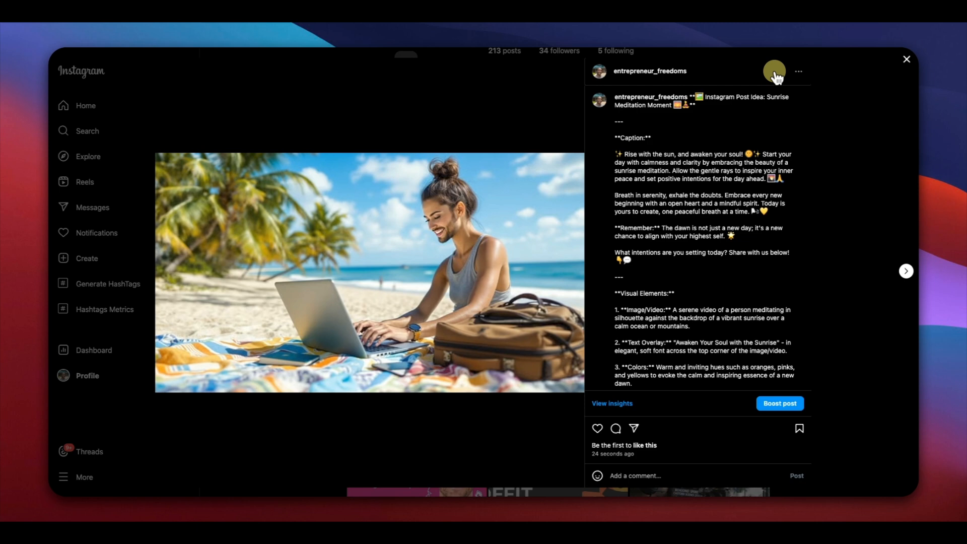
left_click(798, 71)
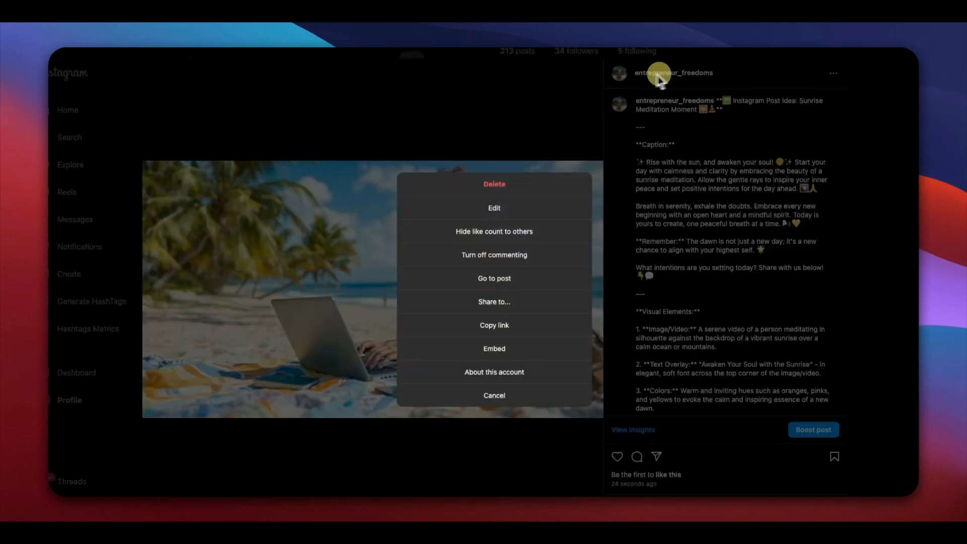